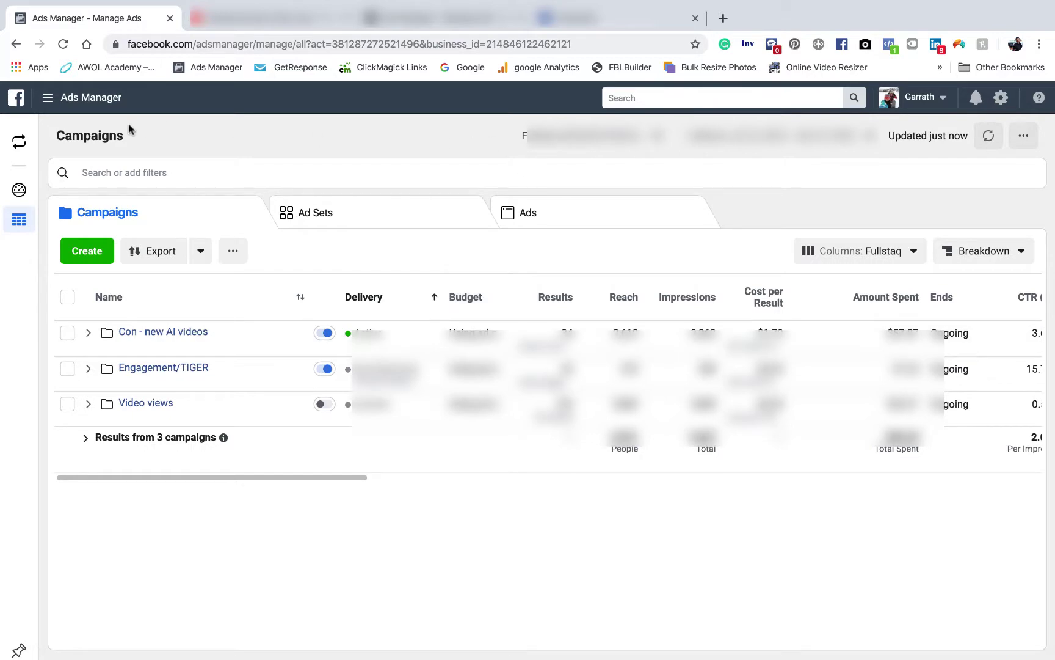
Start creating a new campaign from Ads Manager and choose Conversions as its marketing objective
{"action": "left_click", "coordinate": [47, 104]}
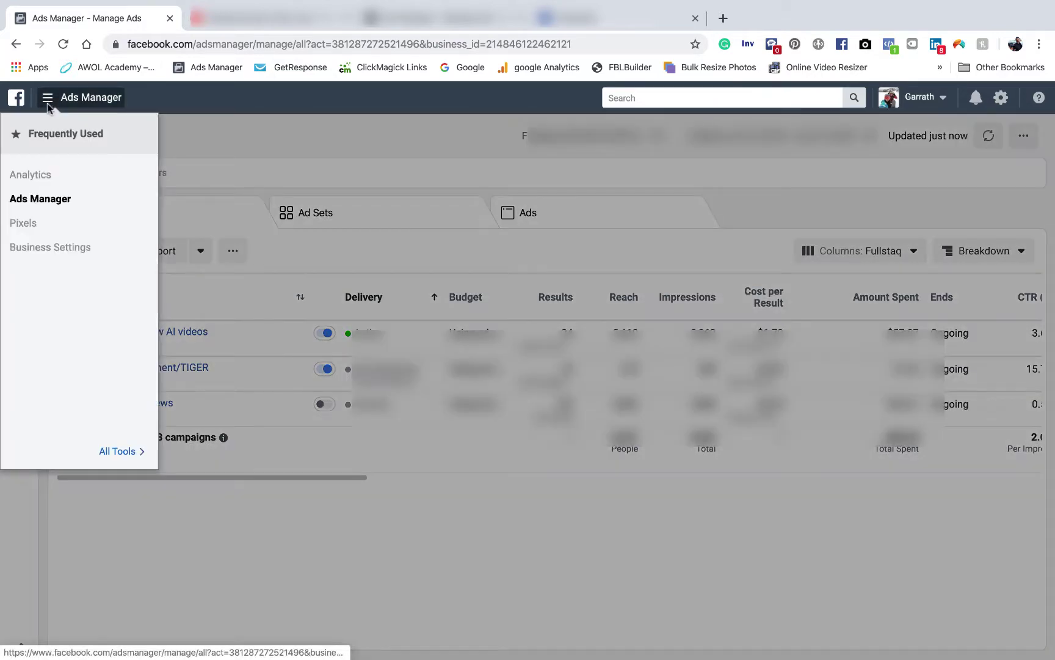
{"action": "left_click", "coordinate": [38, 198]}
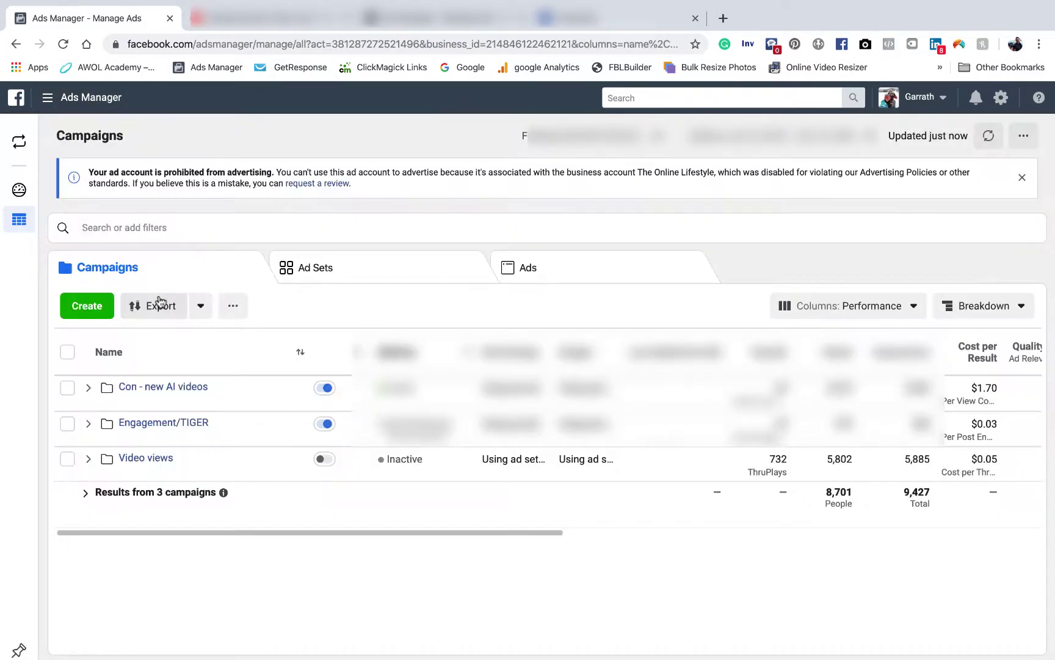
{"action": "left_click", "coordinate": [85, 307]}
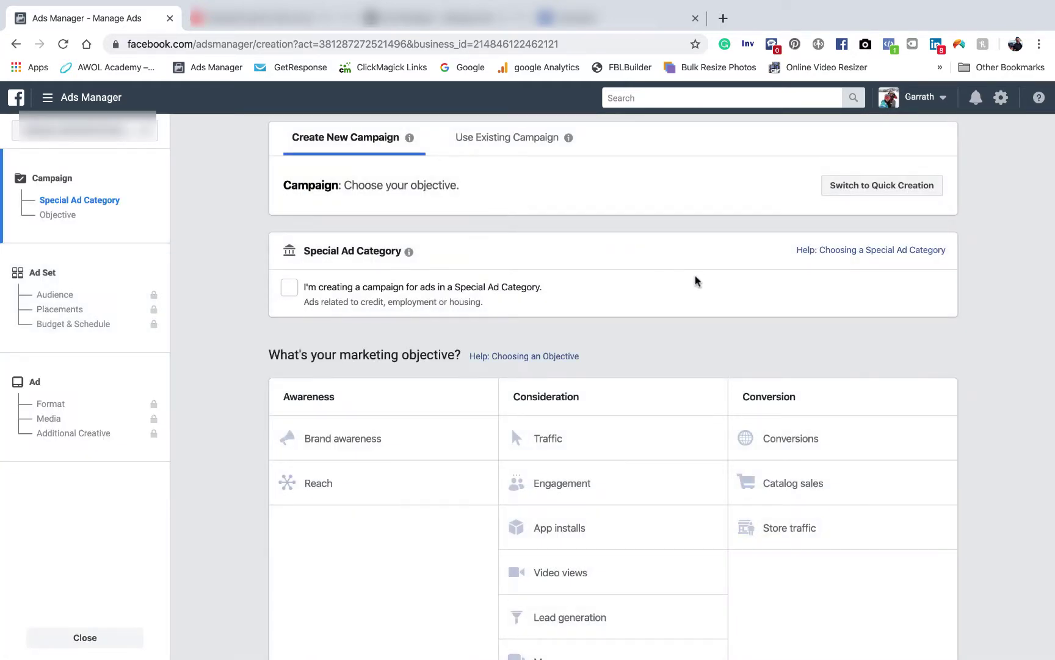
{"action": "scroll", "coordinate": [671, 280], "scroll_direction": "down", "scroll_amount": 1}
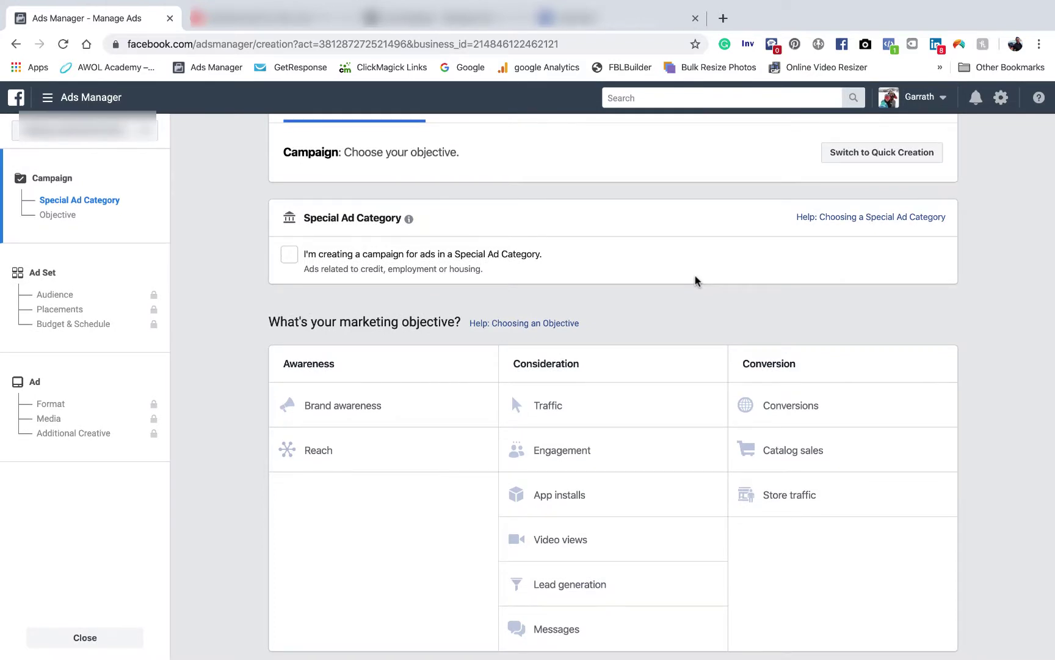
{"action": "left_click", "coordinate": [817, 405]}
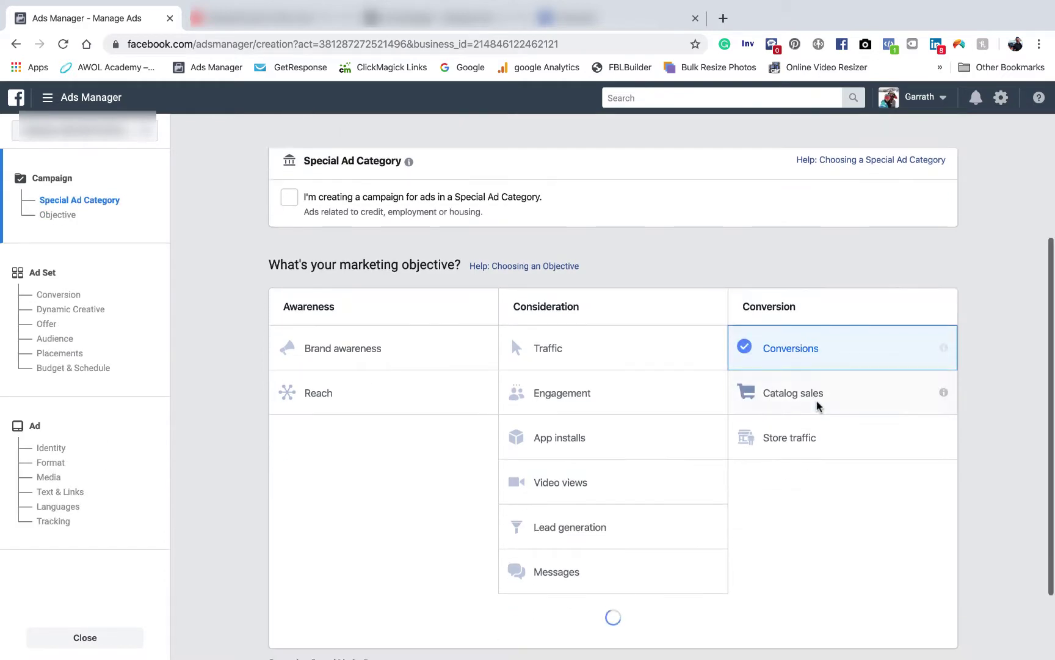
Name the campaign "Conversions - lawn care" and continue to the ad set setup
{"action": "scroll", "coordinate": [777, 436], "scroll_direction": "down", "scroll_amount": 5}
{"action": "left_click", "coordinate": [637, 521]}
{"action": "type", "text": "- lawn "}
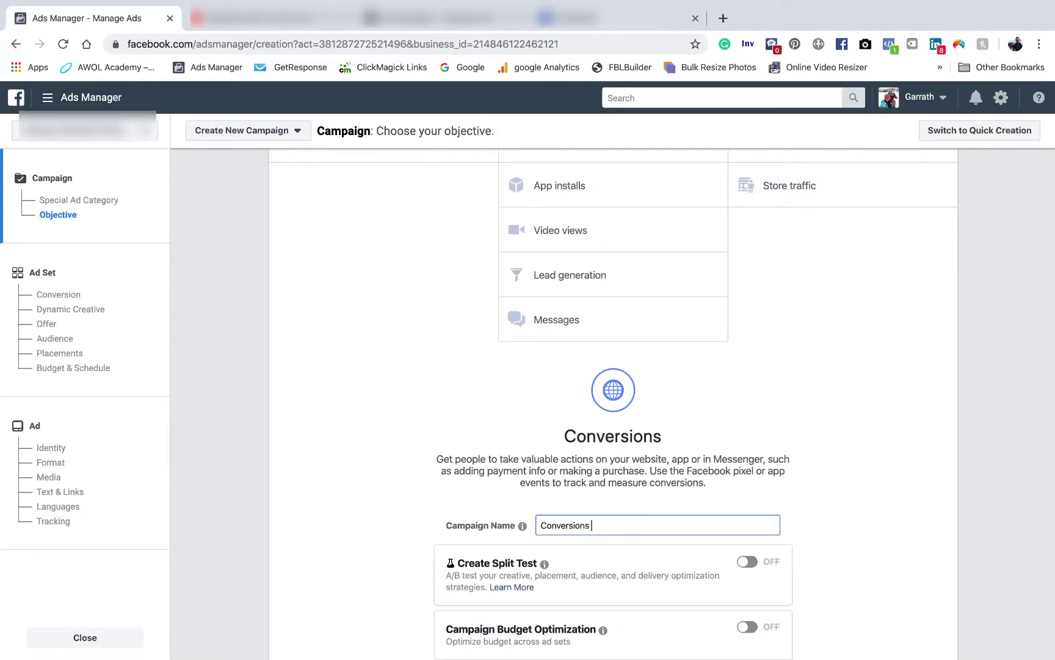
{"action": "type", "text": "care"}
{"action": "scroll", "coordinate": [737, 458], "scroll_direction": "down", "scroll_amount": 3}
{"action": "left_click", "coordinate": [616, 529]}
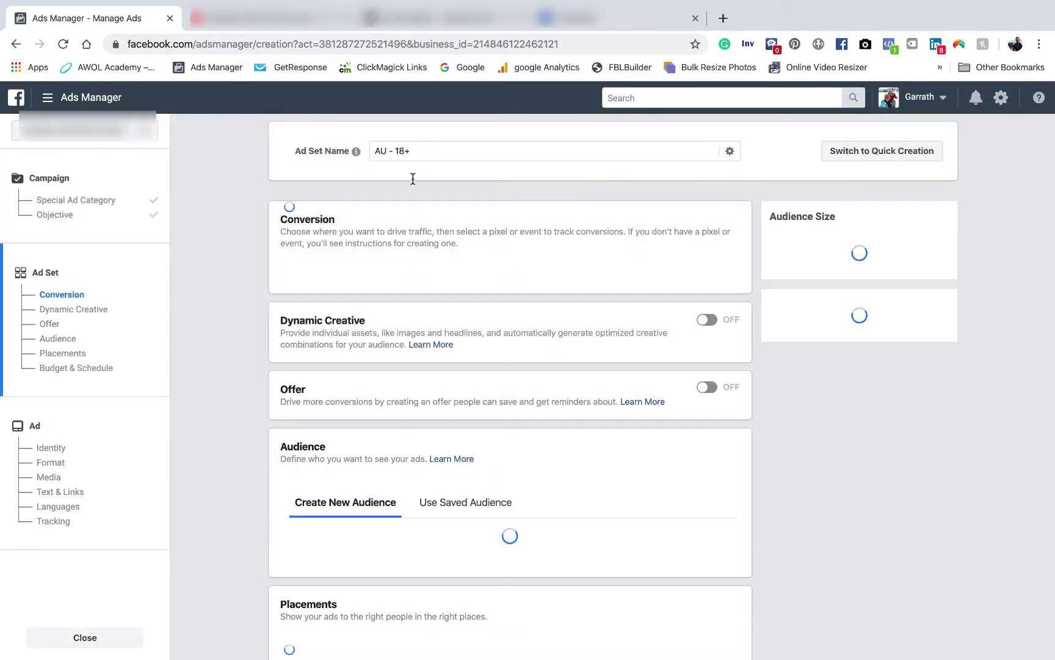
Rename the ad set as "con - lawncare -"
{"action": "triple_click", "coordinate": [417, 152]}
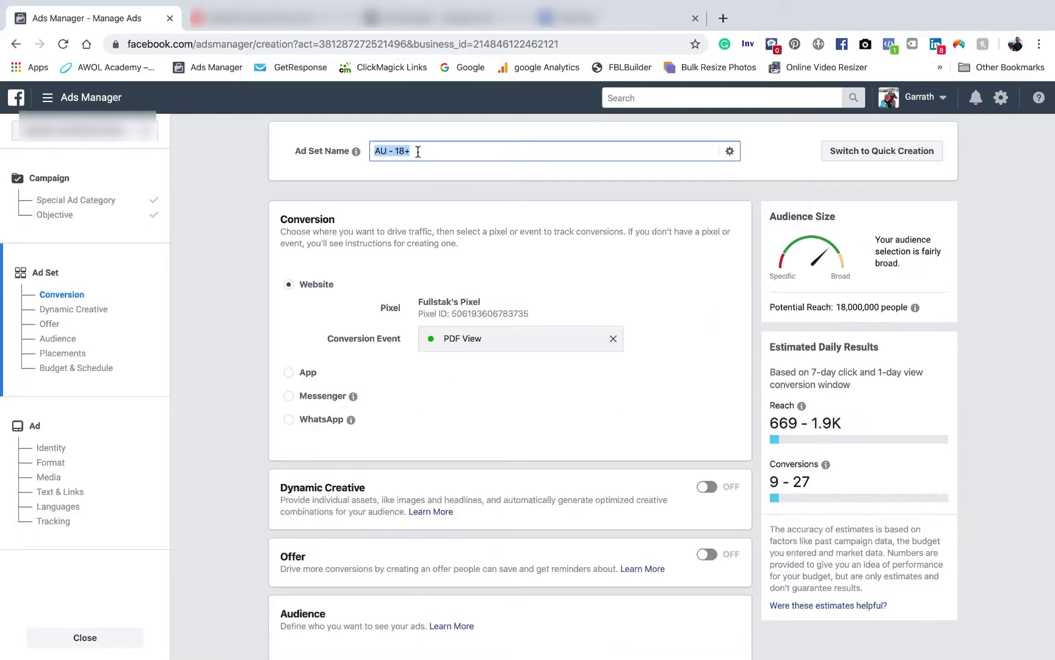
{"action": "type", "text": "lawn care"}
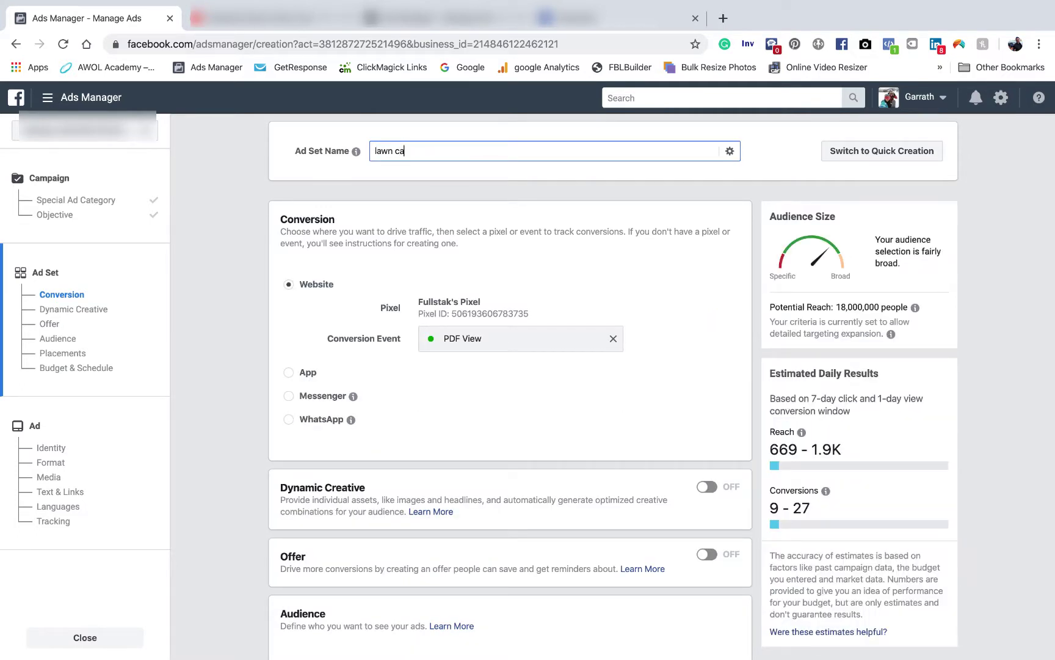
{"action": "key", "text": "BackSpace"}
{"action": "key", "text": "BackSpace"}
{"action": "key", "text": "BackSpace"}
{"action": "key", "text": "BackSpace"}
{"action": "key", "text": "BackSpace"}
{"action": "key", "text": "BackSpace"}
{"action": "key", "text": "BackSpace"}
{"action": "key", "text": "BackSpace"}
{"action": "key", "text": "BackSpace"}
{"action": "type", "text": "con - lawncare -"}
Replace the website pixel's conversion event with View Content
{"action": "scroll", "coordinate": [514, 202], "scroll_direction": "down", "scroll_amount": 1}
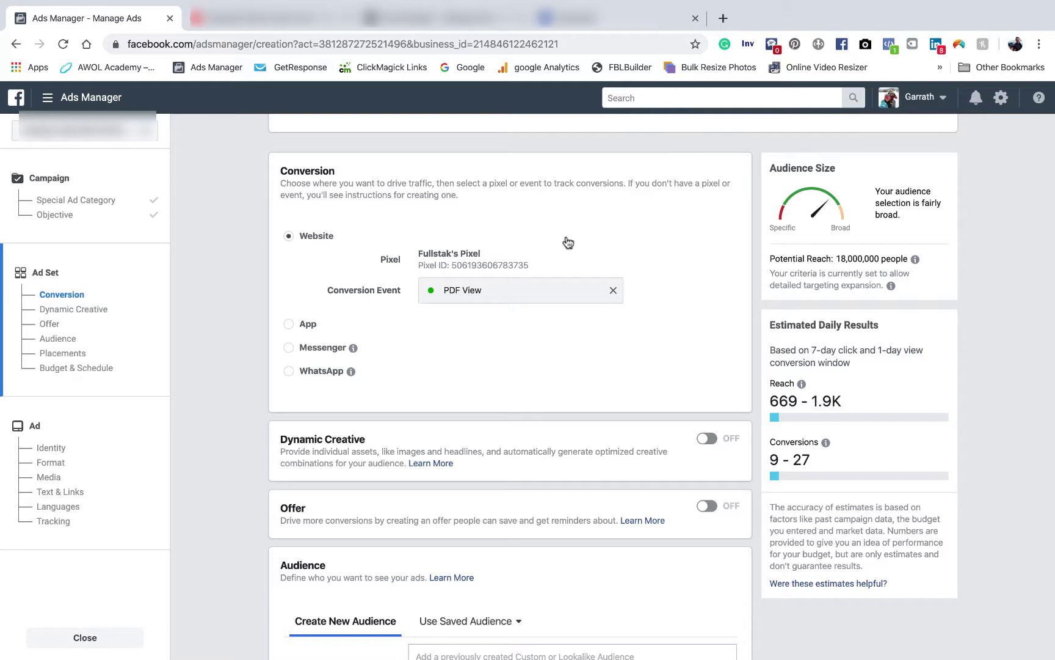
{"action": "scroll", "coordinate": [568, 242], "scroll_direction": "down", "scroll_amount": 2}
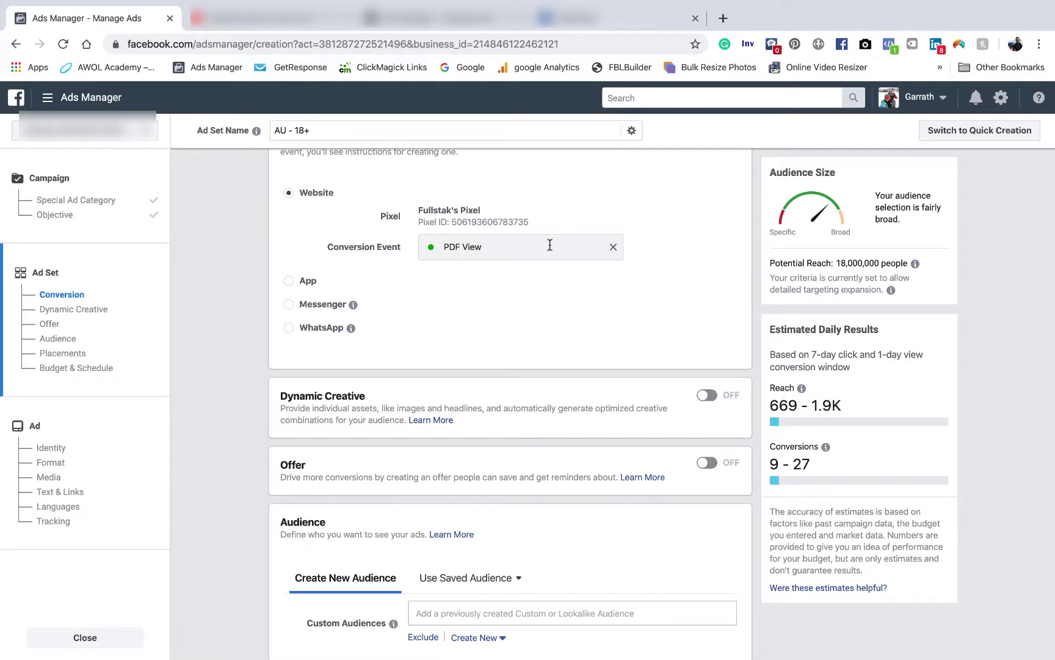
{"action": "left_click", "coordinate": [560, 245]}
{"action": "left_click", "coordinate": [614, 247]}
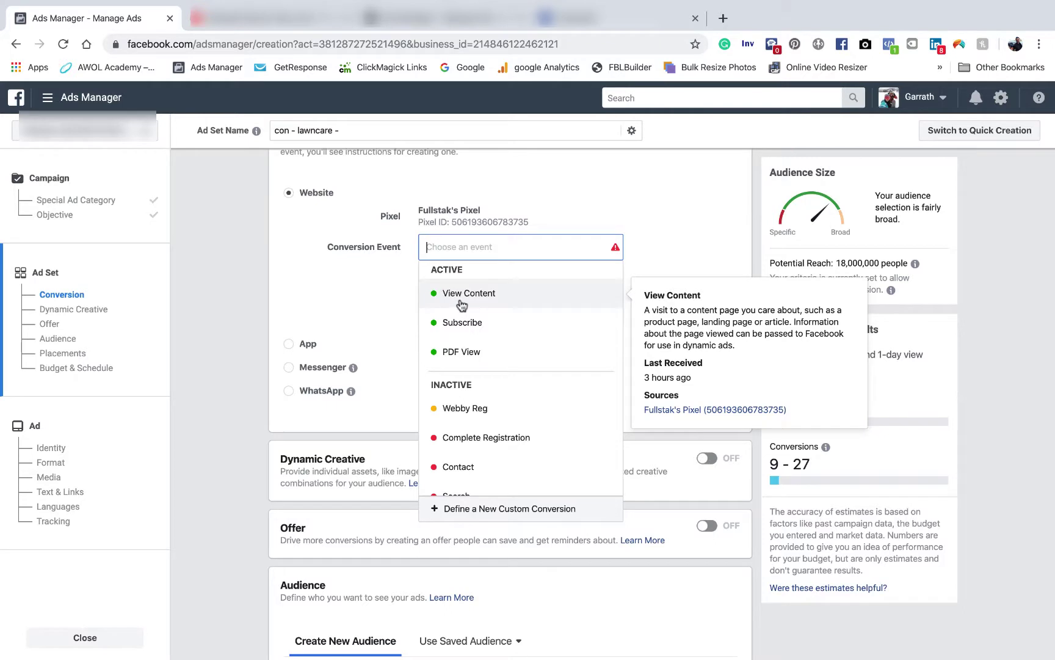
{"action": "left_click", "coordinate": [718, 259]}
{"action": "scroll", "coordinate": [699, 262], "scroll_direction": "down", "scroll_amount": 2}
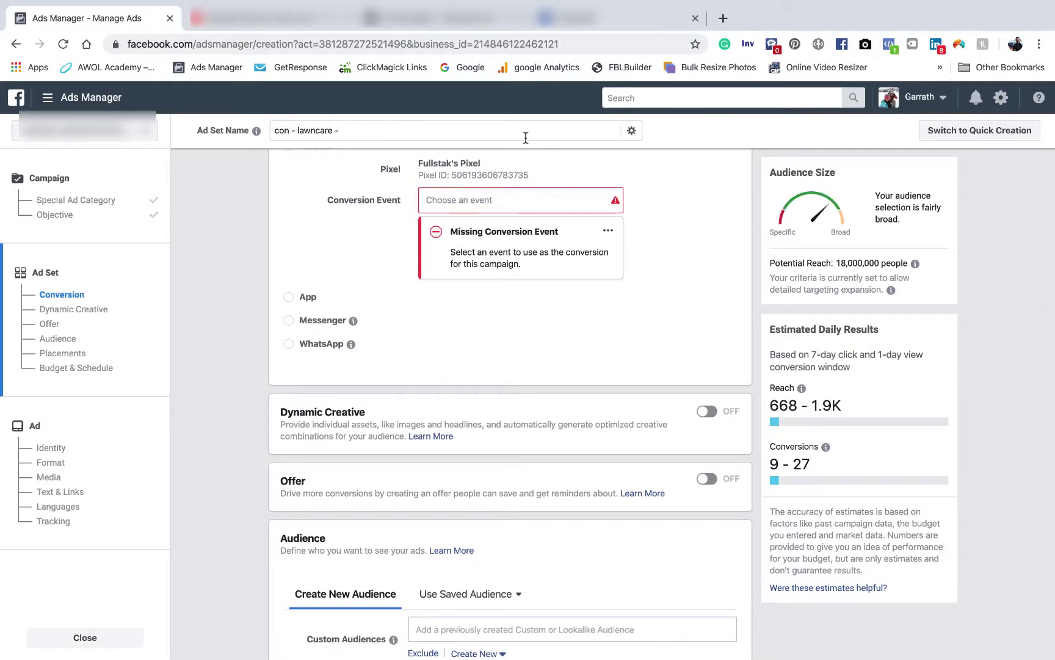
{"action": "left_click", "coordinate": [482, 200]}
{"action": "left_click", "coordinate": [469, 246]}
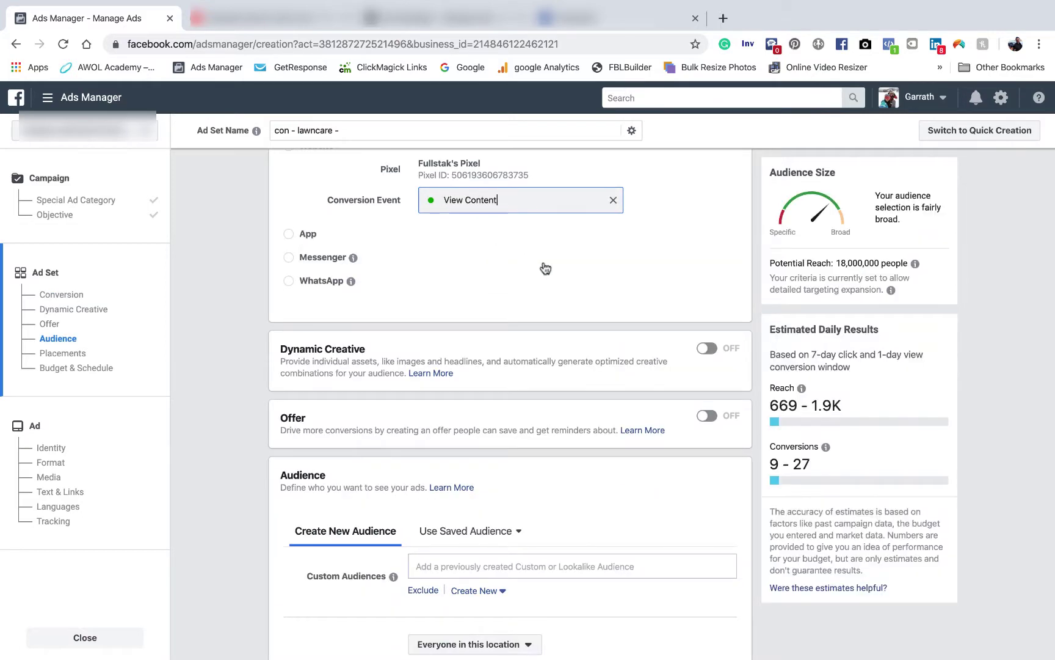
Enable the offer for the ad set and select the Thrill Seekers HQ Facebook Page
{"action": "scroll", "coordinate": [557, 269], "scroll_direction": "down", "scroll_amount": 1}
{"action": "scroll", "coordinate": [558, 269], "scroll_direction": "down", "scroll_amount": 1}
{"action": "scroll", "coordinate": [557, 268], "scroll_direction": "down", "scroll_amount": 1}
{"action": "left_click", "coordinate": [710, 295]}
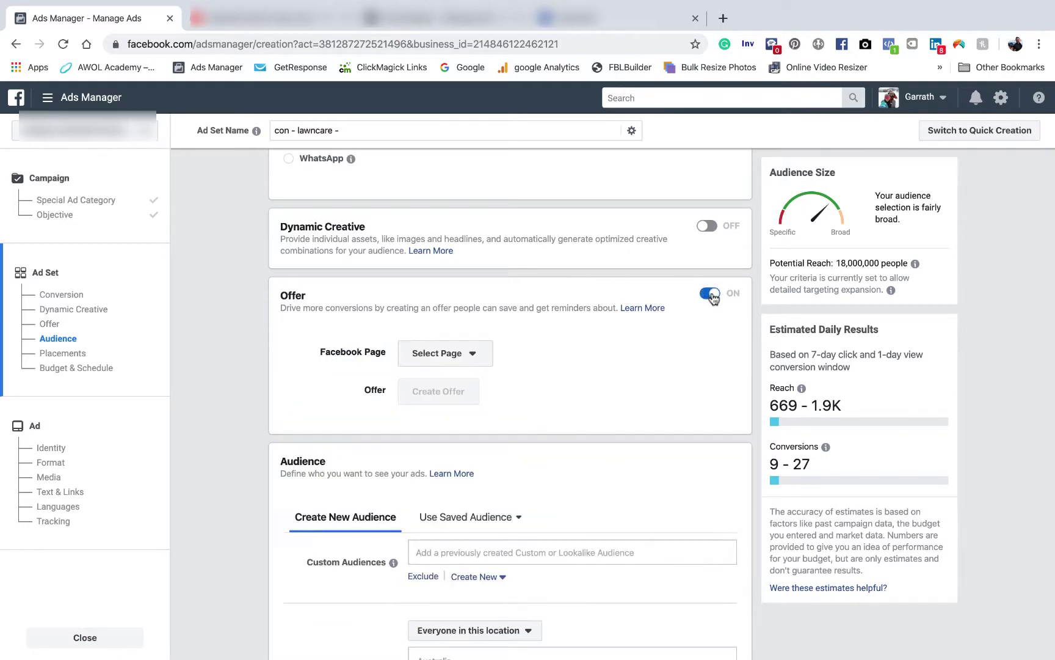
{"action": "left_click", "coordinate": [474, 354]}
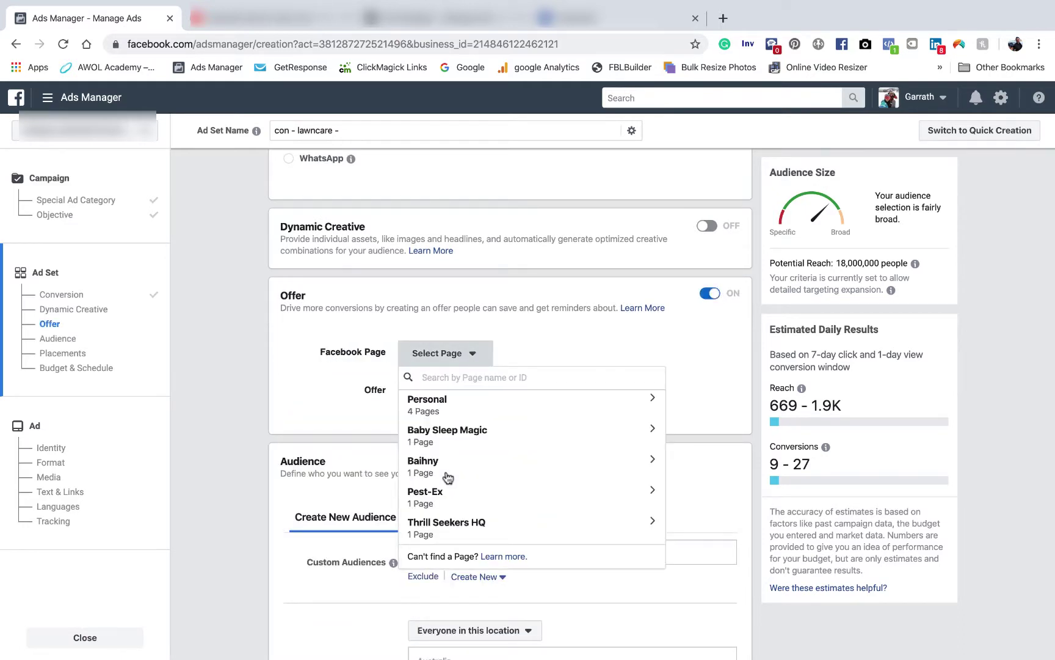
{"action": "left_click", "coordinate": [450, 520]}
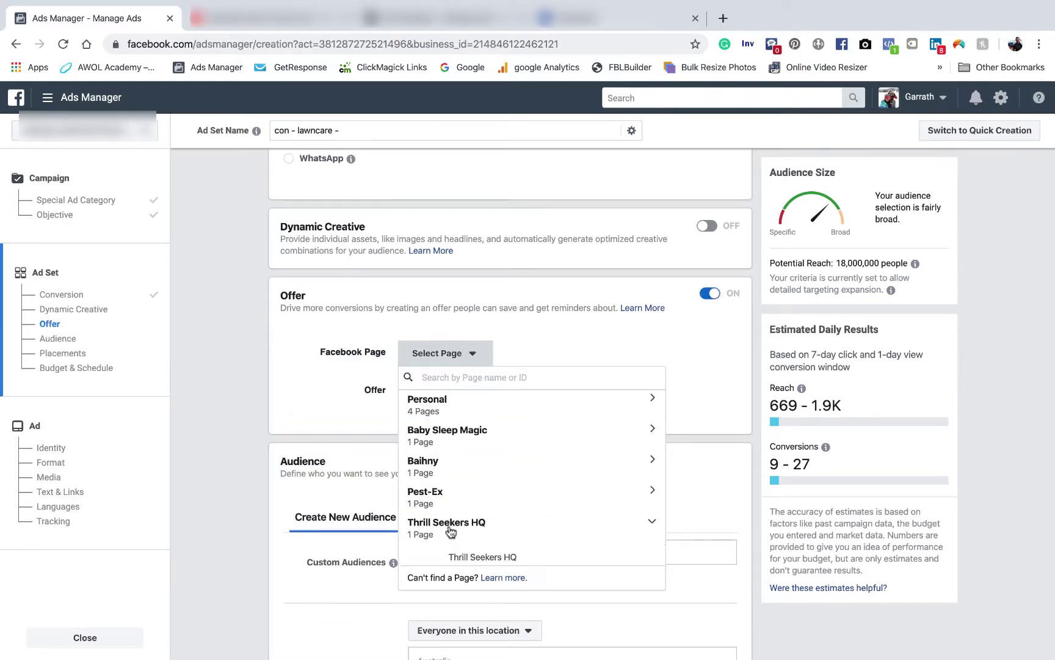
{"action": "left_click", "coordinate": [471, 557]}
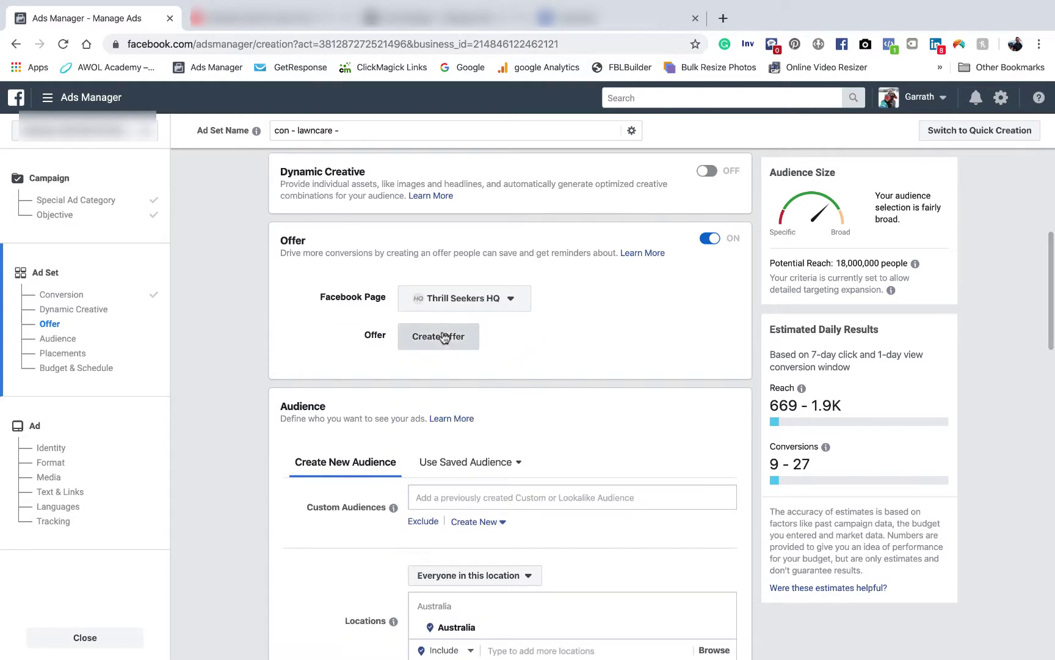
Create a new offer for the page with the title "Call Today for 50% OFF"
{"action": "left_click", "coordinate": [440, 402]}
{"action": "left_click", "coordinate": [249, 224]}
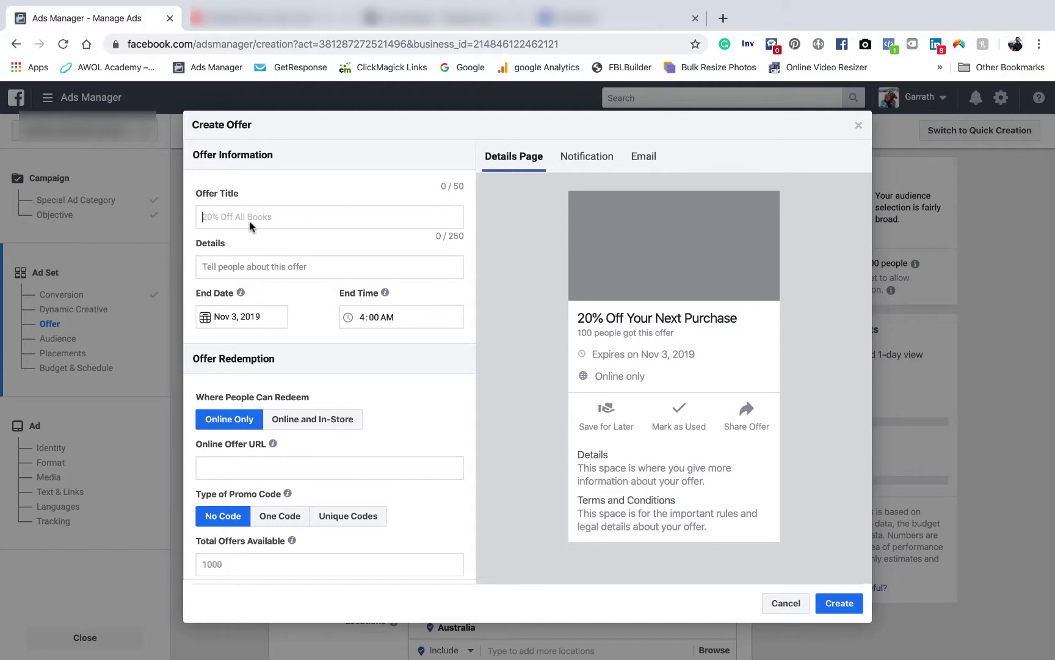
{"action": "type", "text": "5"}
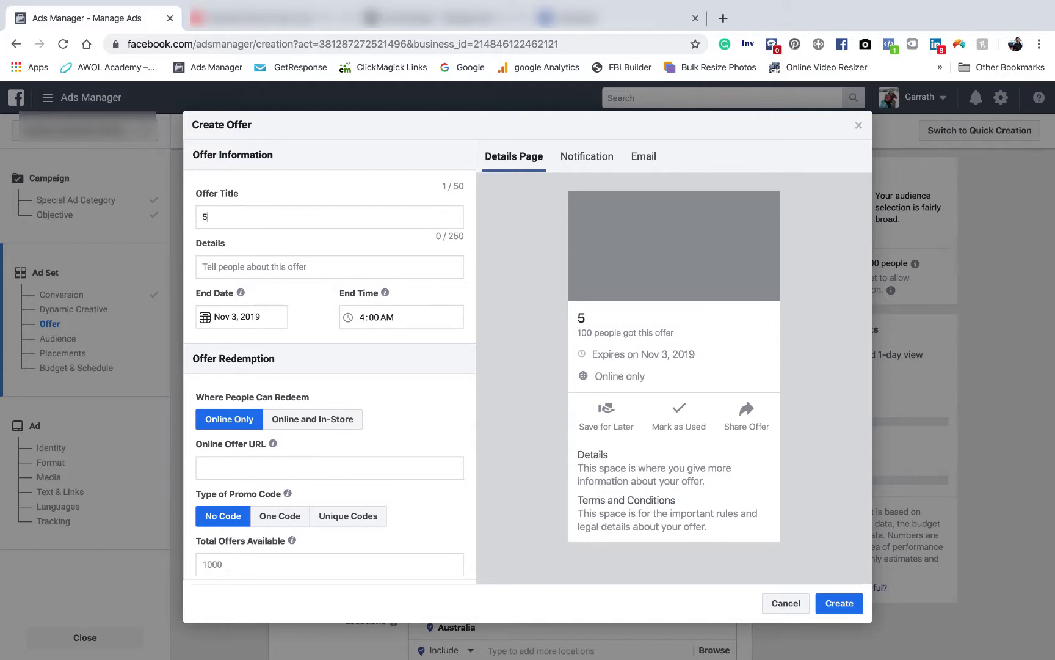
{"action": "type", "text": "0%"}
{"action": "type", "text": "your"}
{"action": "key", "text": "BackSpace"}
{"action": "key", "text": "BackSpace"}
{"action": "key", "text": "BackSpace"}
{"action": "key", "text": "BackSpace"}
{"action": "key", "text": "BackSpace"}
{"action": "key", "text": "BackSpace"}
{"action": "key", "text": "BackSpace"}
{"action": "key", "text": "BackSpace"}
{"action": "key", "text": "BackSpace"}
{"action": "type", "text": "Call Today for 50% OFF"}
Enter "more info about ur product" as the offer details and make the offer redeemable Online and In-Store
{"action": "left_click", "coordinate": [228, 276]}
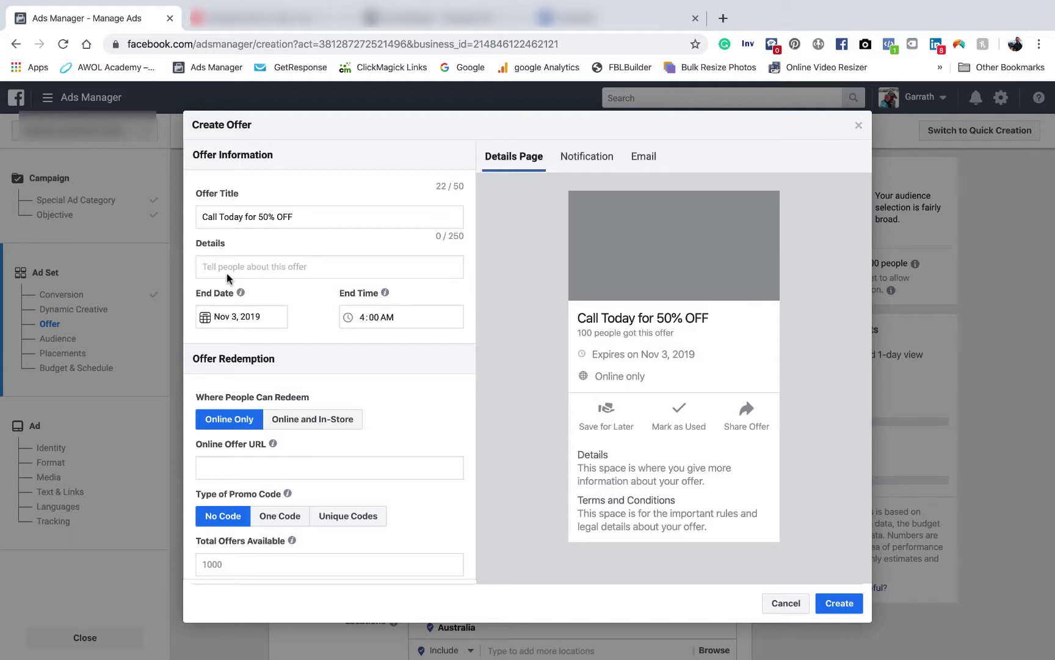
{"action": "type", "text": "more info about ur product"}
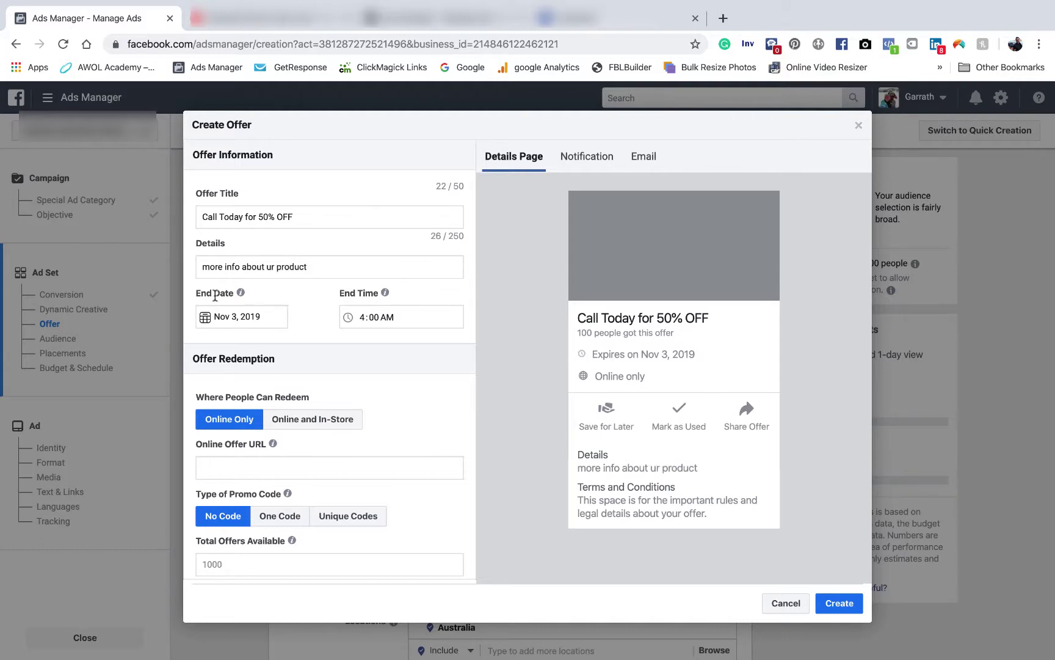
{"action": "scroll", "coordinate": [283, 296], "scroll_direction": "down", "scroll_amount": 2}
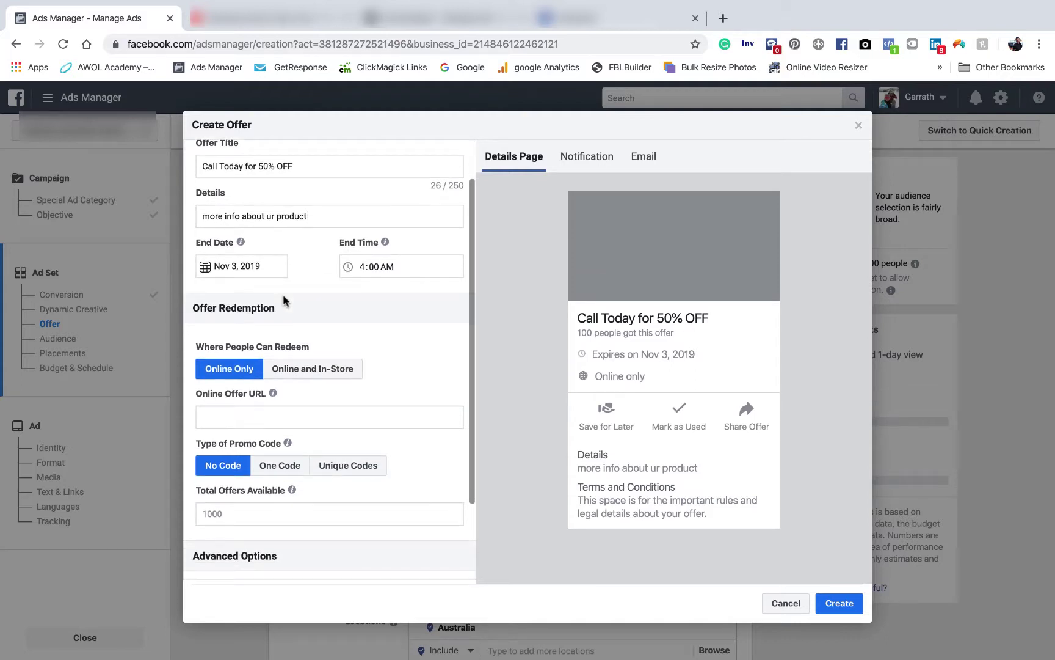
{"action": "scroll", "coordinate": [283, 298], "scroll_direction": "down", "scroll_amount": 1}
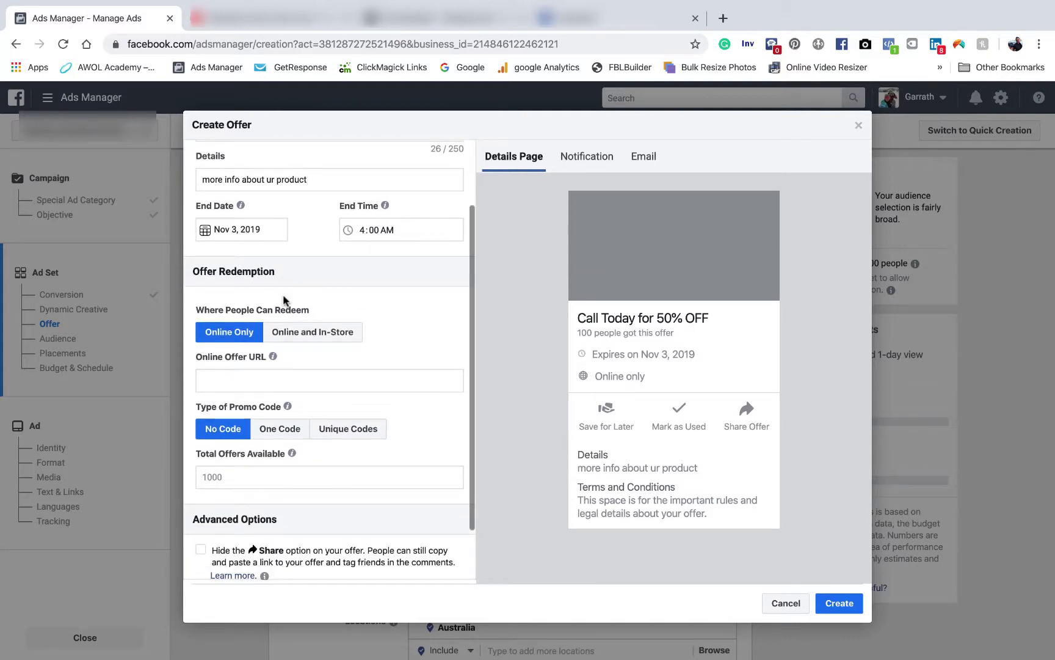
{"action": "left_click", "coordinate": [303, 332]}
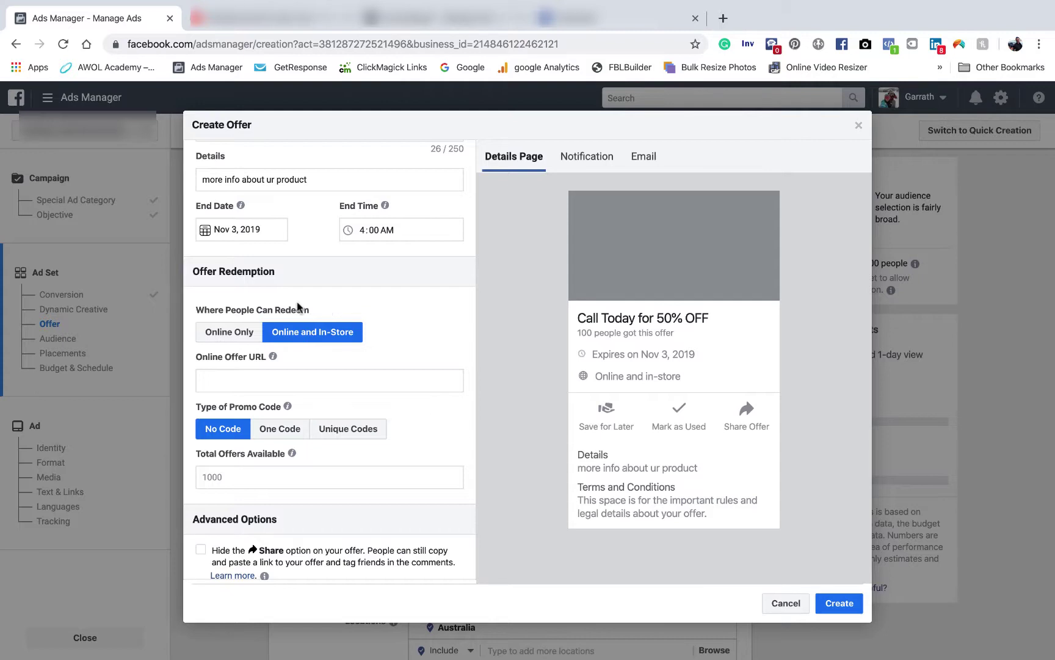
{"action": "scroll", "coordinate": [318, 297], "scroll_direction": "down", "scroll_amount": 1}
{"action": "left_click", "coordinate": [253, 340]}
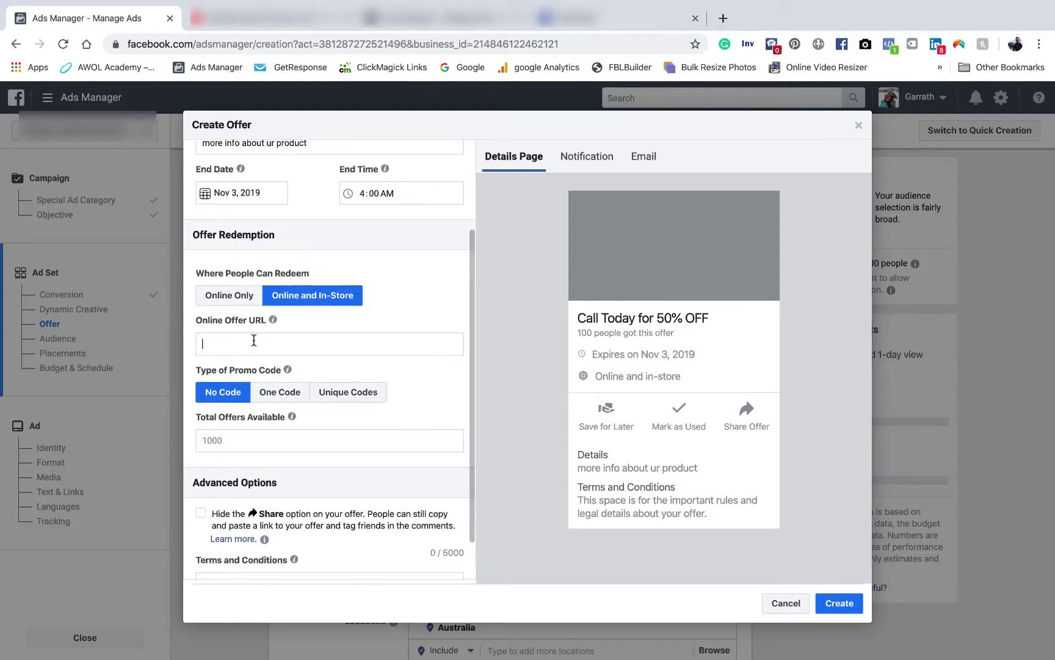
{"action": "type", "text": "www.g"}
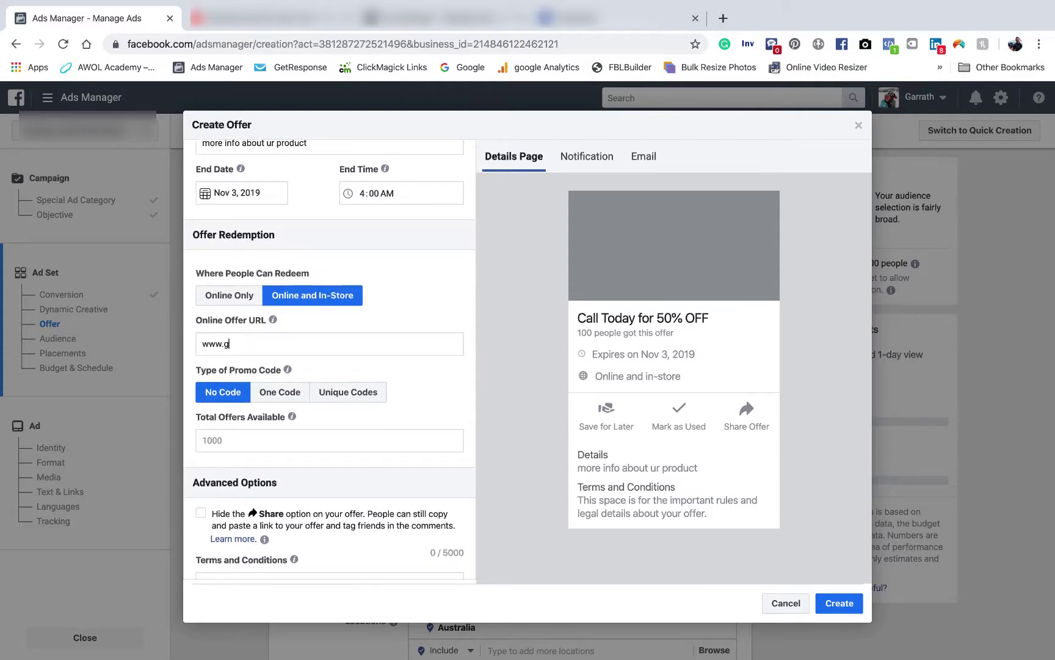
{"action": "type", "text": "oogle.com"}
Set the promo code type to One Code and enter pro50 as the online promo code
{"action": "scroll", "coordinate": [327, 312], "scroll_direction": "down", "scroll_amount": 1}
{"action": "scroll", "coordinate": [327, 312], "scroll_direction": "down", "scroll_amount": 1}
{"action": "left_click", "coordinate": [278, 345]}
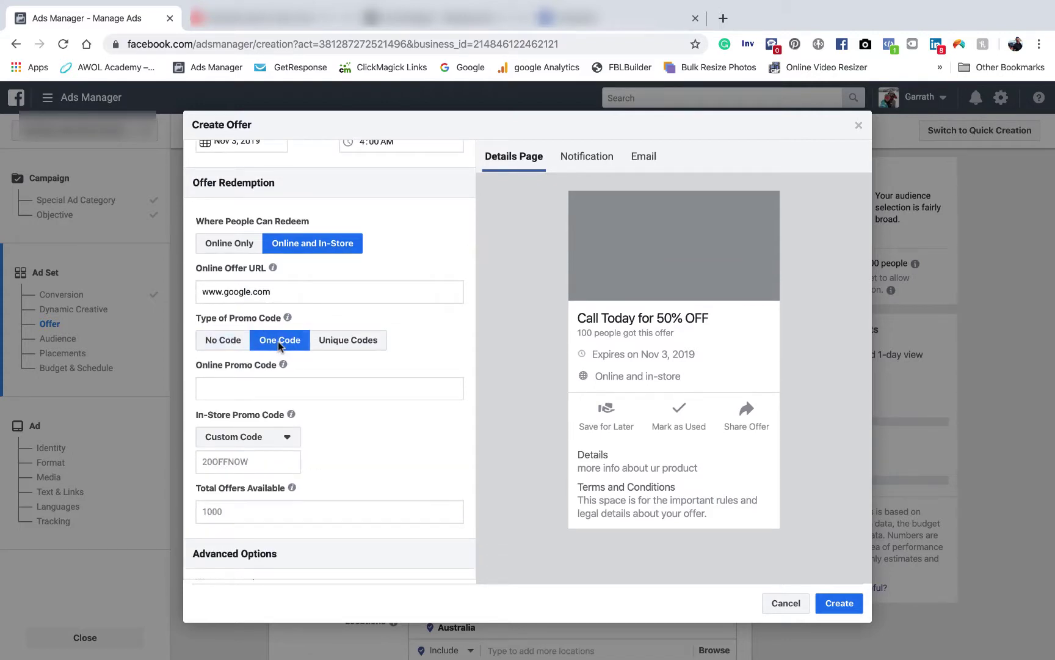
{"action": "left_click", "coordinate": [256, 388]}
{"action": "type", "text": "pro"}
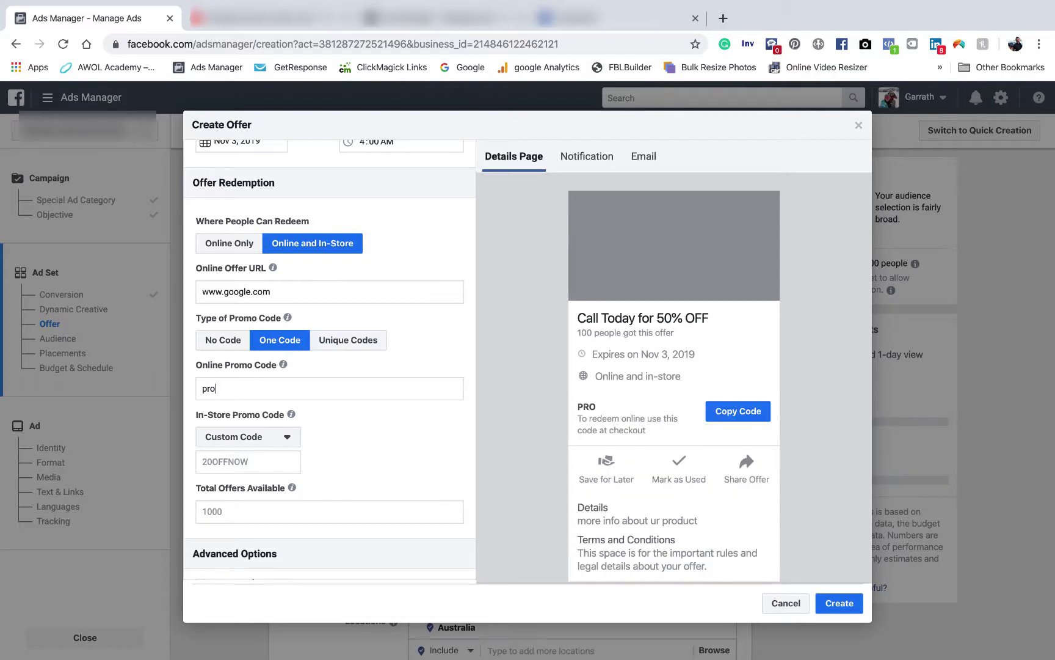
{"action": "type", "text": "50"}
Enter Pro50 as the custom in-store promo code
{"action": "scroll", "coordinate": [295, 366], "scroll_direction": "down", "scroll_amount": 1}
{"action": "left_click", "coordinate": [267, 396]}
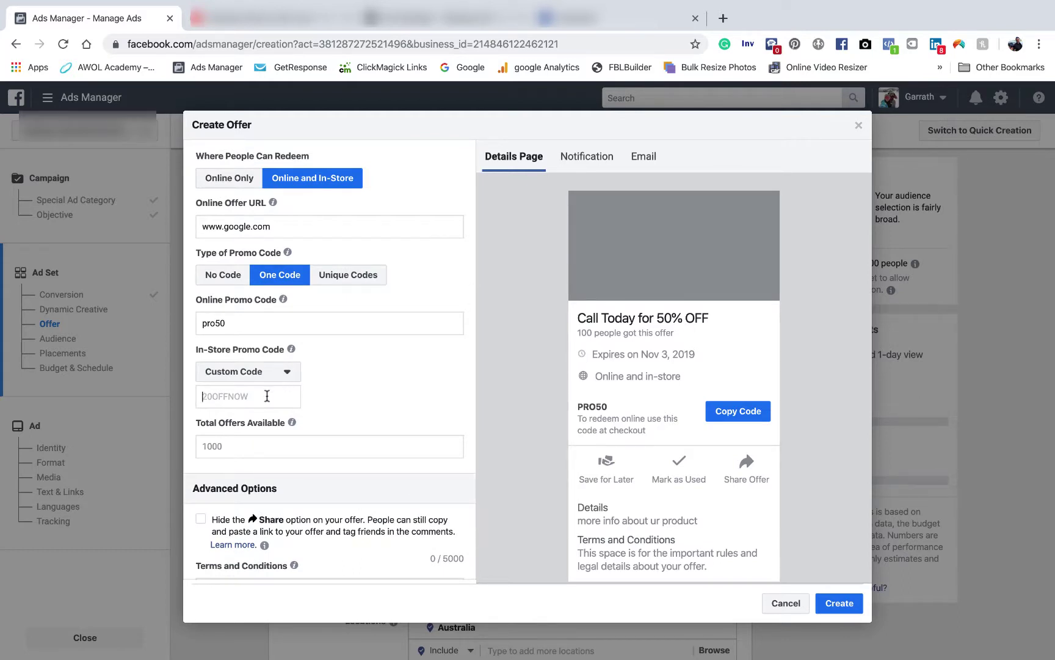
{"action": "type", "text": "Pr"}
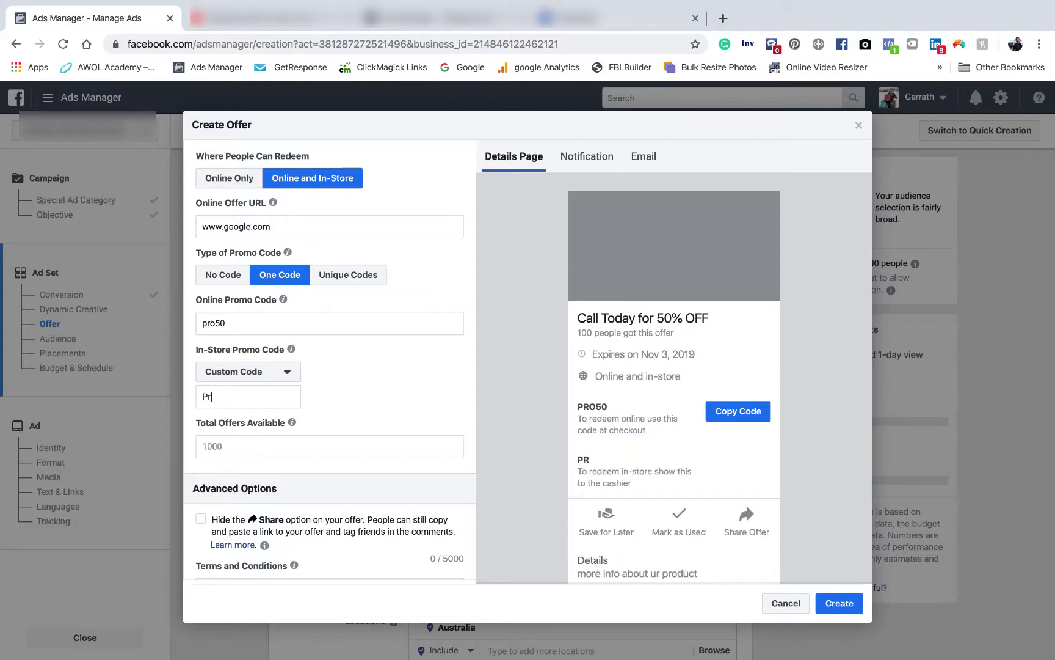
{"action": "type", "text": "o50"}
Enter "New clients only" as the offer's terms and conditions and review them in the details page preview
{"action": "scroll", "coordinate": [380, 401], "scroll_direction": "down", "scroll_amount": 2}
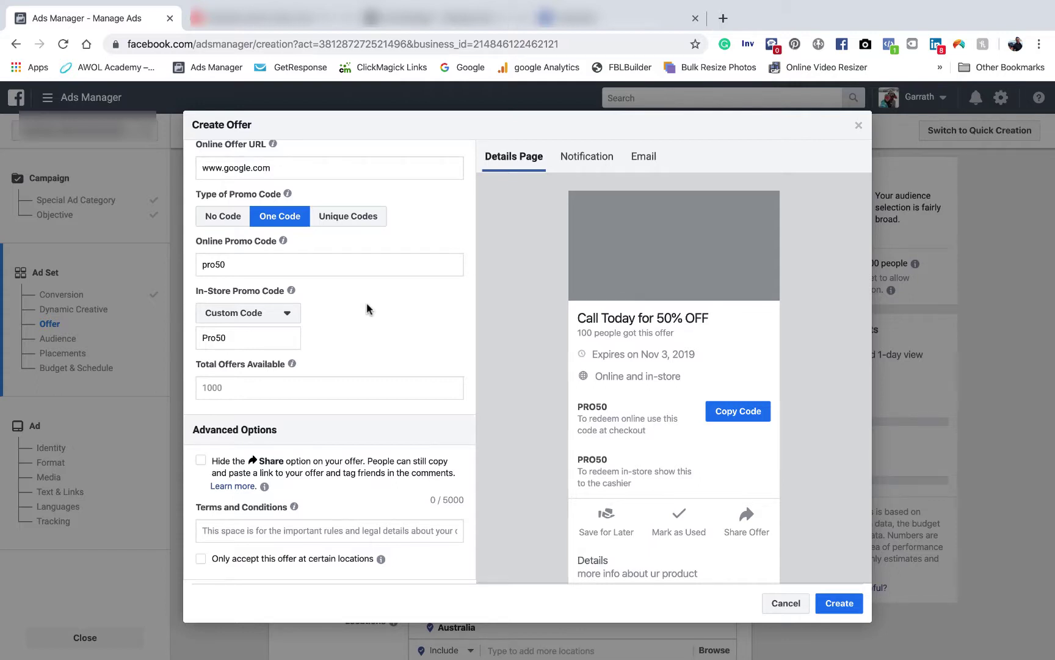
{"action": "left_click", "coordinate": [237, 530]}
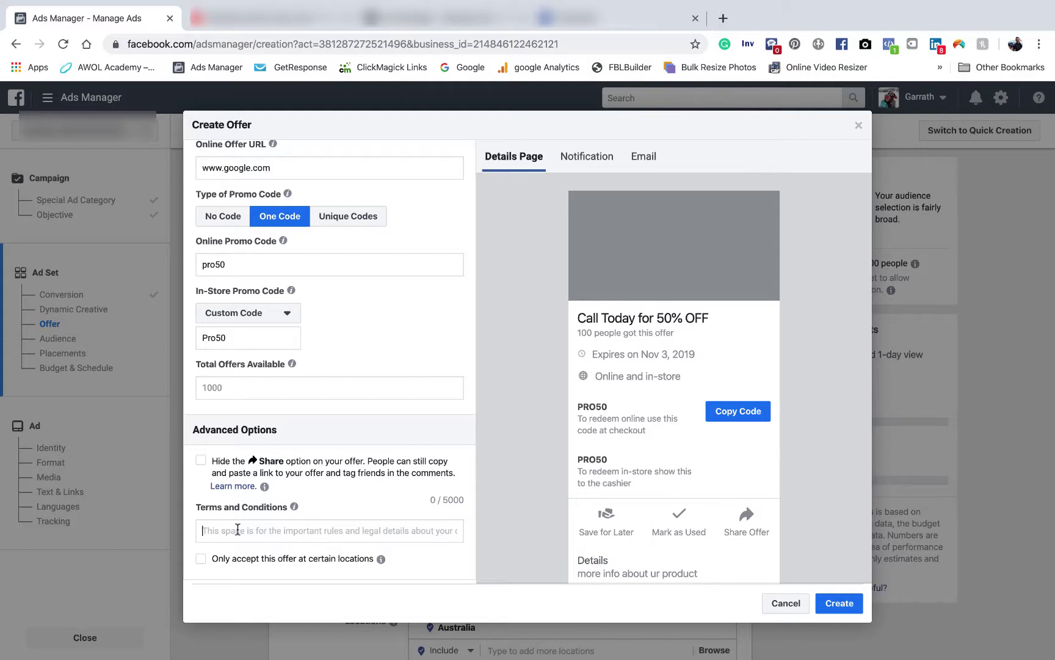
{"action": "type", "text": "Newe"}
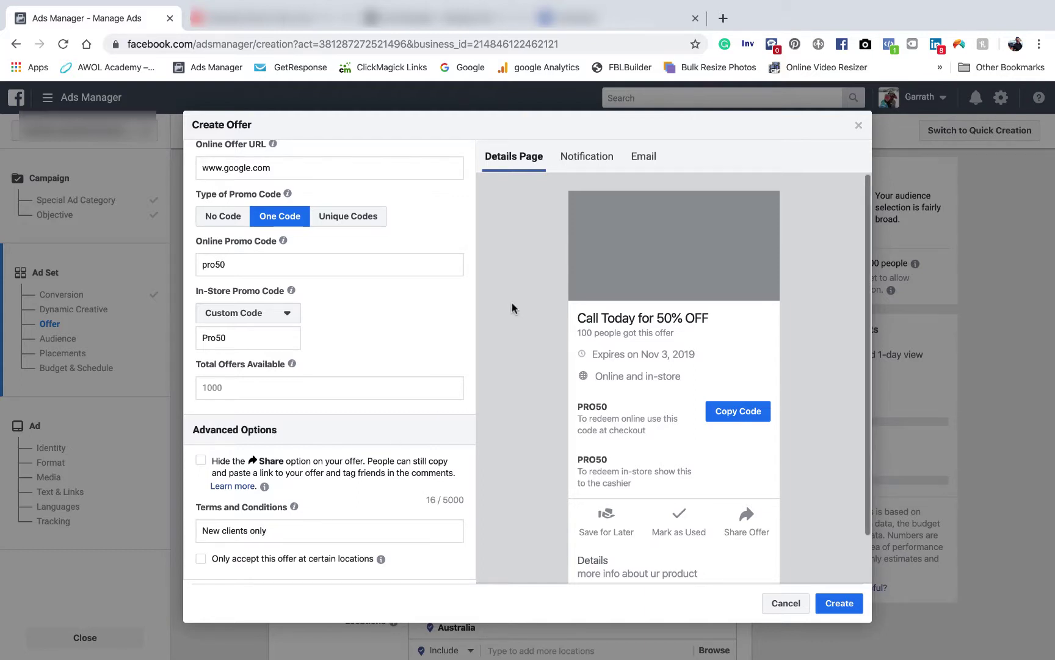
{"action": "scroll", "coordinate": [531, 360], "scroll_direction": "down", "scroll_amount": 2}
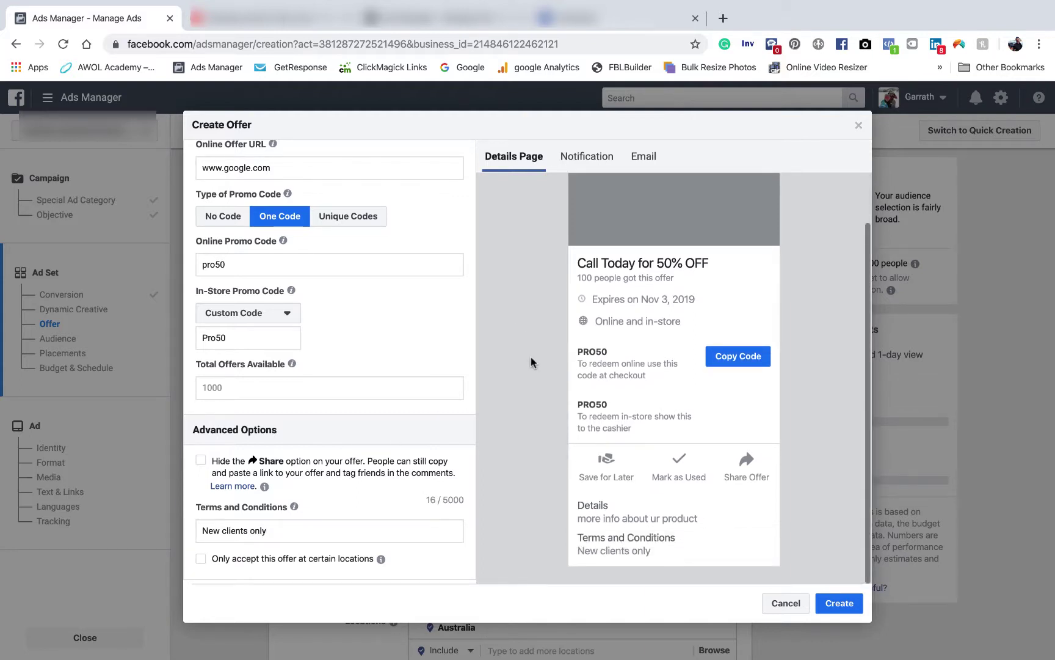
Examine the offer's notification and email previews, including the promo code, offer details and terms in the email
{"action": "scroll", "coordinate": [531, 358], "scroll_direction": "up", "scroll_amount": 1}
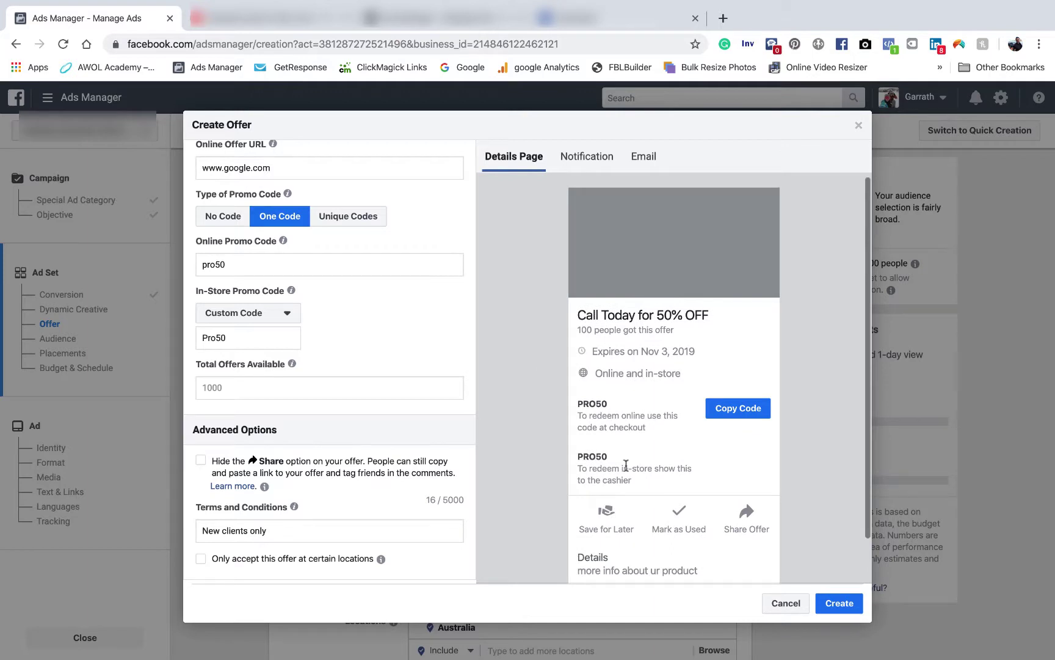
{"action": "left_click", "coordinate": [587, 157]}
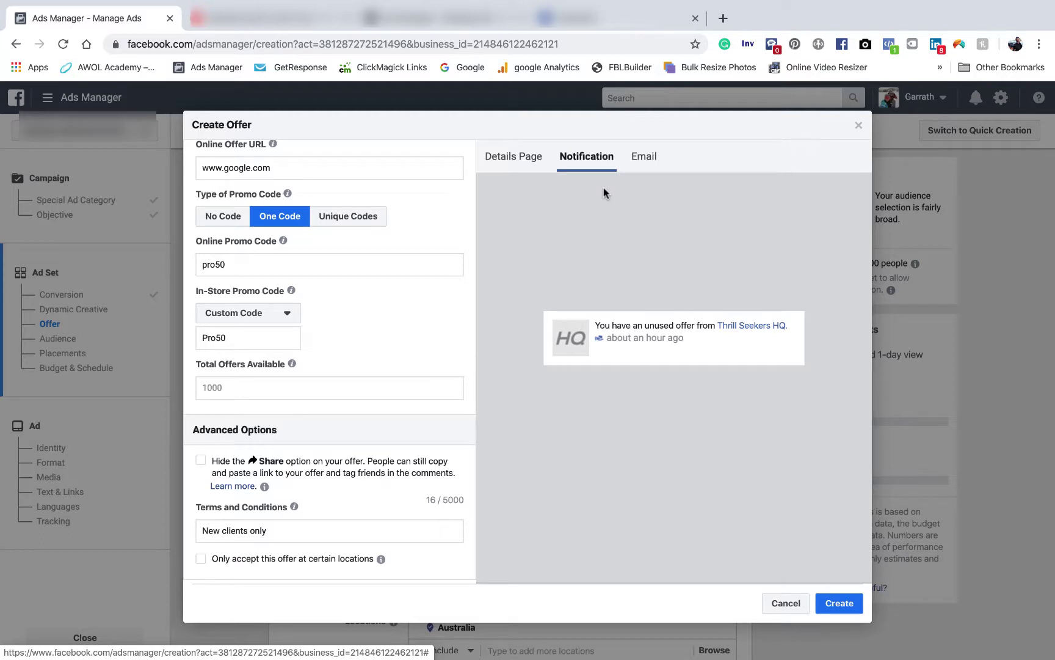
{"action": "left_click", "coordinate": [651, 157]}
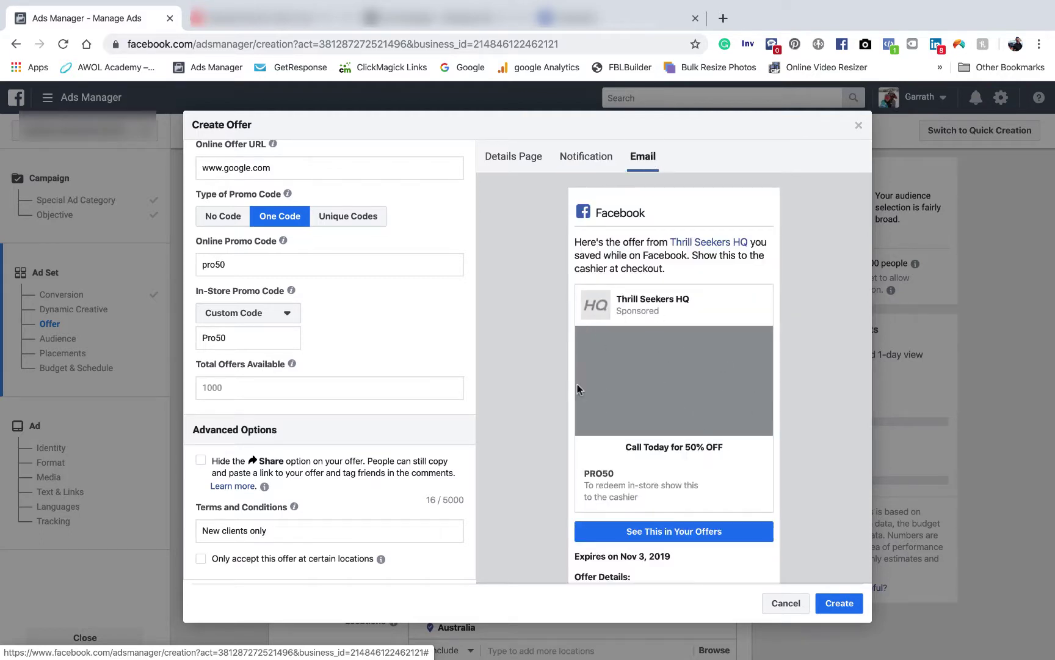
{"action": "scroll", "coordinate": [550, 459], "scroll_direction": "down", "scroll_amount": 2}
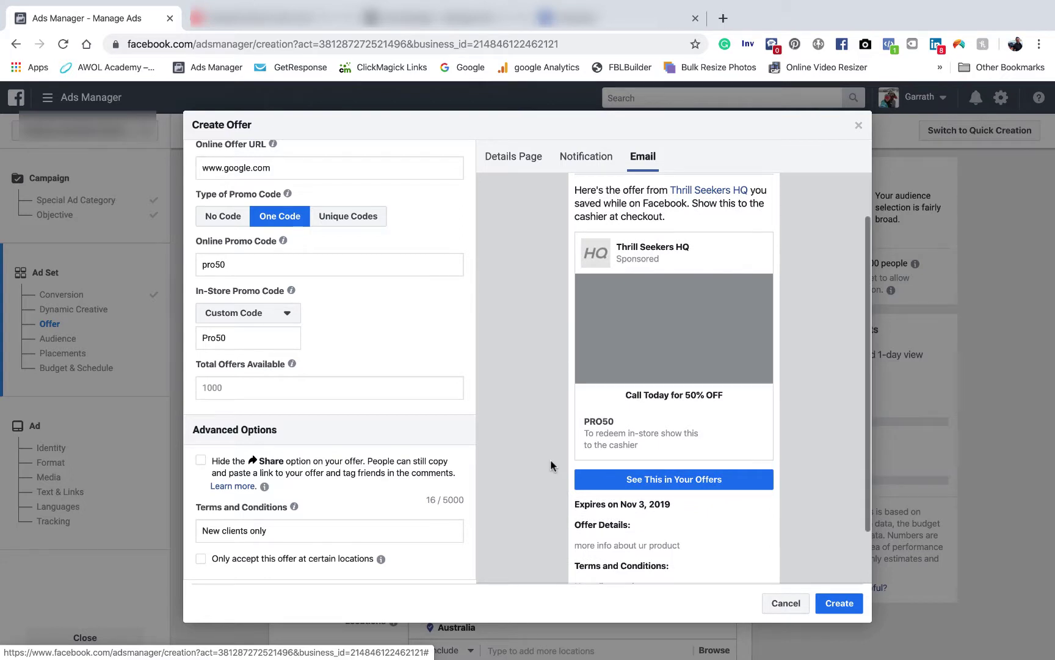
{"action": "scroll", "coordinate": [679, 458], "scroll_direction": "down", "scroll_amount": 1}
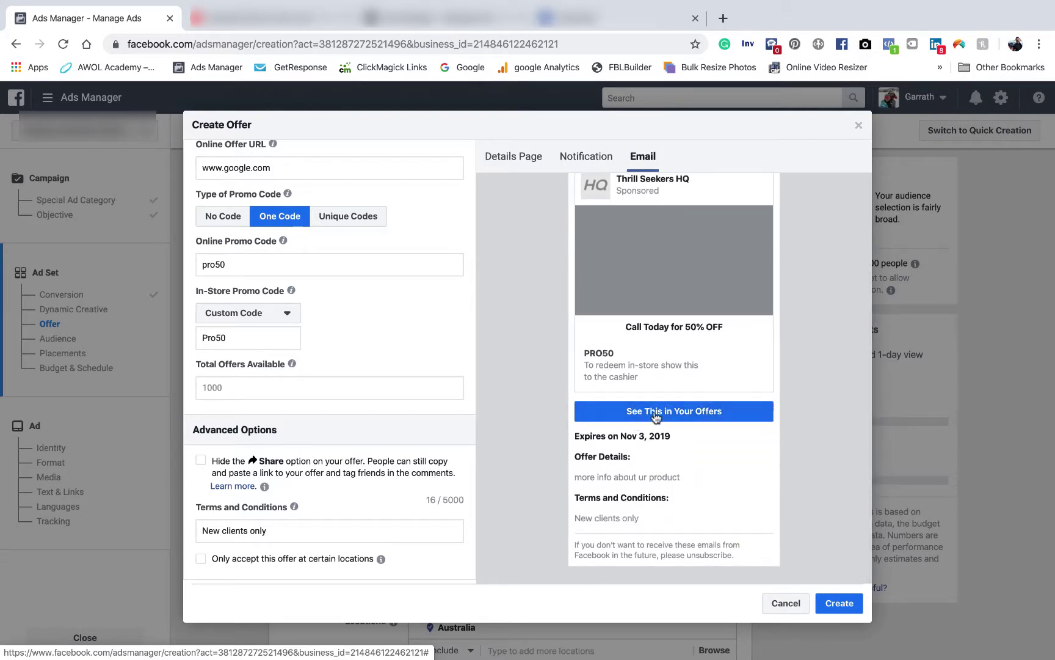
{"action": "scroll", "coordinate": [676, 394], "scroll_direction": "up", "scroll_amount": 3}
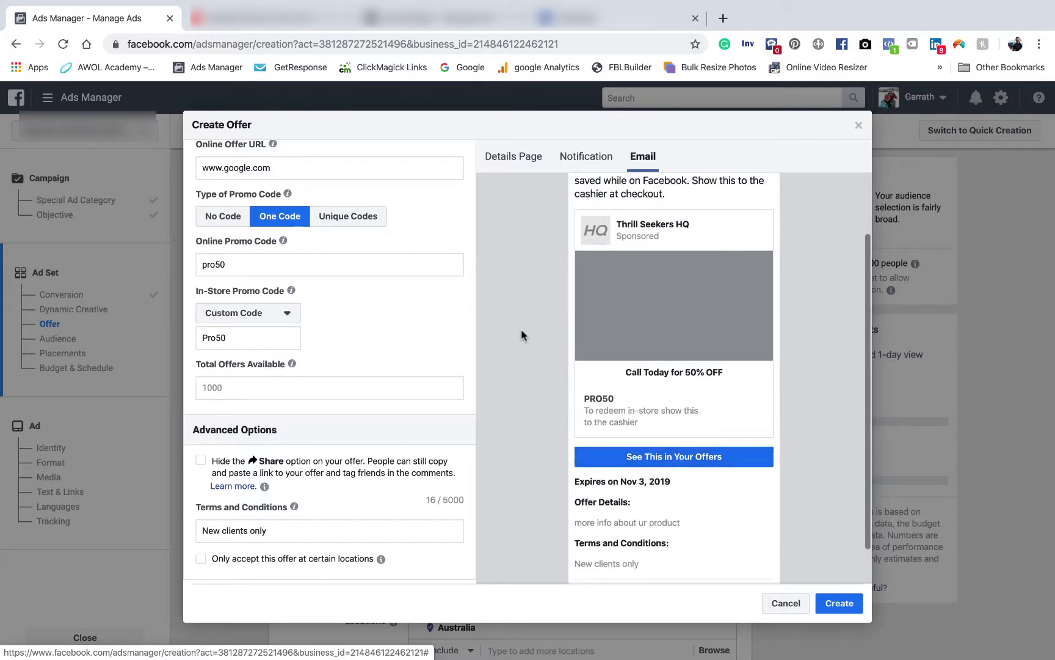
{"action": "scroll", "coordinate": [521, 333], "scroll_direction": "up", "scroll_amount": 1}
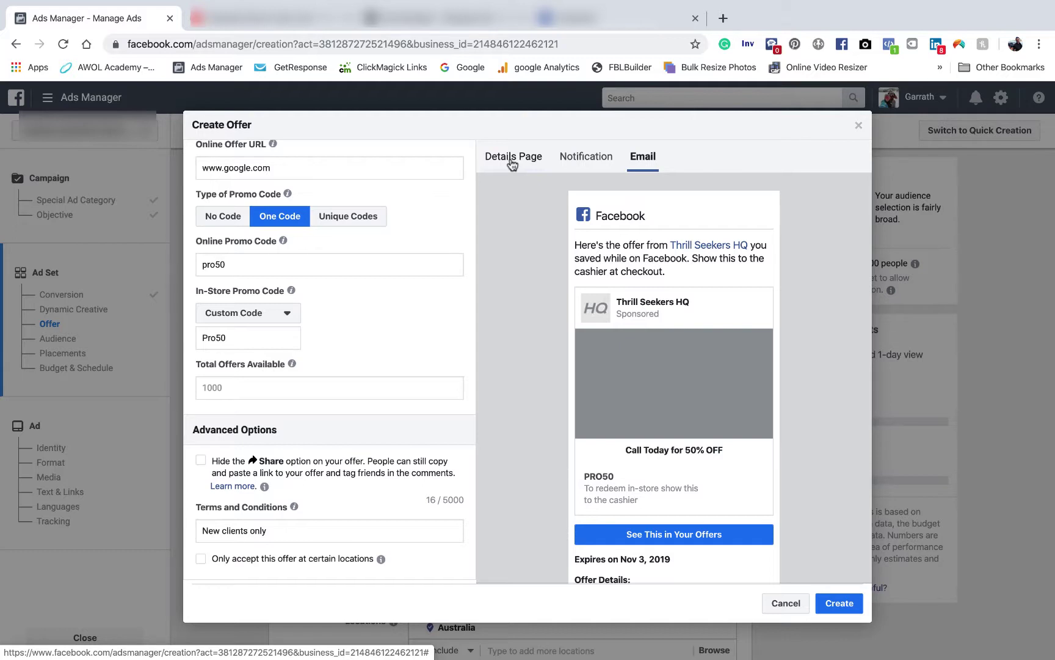
{"action": "scroll", "coordinate": [364, 237], "scroll_direction": "up", "scroll_amount": 1}
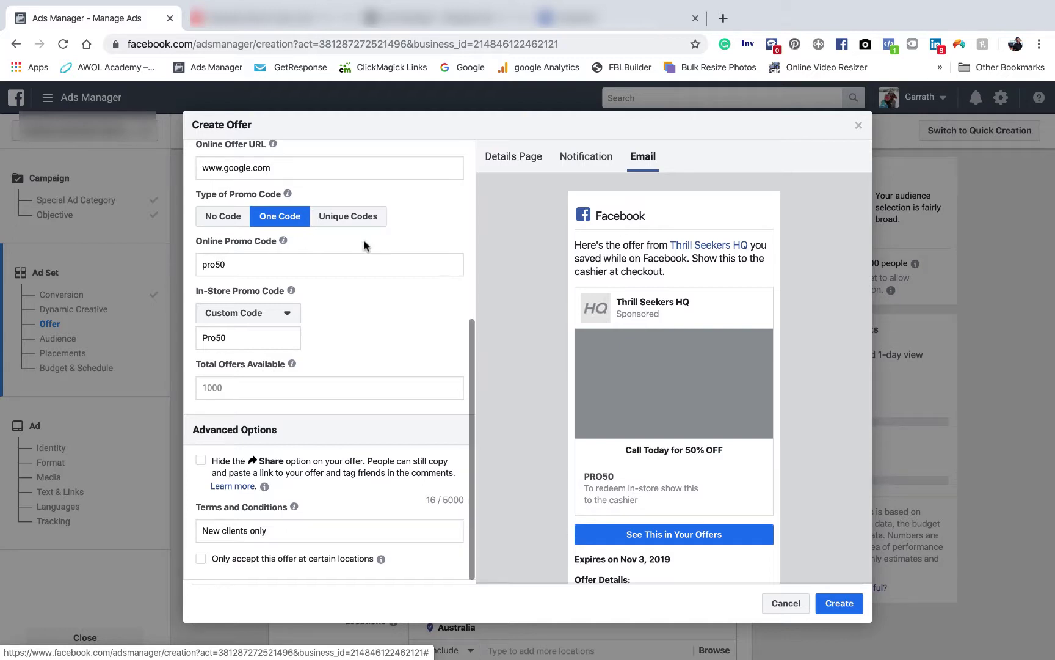
Set the total offers available to 1000 and create the offer
{"action": "left_click", "coordinate": [257, 400]}
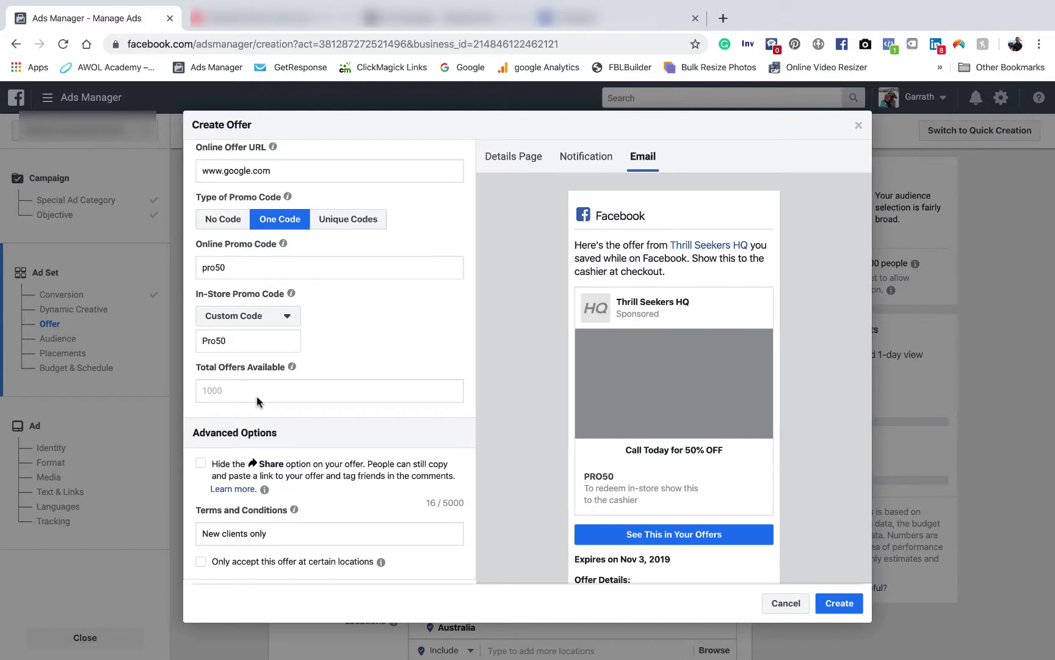
{"action": "type", "text": "1000"}
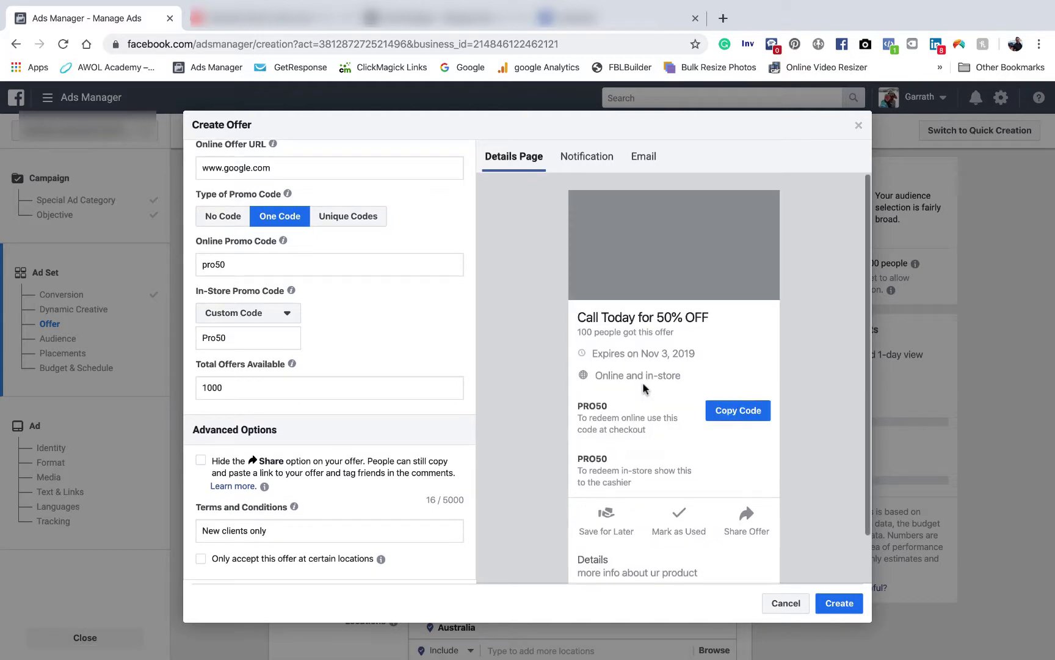
{"action": "left_click", "coordinate": [838, 604]}
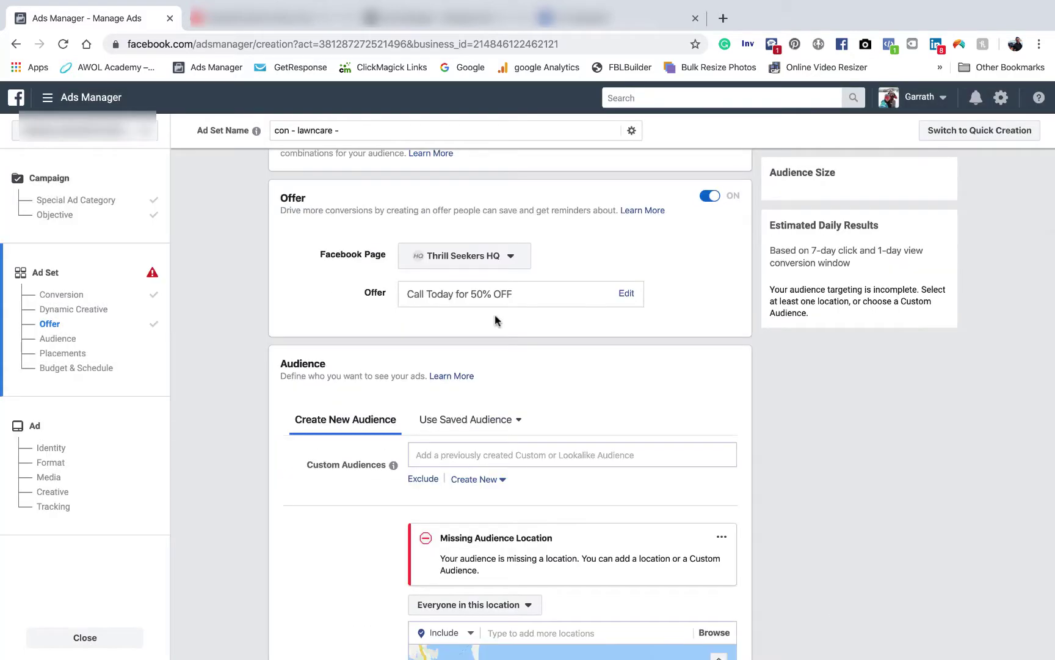
Search for "station st nundah" and include Station St, Brisbane, Queensland, Australia as the audience location
{"action": "scroll", "coordinate": [524, 402], "scroll_direction": "down", "scroll_amount": 4}
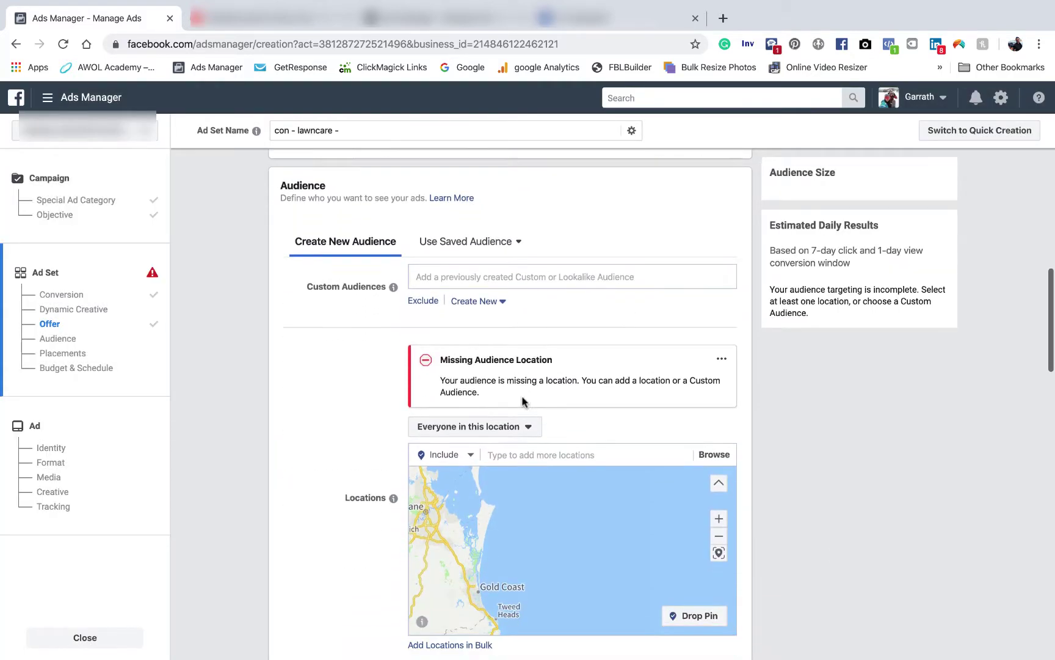
{"action": "left_click", "coordinate": [531, 378]}
{"action": "type", "text": "station st"}
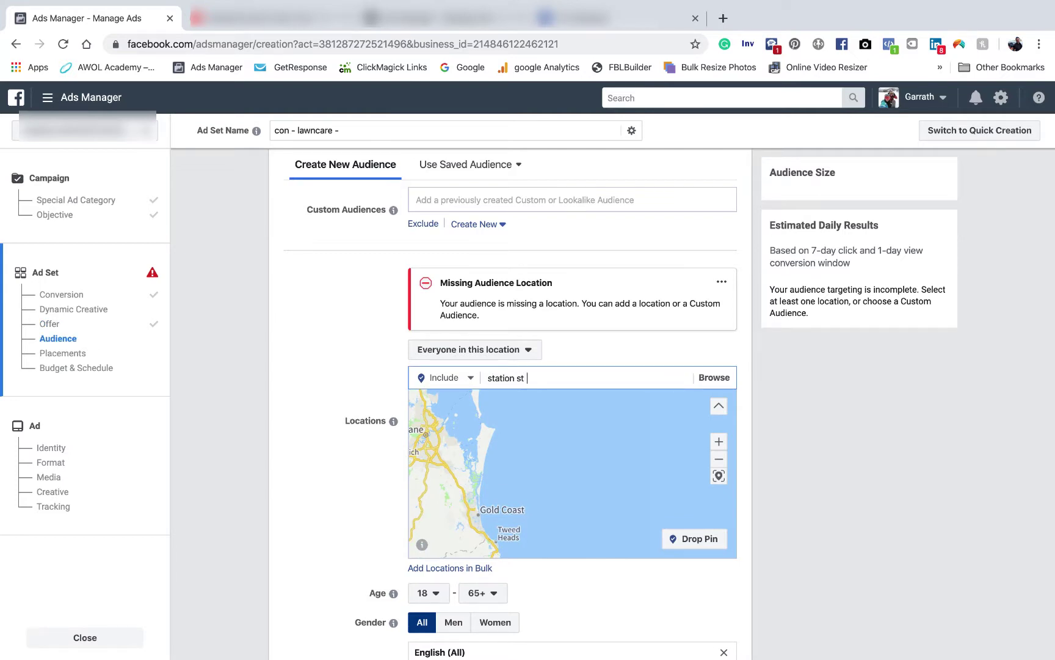
{"action": "type", "text": " nundah"}
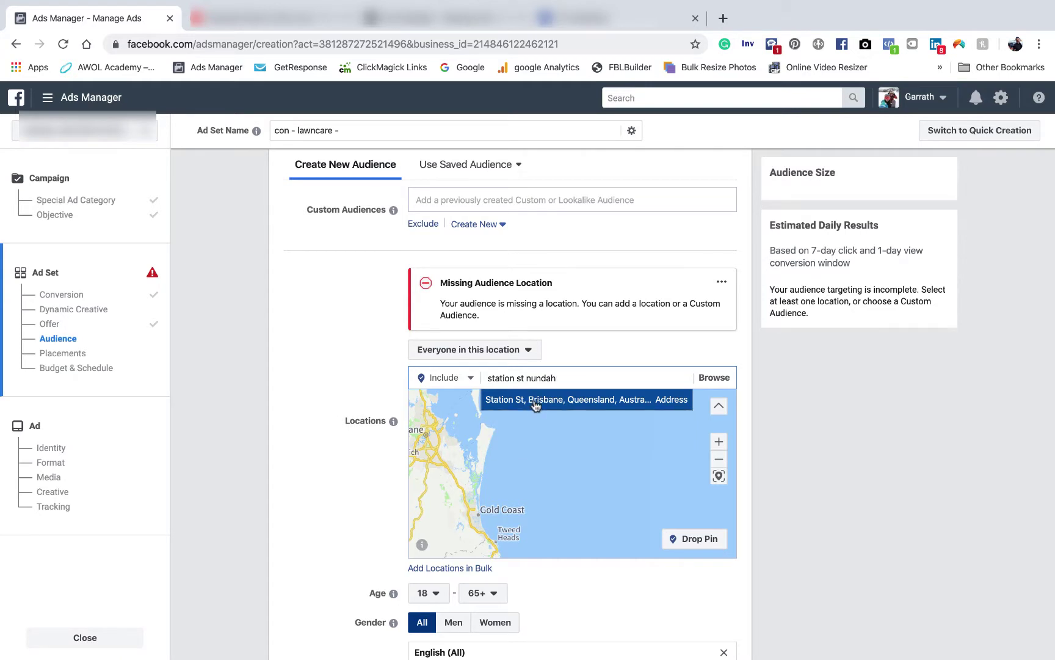
{"action": "left_click", "coordinate": [536, 400]}
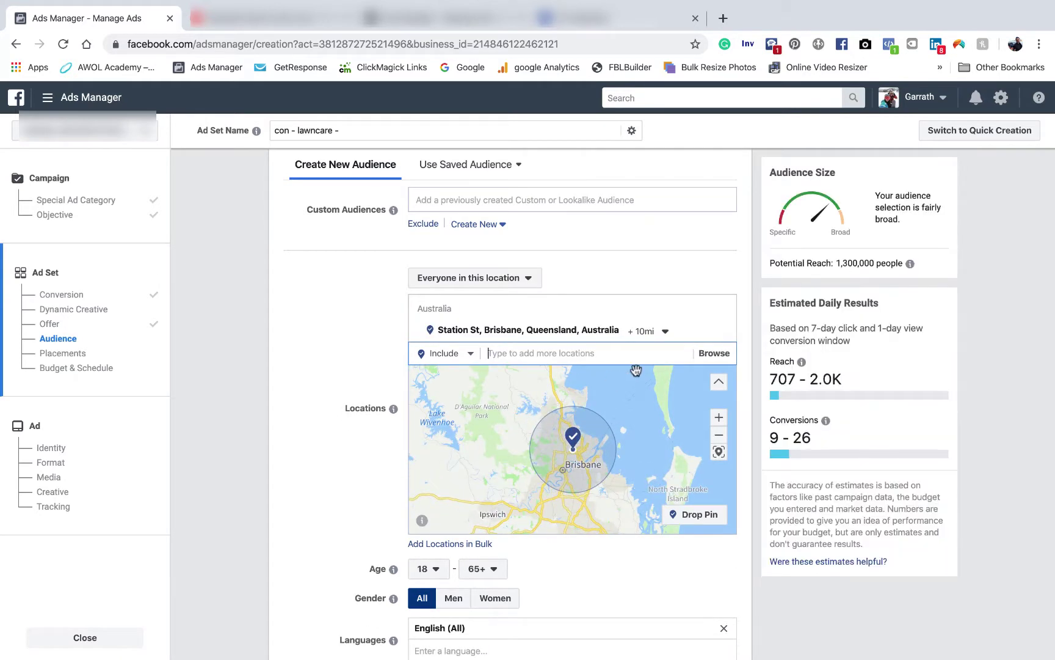
Set the targeting radius around the Station St location to 2 mi
{"action": "left_click", "coordinate": [658, 334]}
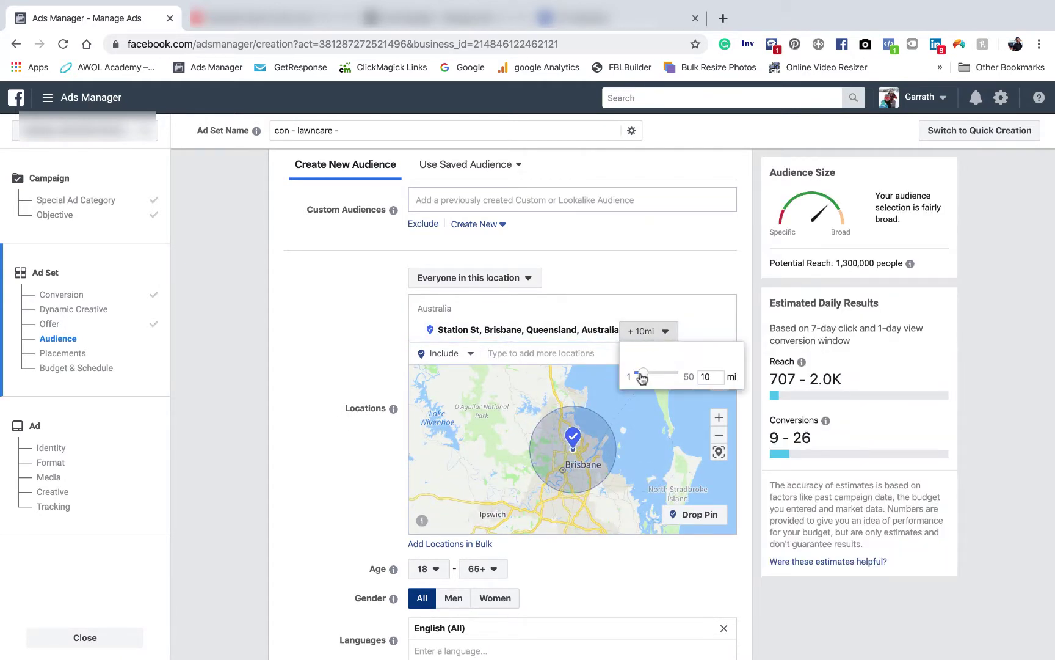
{"action": "left_click_drag", "start_coordinate": [642, 377], "coordinate": [639, 378]}
{"action": "left_click", "coordinate": [438, 371]}
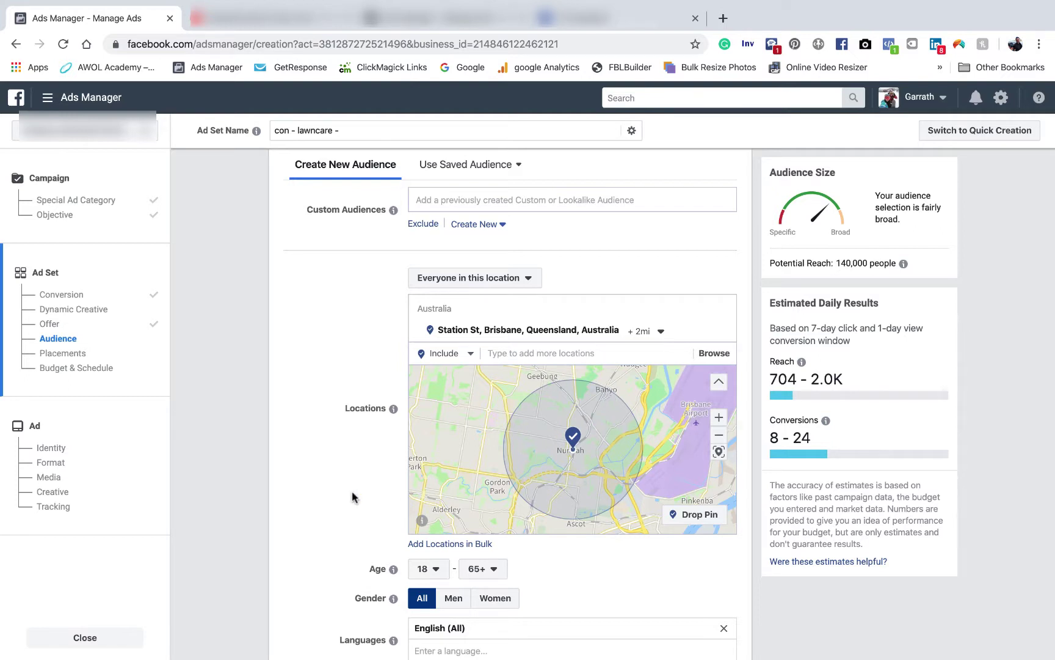
Set the audience's minimum age to 30
{"action": "scroll", "coordinate": [322, 451], "scroll_direction": "down", "scroll_amount": 3}
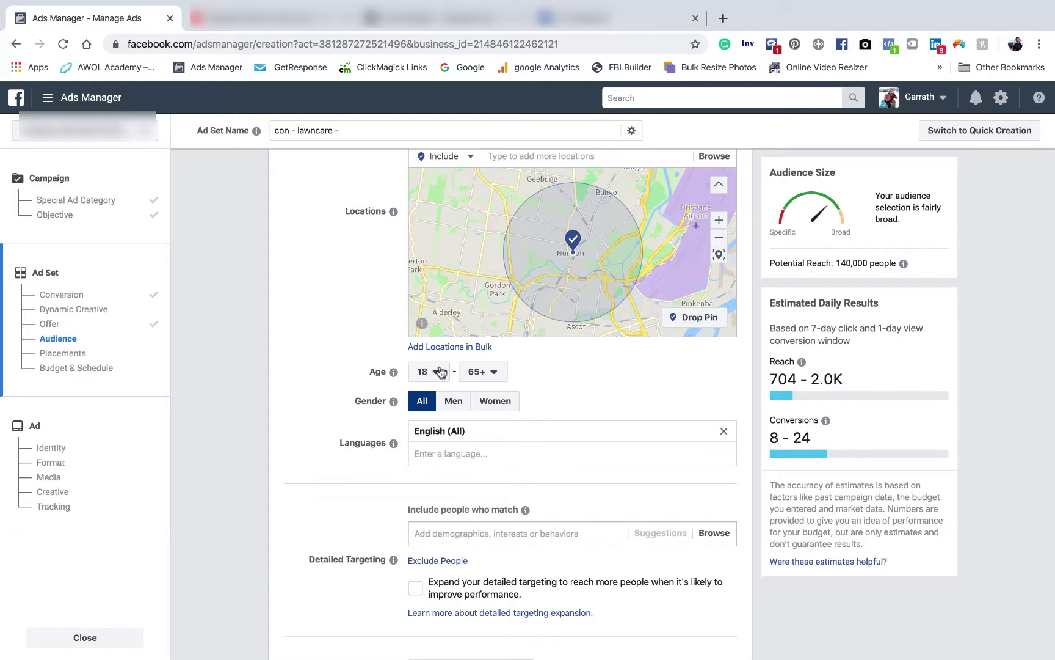
{"action": "left_click", "coordinate": [440, 372]}
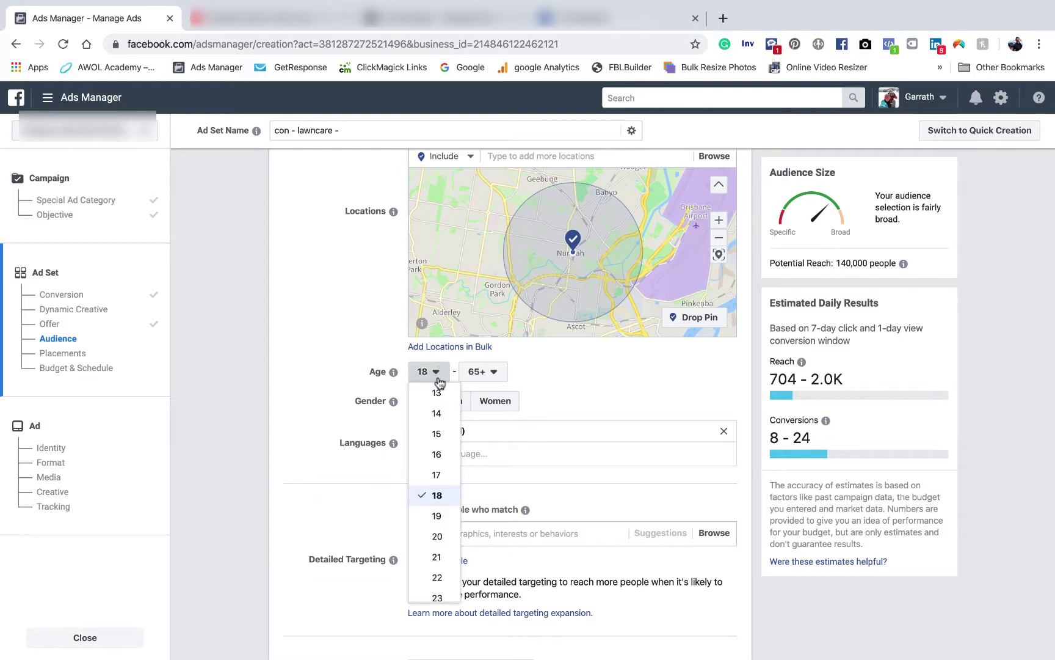
{"action": "scroll", "coordinate": [432, 446], "scroll_direction": "down", "scroll_amount": 2}
{"action": "scroll", "coordinate": [432, 446], "scroll_direction": "down", "scroll_amount": 2}
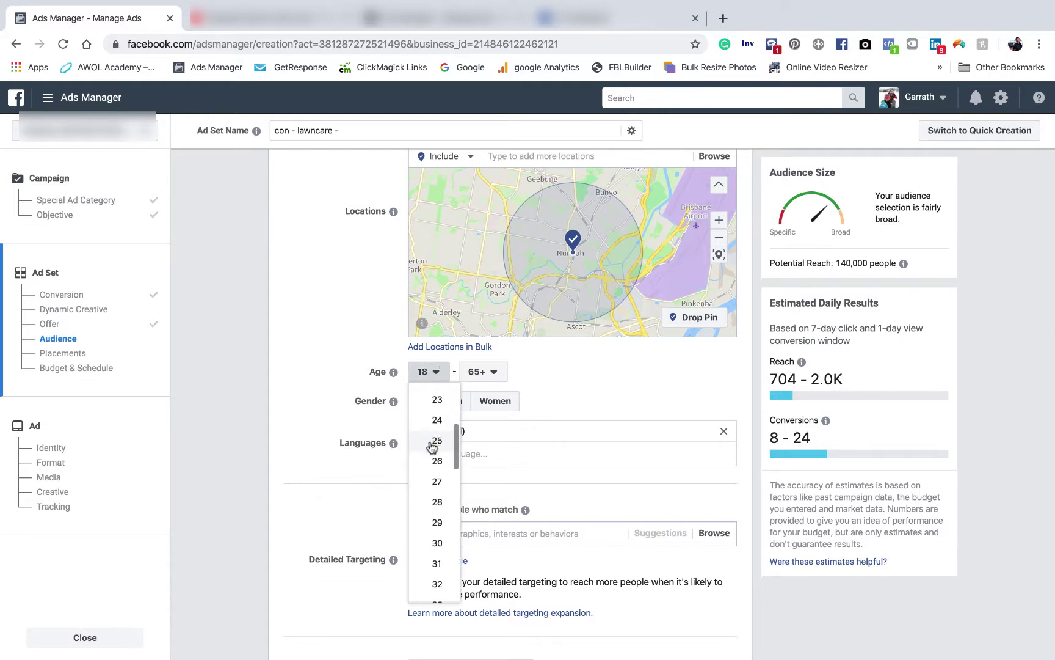
{"action": "left_click", "coordinate": [437, 545]}
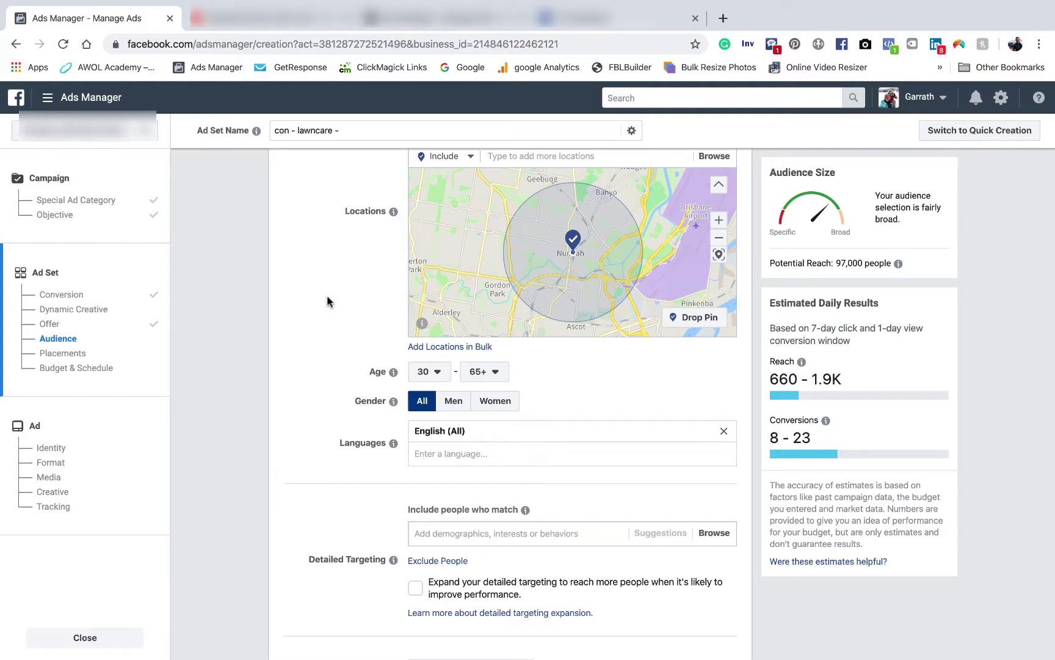
Reduce the targeting radius around the Station St location to 1 mi
{"action": "scroll", "coordinate": [333, 311], "scroll_direction": "up", "scroll_amount": 2}
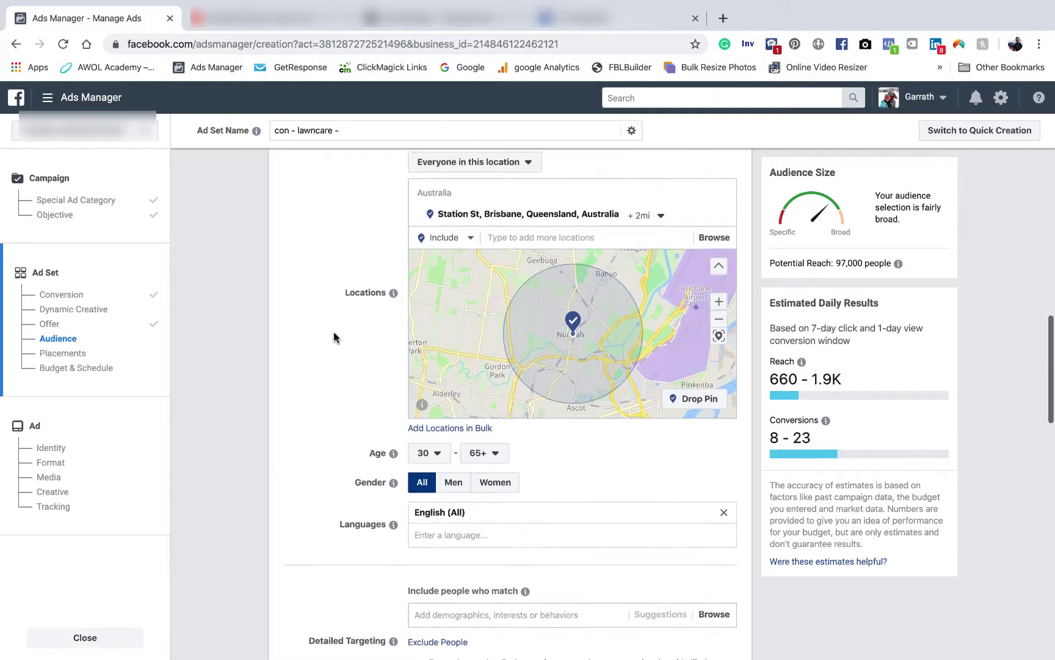
{"action": "left_click", "coordinate": [662, 219]}
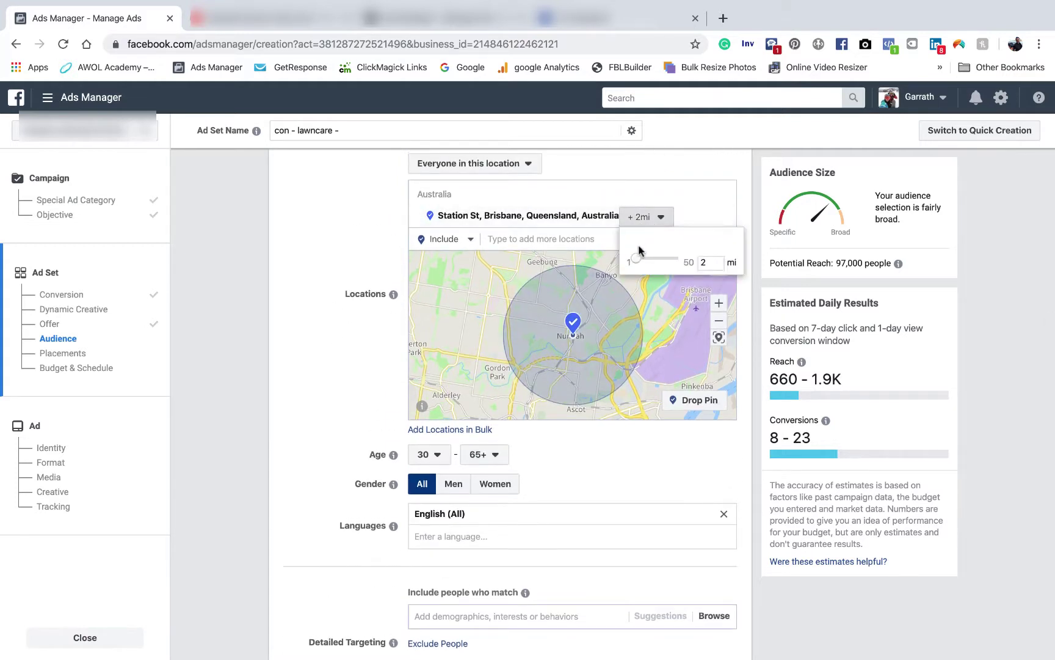
{"action": "left_click_drag", "start_coordinate": [633, 262], "coordinate": [633, 263]}
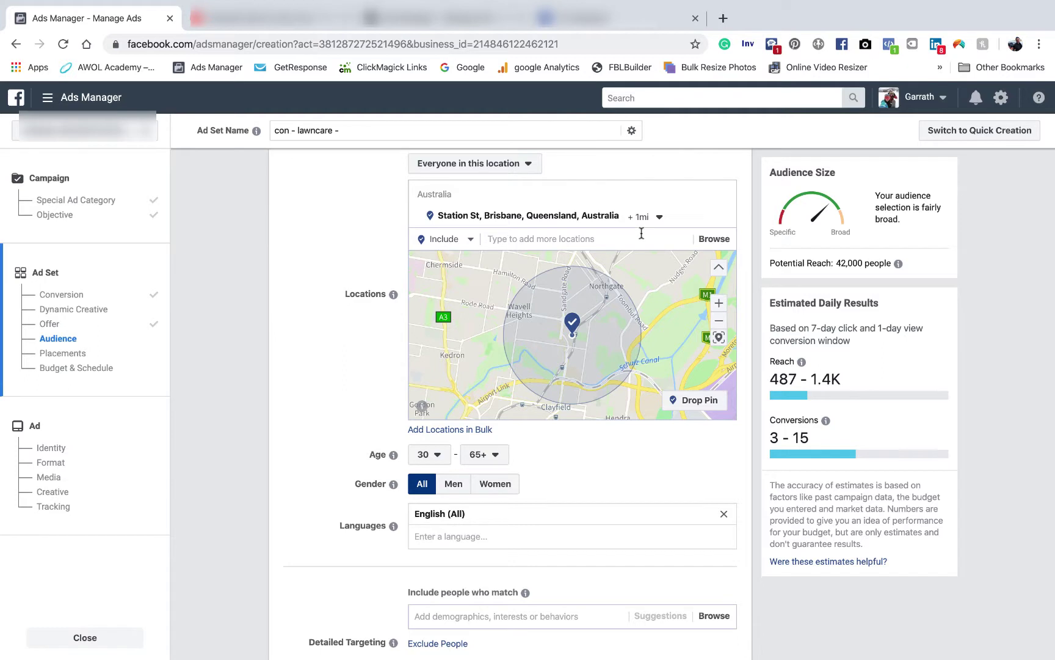
Search detailed targeting for "lawn care", try the Scotts Lawn Care interest and remove it again
{"action": "scroll", "coordinate": [359, 323], "scroll_direction": "down", "scroll_amount": 2}
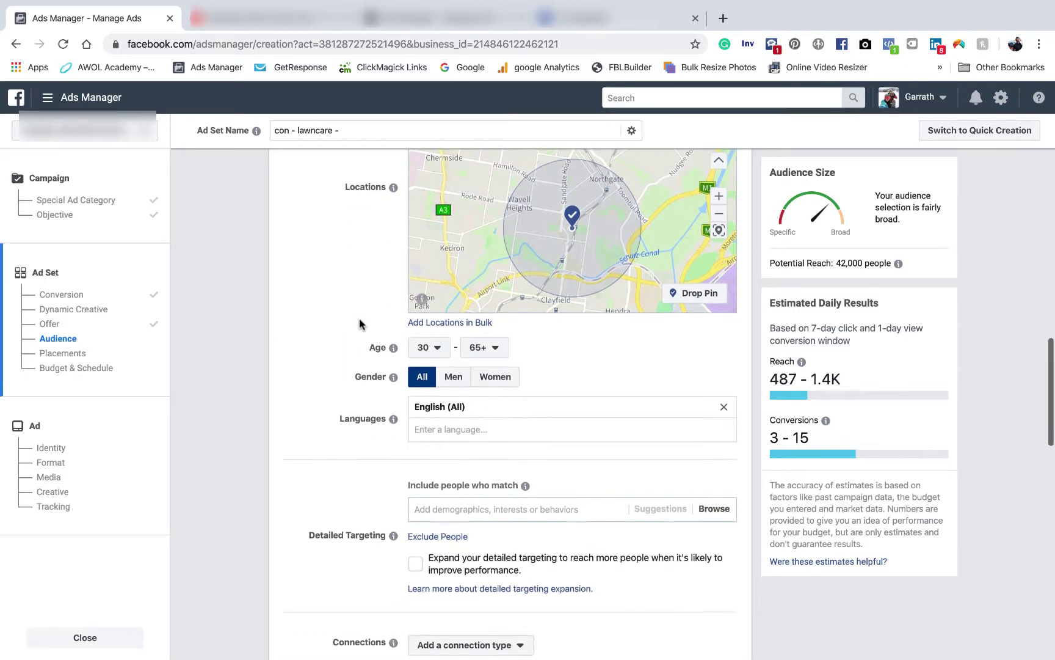
{"action": "scroll", "coordinate": [360, 322], "scroll_direction": "down", "scroll_amount": 2}
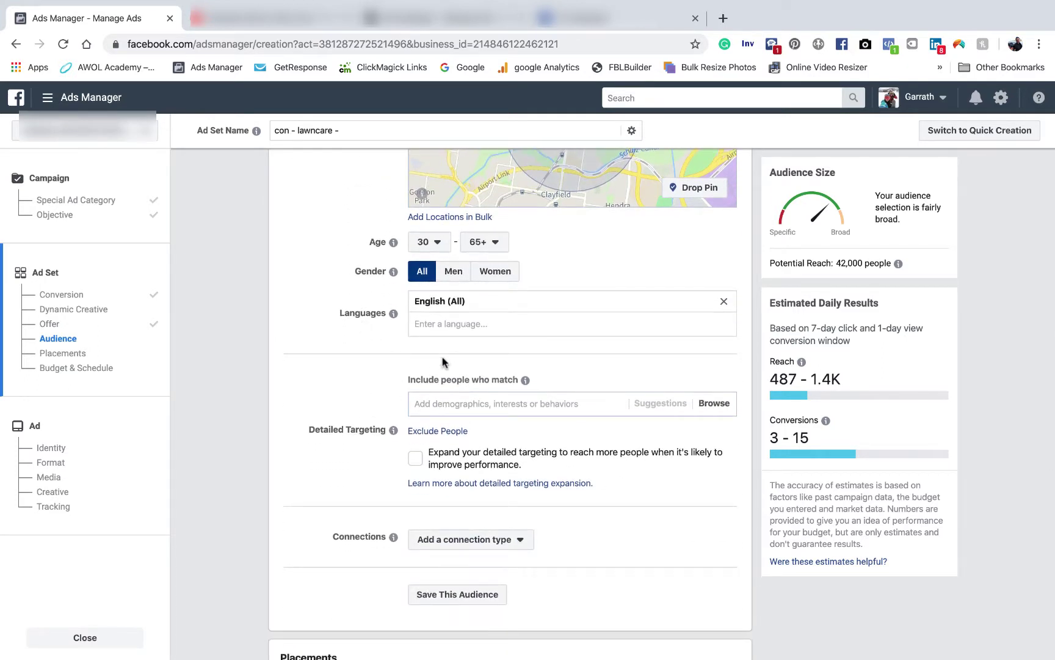
{"action": "scroll", "coordinate": [442, 362], "scroll_direction": "down", "scroll_amount": 1}
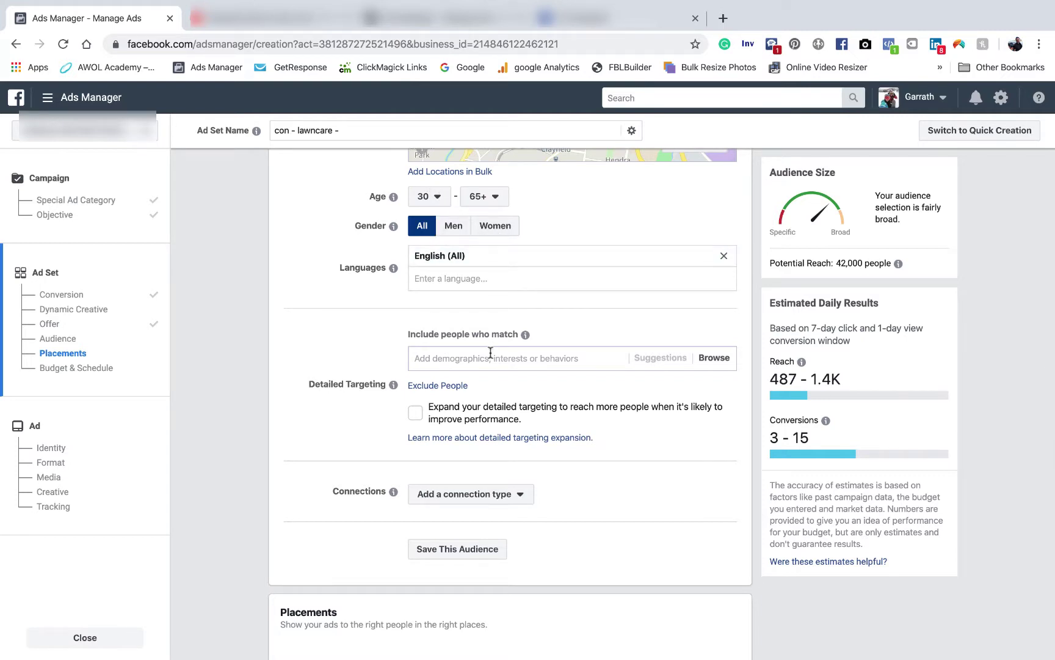
{"action": "scroll", "coordinate": [491, 353], "scroll_direction": "down", "scroll_amount": 1}
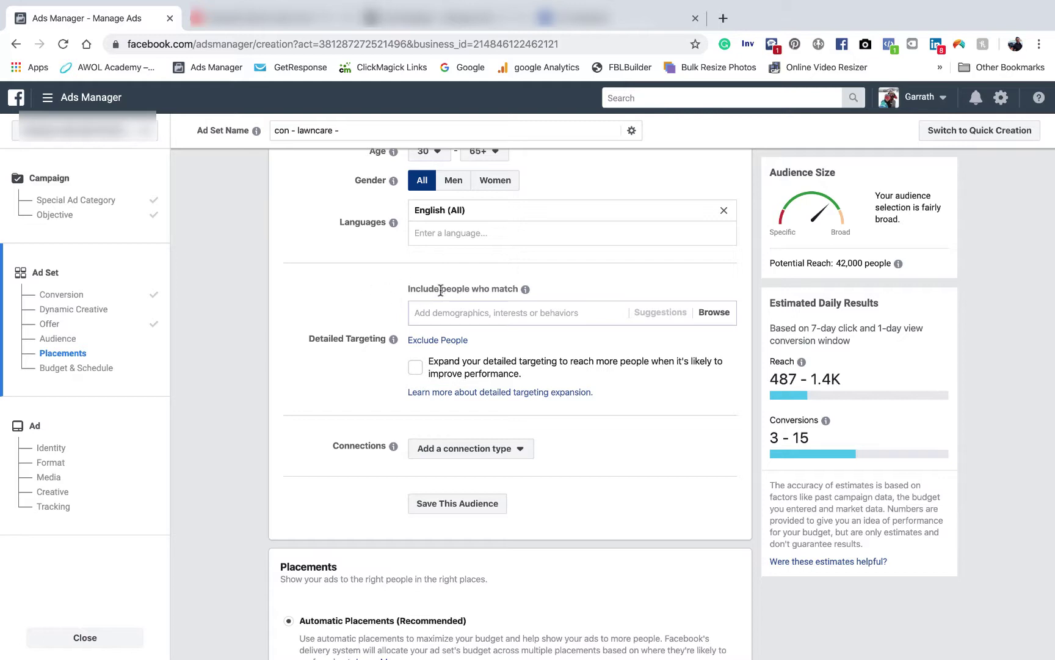
{"action": "left_click", "coordinate": [456, 313]}
{"action": "type", "text": "lawn care"}
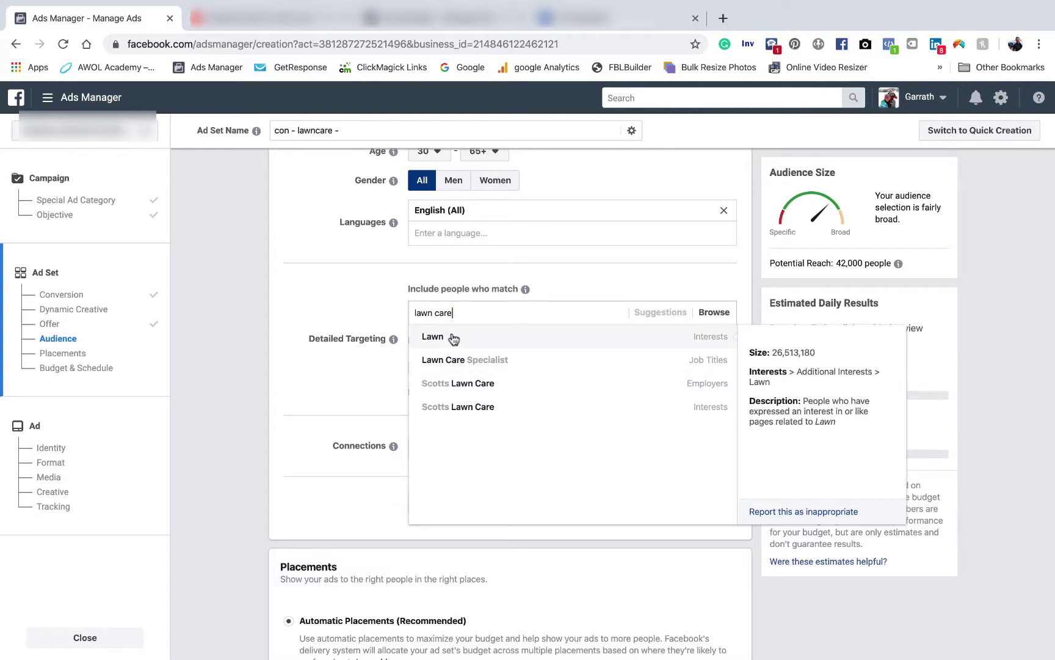
{"action": "left_click", "coordinate": [464, 407]}
{"action": "mouse_move", "coordinate": [495, 342]}
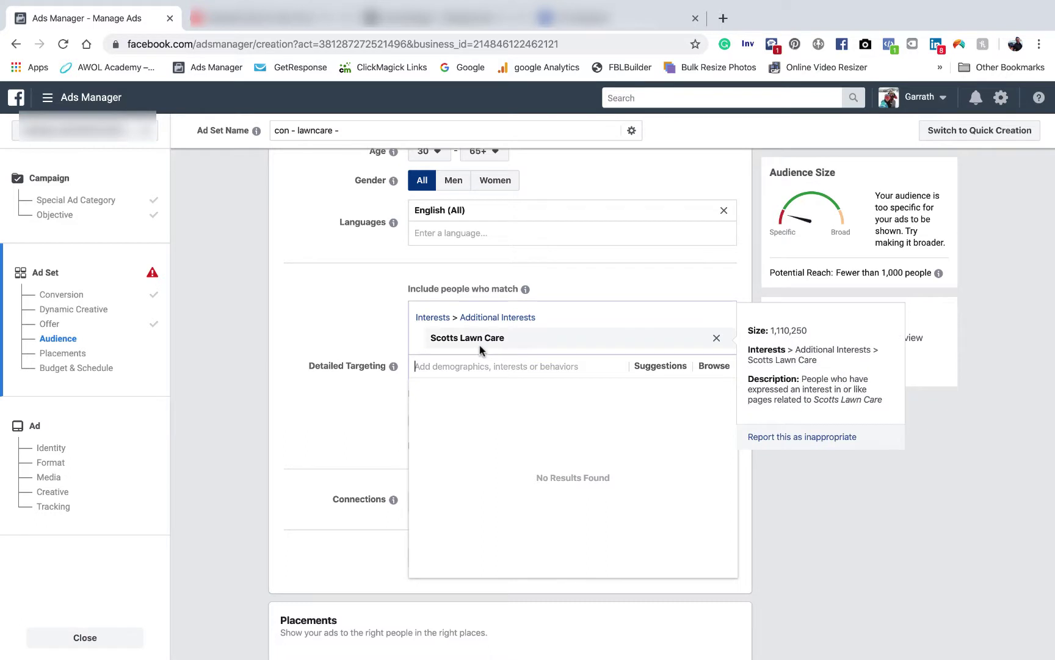
{"action": "left_click", "coordinate": [717, 340]}
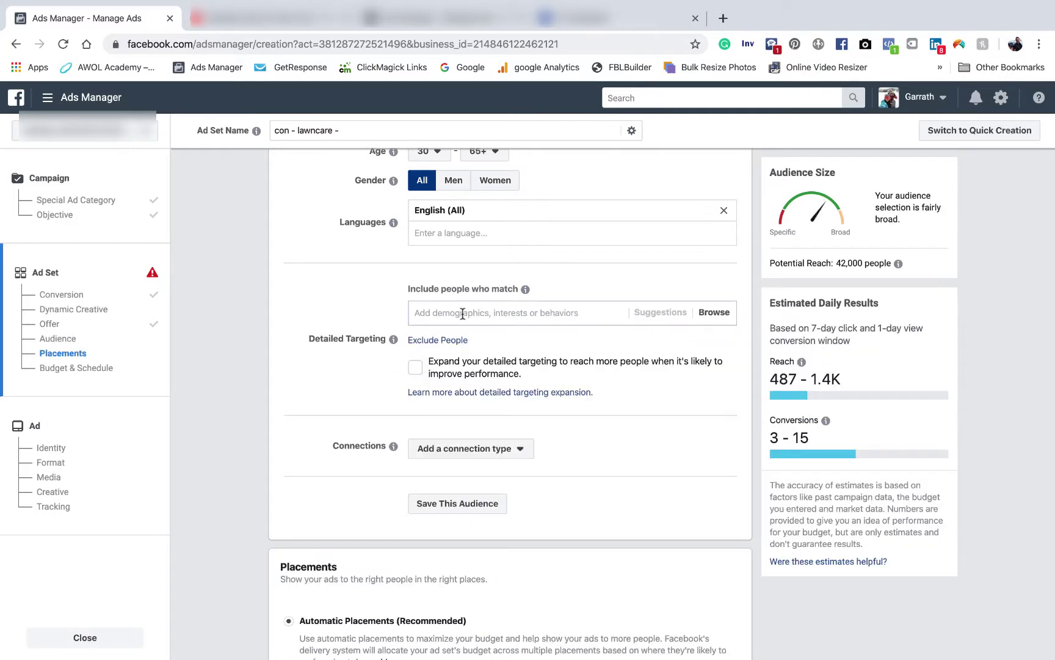
Add the Lawn interest to the audience's detailed targeting
{"action": "type", "text": "lawn"}
{"action": "left_click", "coordinate": [449, 338]}
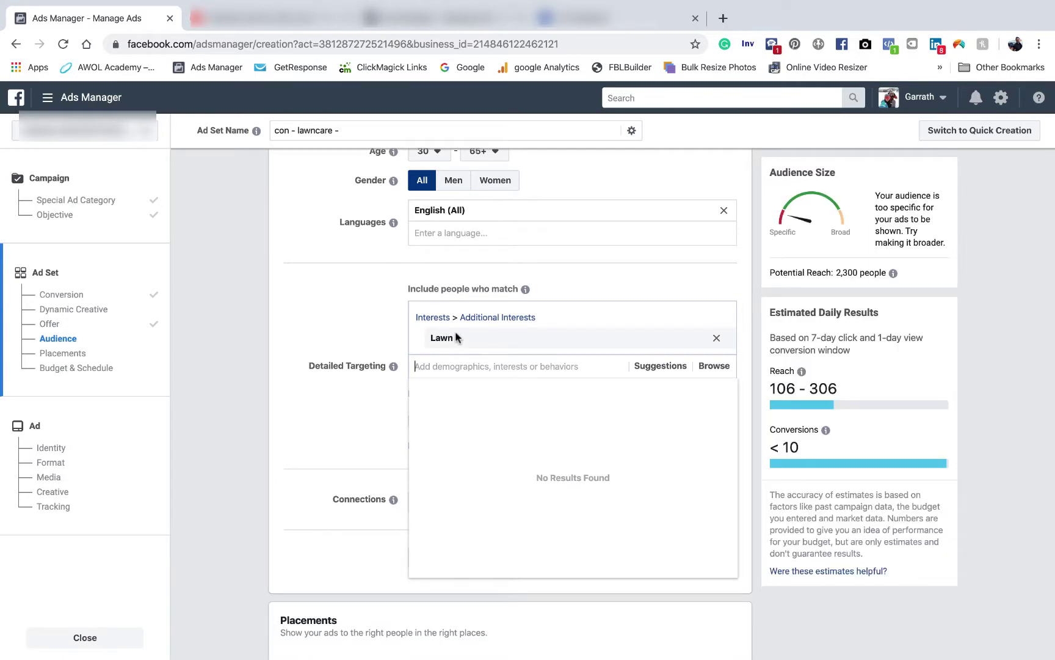
Widen the targeting radius around the Station St location to 15 mi
{"action": "scroll", "coordinate": [326, 308], "scroll_direction": "up", "scroll_amount": 2}
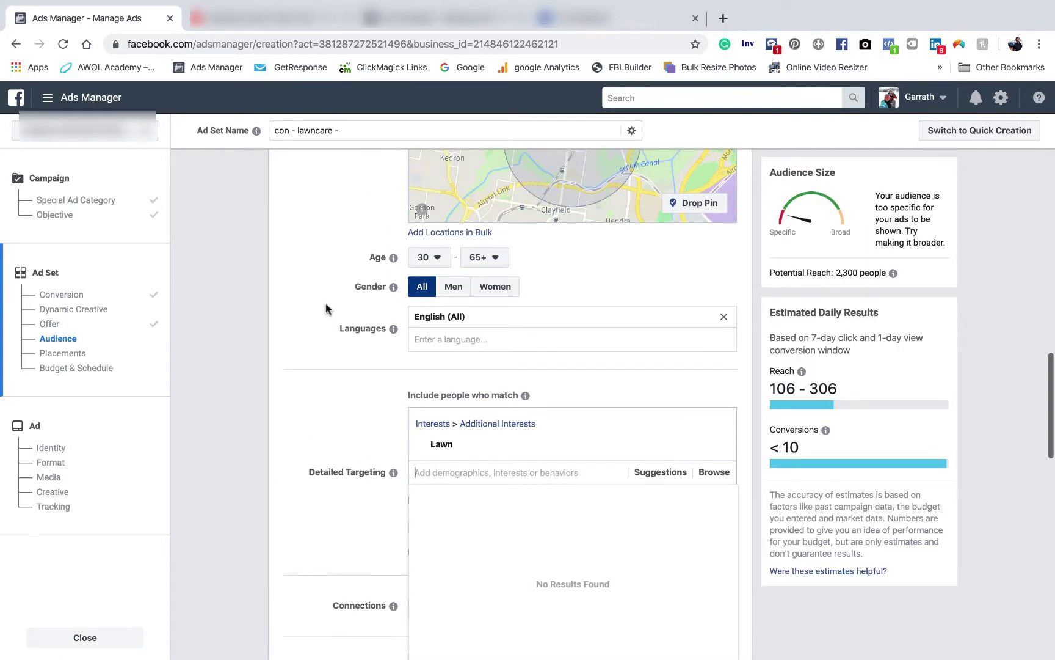
{"action": "scroll", "coordinate": [325, 308], "scroll_direction": "up", "scroll_amount": 3}
{"action": "left_click", "coordinate": [659, 178]}
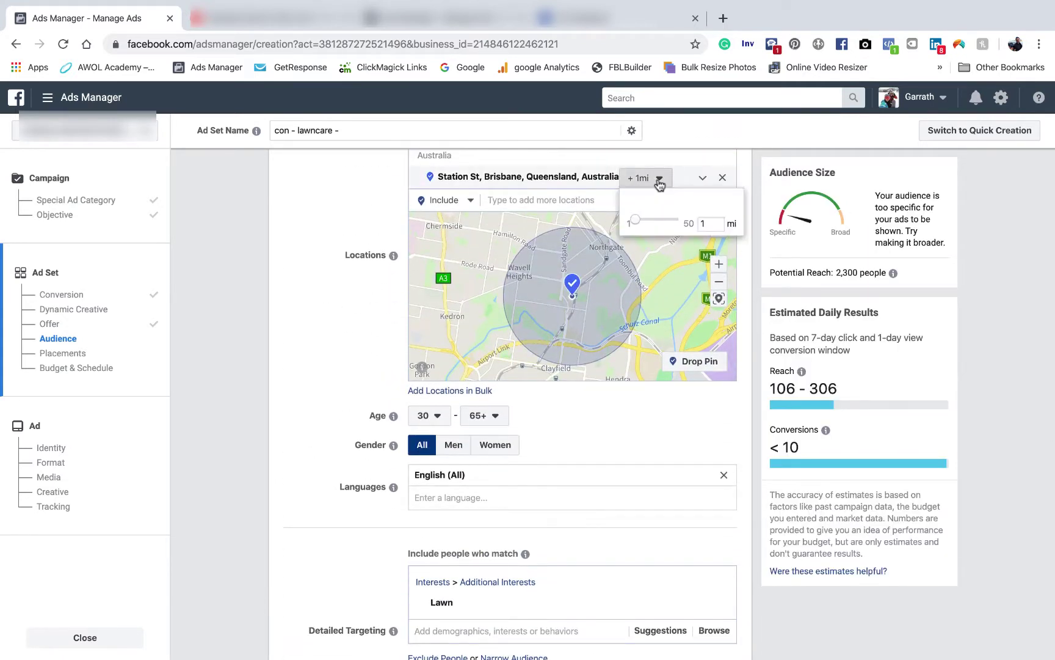
{"action": "left_click_drag", "start_coordinate": [636, 220], "coordinate": [655, 224]}
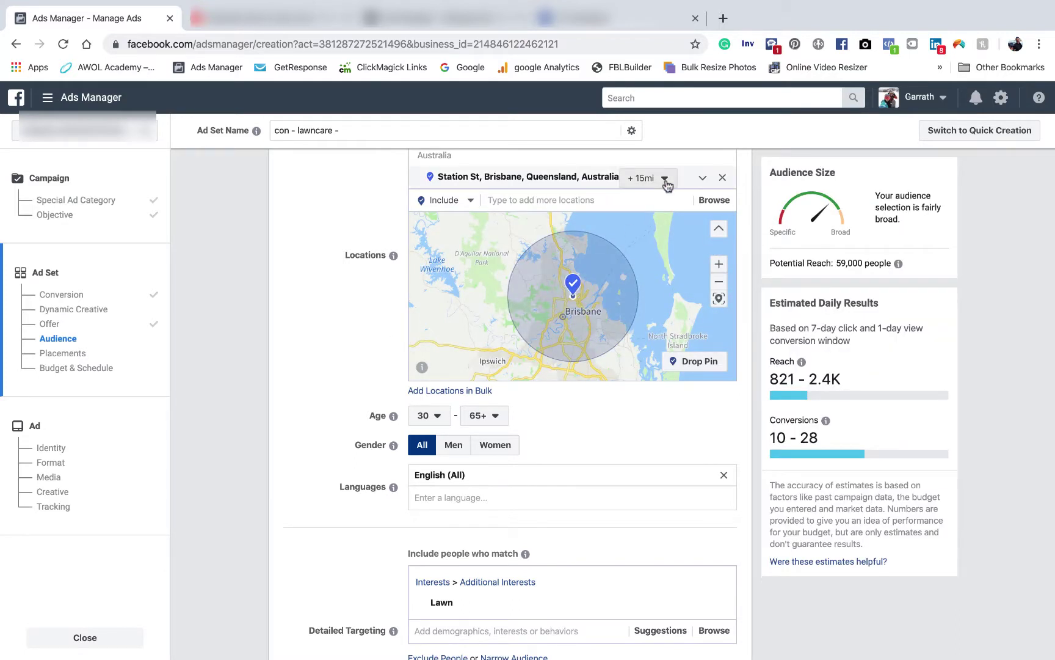
Set the targeting radius around the Station St location to 11 mi
{"action": "left_click", "coordinate": [665, 179]}
{"action": "left_click_drag", "start_coordinate": [652, 222], "coordinate": [650, 224]}
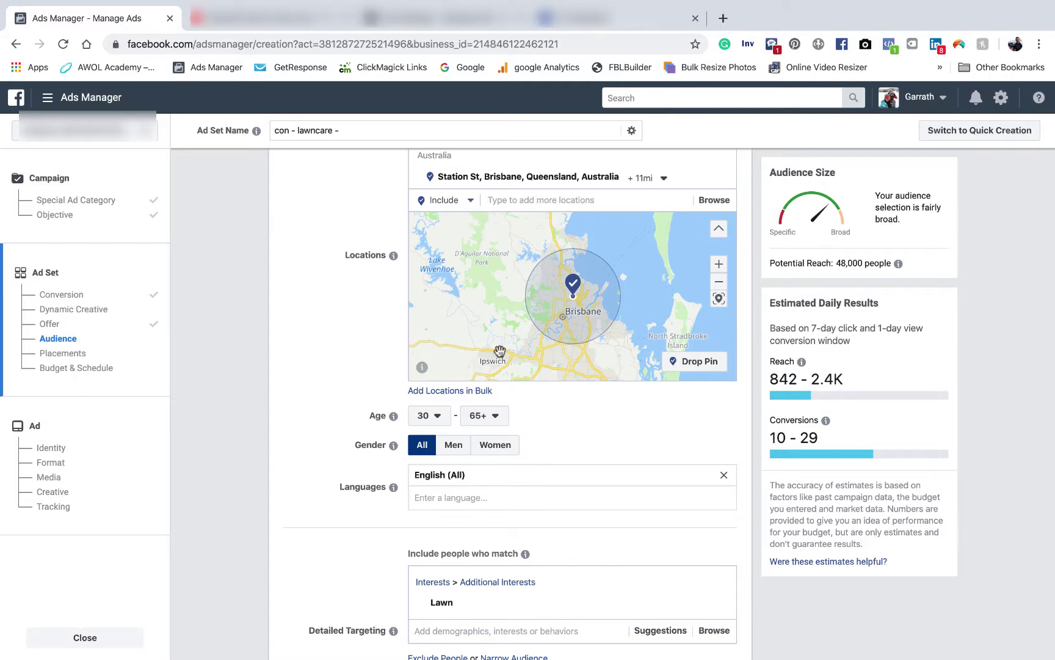
{"action": "scroll", "coordinate": [515, 307], "scroll_direction": "down", "scroll_amount": 3}
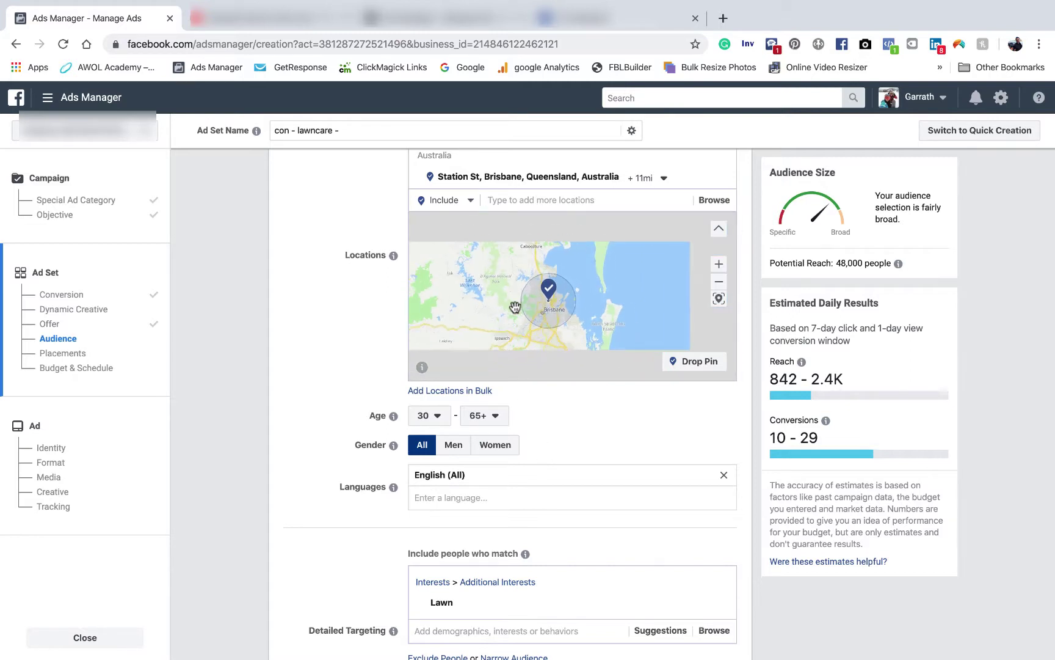
Try out detailed targeting expansion for the lawn-interested audience and leave the option turned off
{"action": "scroll", "coordinate": [309, 347], "scroll_direction": "down", "scroll_amount": 3}
{"action": "scroll", "coordinate": [309, 347], "scroll_direction": "down", "scroll_amount": 4}
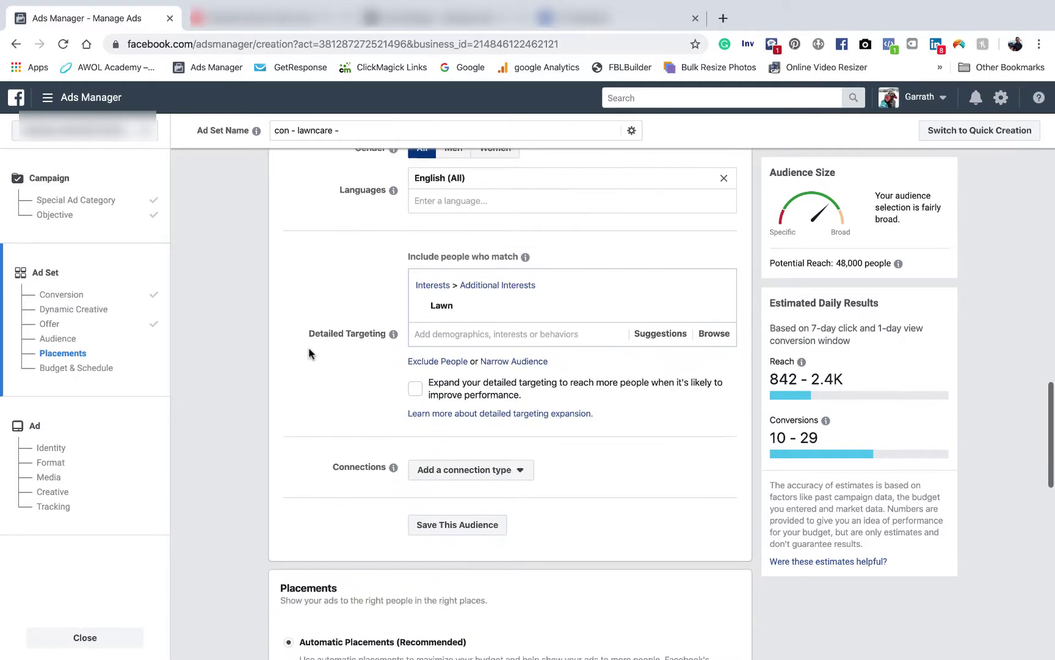
{"action": "left_click", "coordinate": [416, 340]}
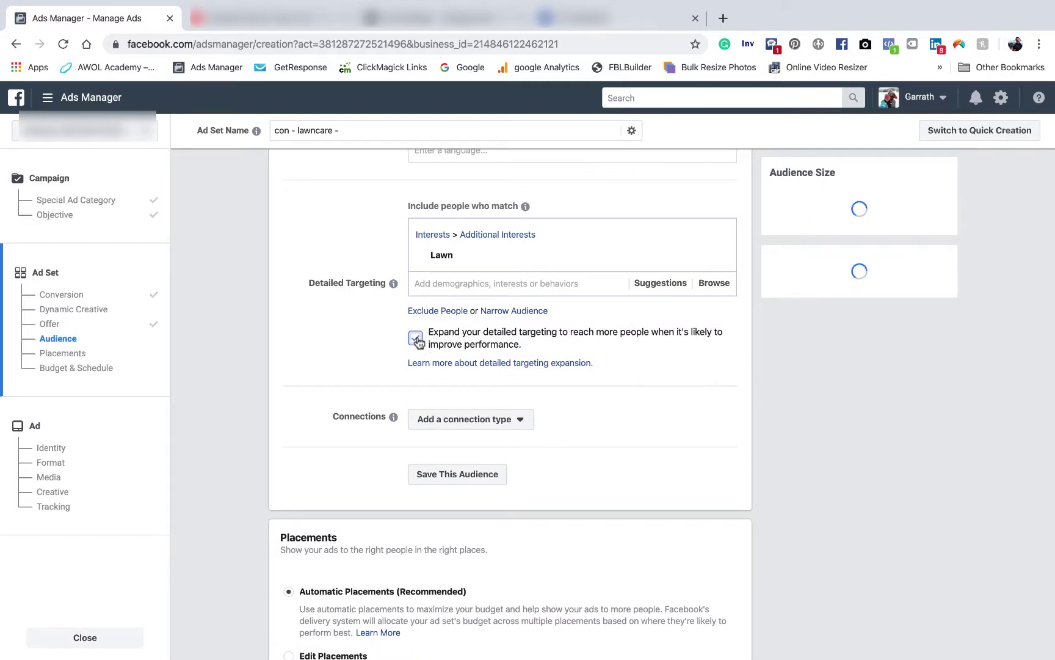
{"action": "left_click", "coordinate": [416, 340]}
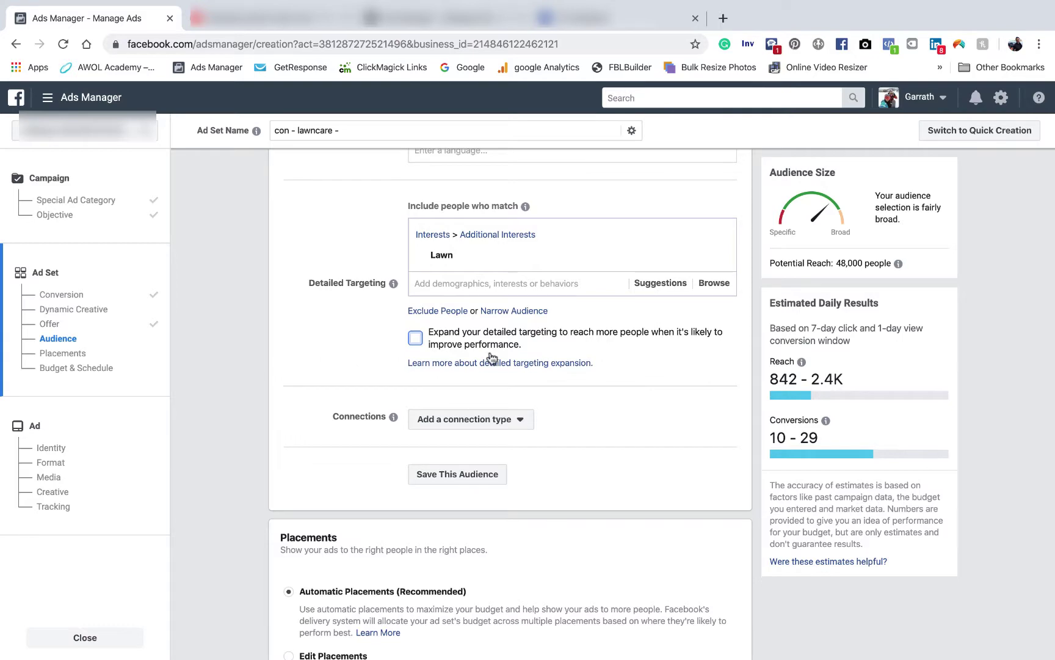
{"action": "left_click", "coordinate": [416, 337]}
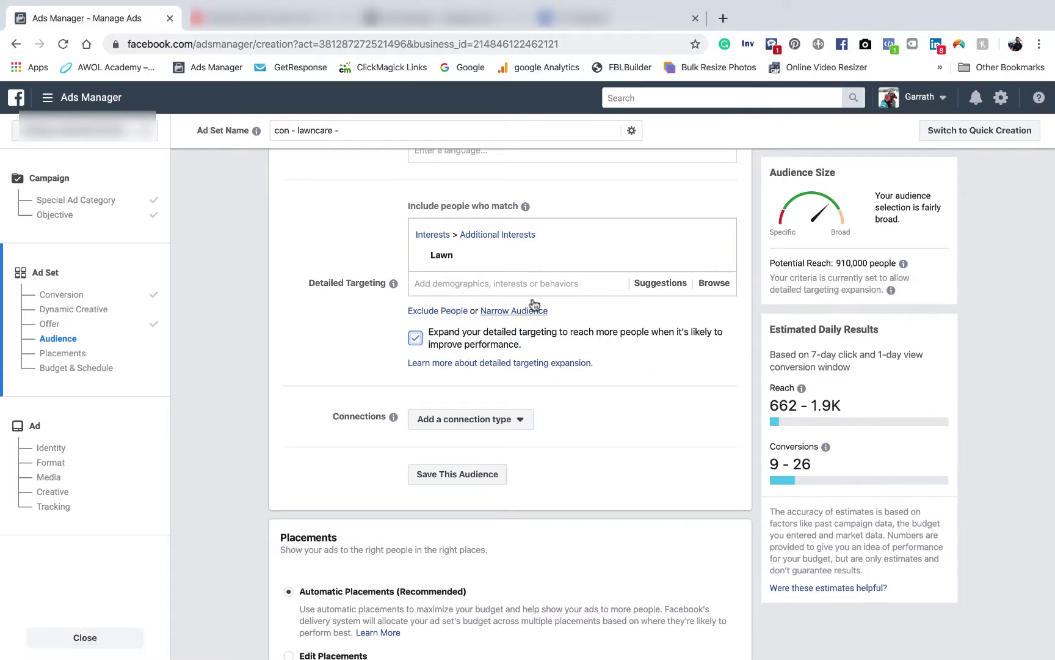
{"action": "left_click", "coordinate": [416, 340]}
Switch the ad set from automatic to manually edited placements and review the available platforms and feeds
{"action": "scroll", "coordinate": [417, 342], "scroll_direction": "down", "scroll_amount": 5}
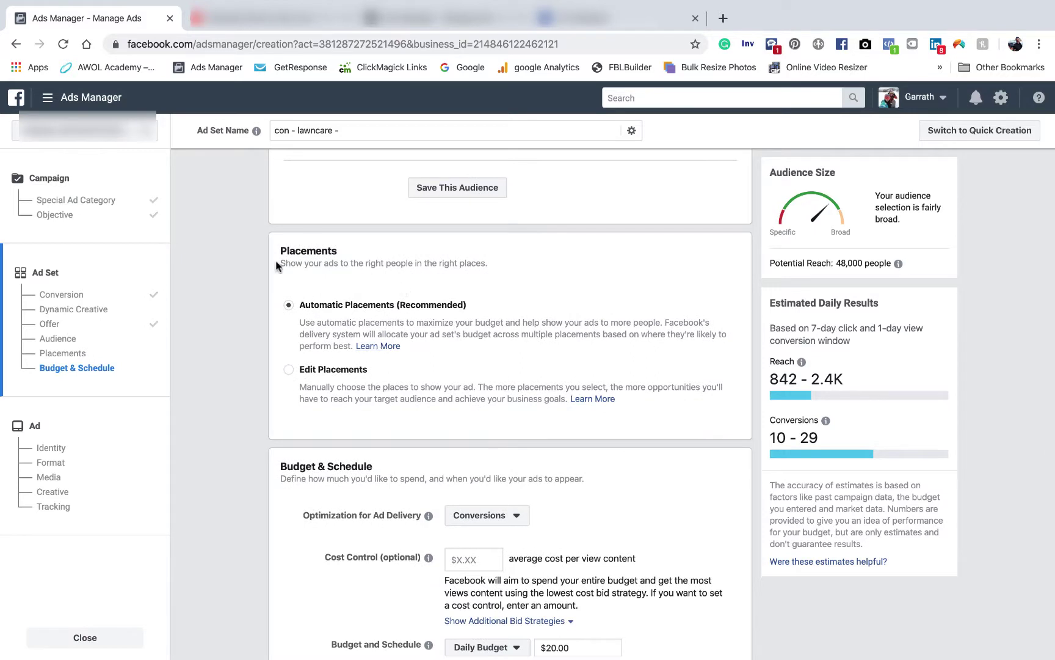
{"action": "left_click", "coordinate": [289, 369]}
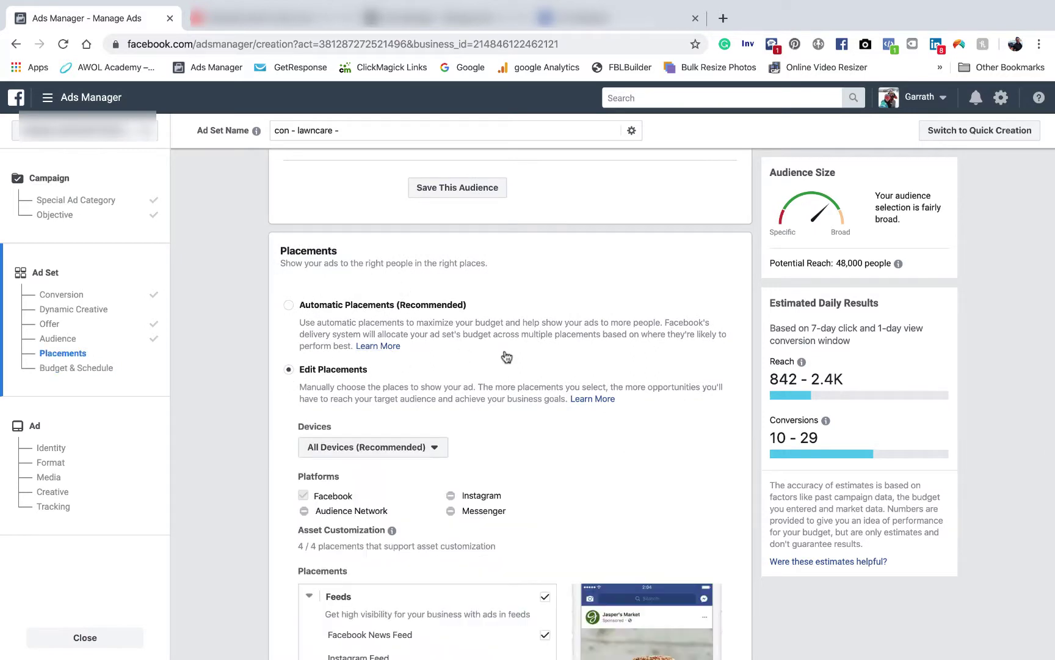
{"action": "scroll", "coordinate": [504, 355], "scroll_direction": "down", "scroll_amount": 3}
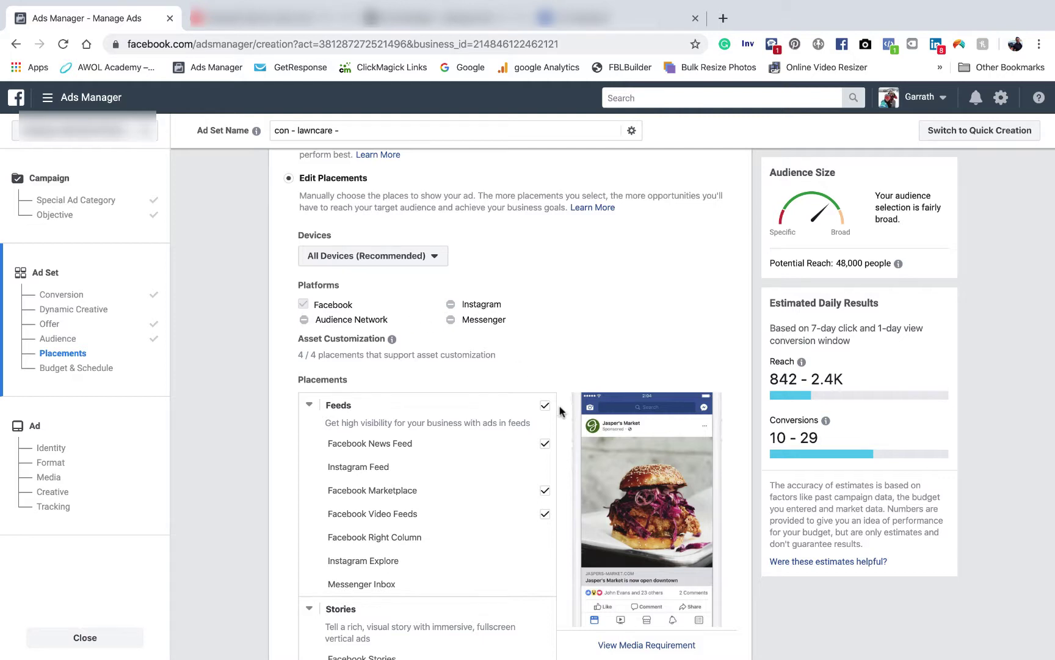
{"action": "scroll", "coordinate": [561, 412], "scroll_direction": "down", "scroll_amount": 2}
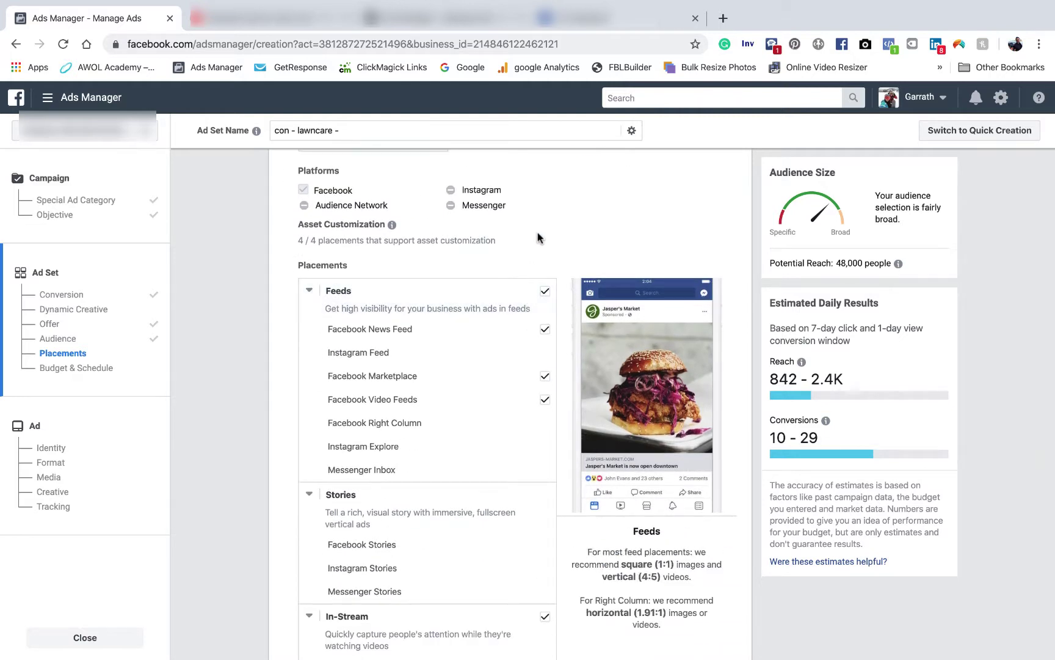
{"action": "scroll", "coordinate": [537, 235], "scroll_direction": "up", "scroll_amount": 1}
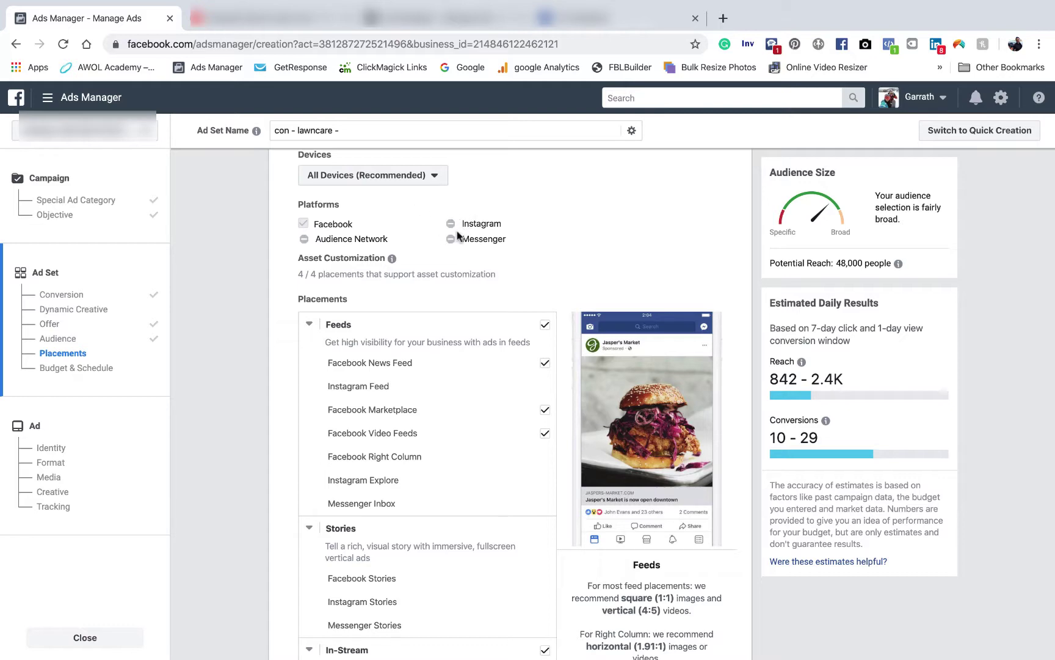
{"action": "scroll", "coordinate": [547, 236], "scroll_direction": "down", "scroll_amount": 2}
Set the ad set's daily budget to $5.00
{"action": "scroll", "coordinate": [547, 234], "scroll_direction": "down", "scroll_amount": 12}
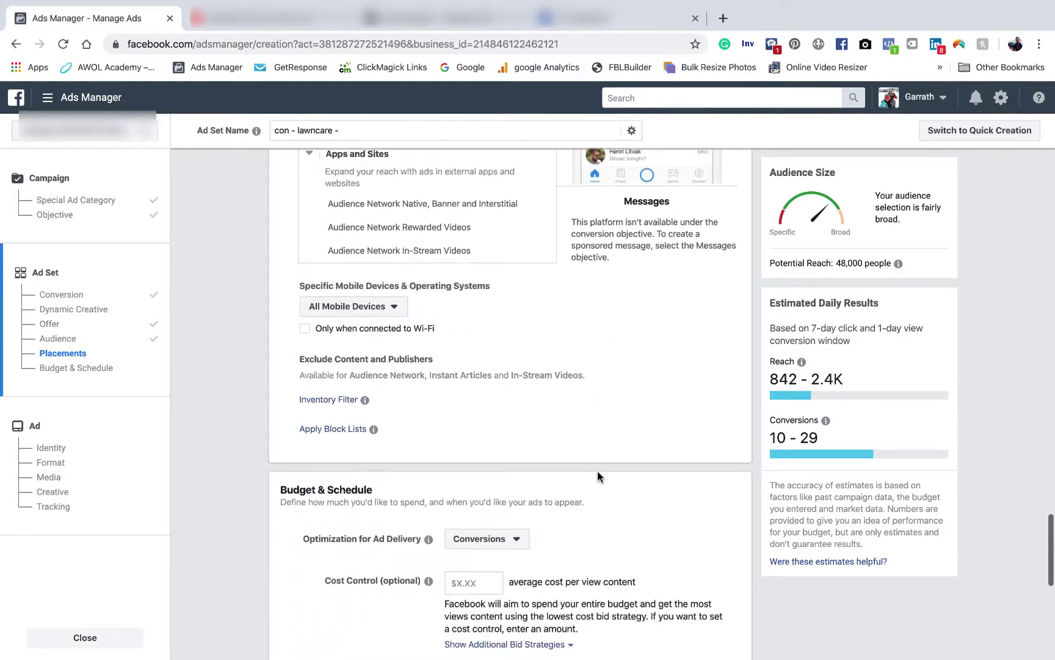
{"action": "scroll", "coordinate": [598, 476], "scroll_direction": "down", "scroll_amount": 6}
{"action": "left_click", "coordinate": [554, 399]}
{"action": "key", "text": "BackSpace"}
{"action": "key", "text": "BackSpace"}
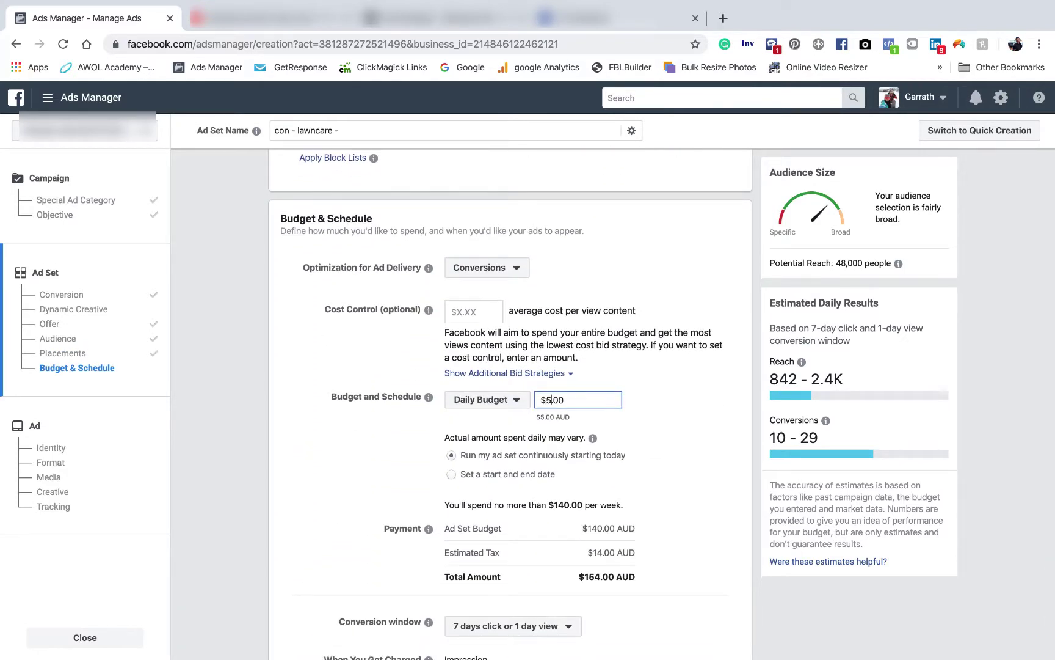
{"action": "left_click", "coordinate": [376, 453]}
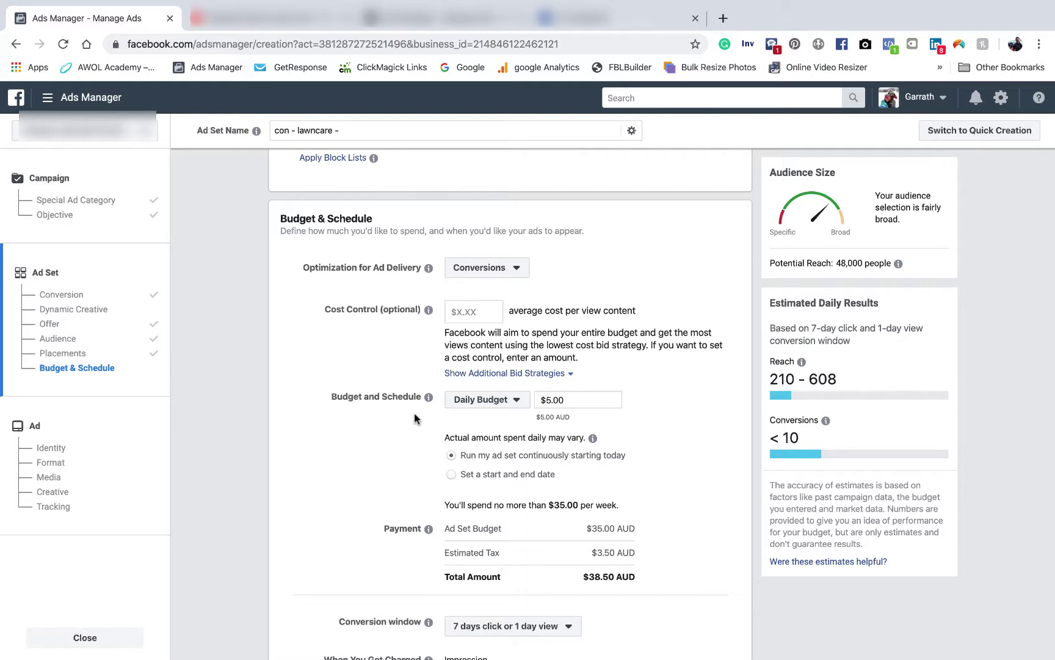
Extend the ad set name with "30/65 - no interests" and remove the Lawn interest from detailed targeting
{"action": "scroll", "coordinate": [414, 420], "scroll_direction": "down", "scroll_amount": 2}
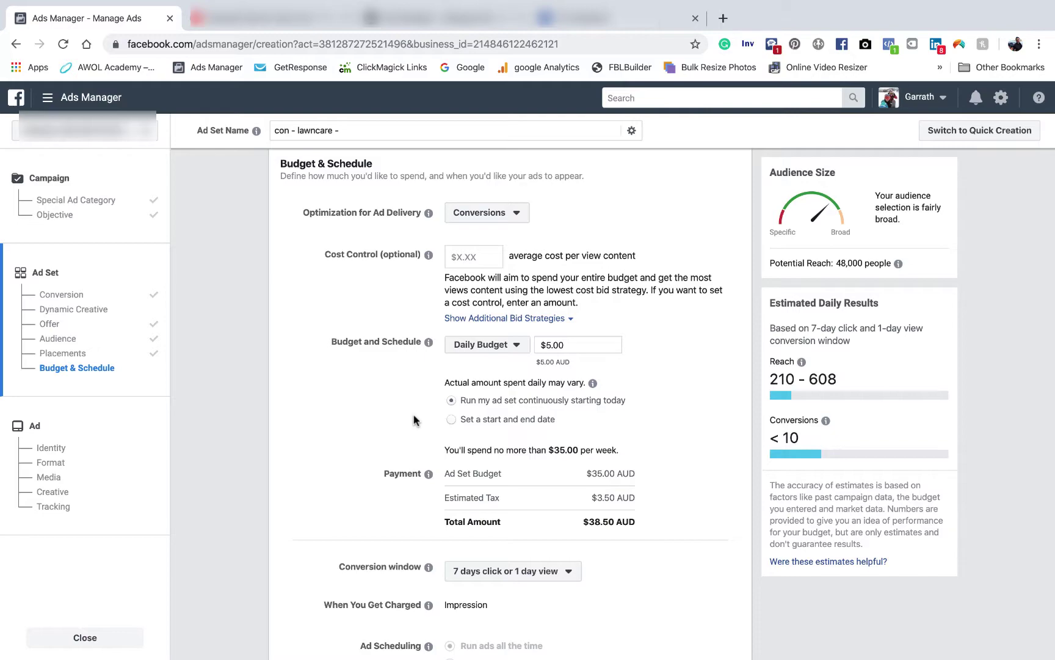
{"action": "scroll", "coordinate": [400, 365], "scroll_direction": "up", "scroll_amount": 20}
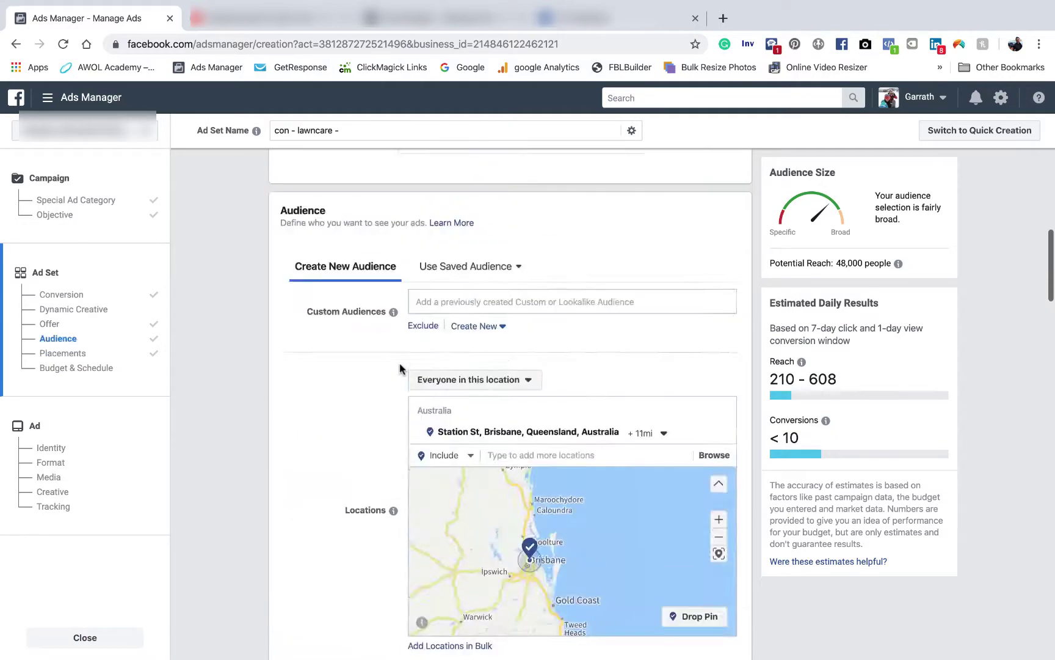
{"action": "scroll", "coordinate": [400, 367], "scroll_direction": "down", "scroll_amount": 10}
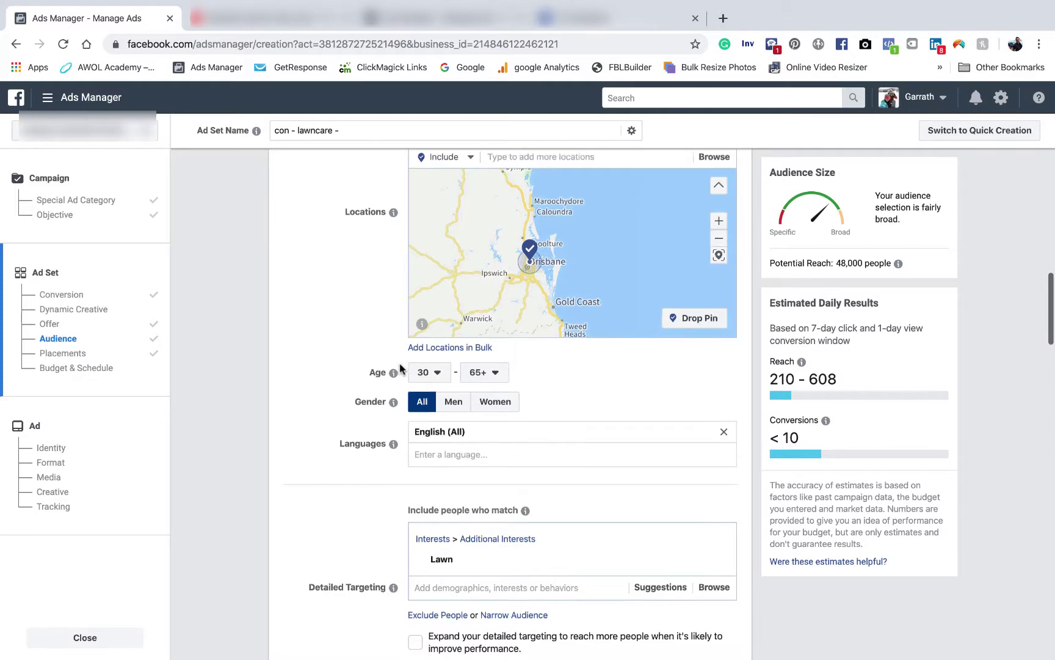
{"action": "left_click", "coordinate": [353, 130]}
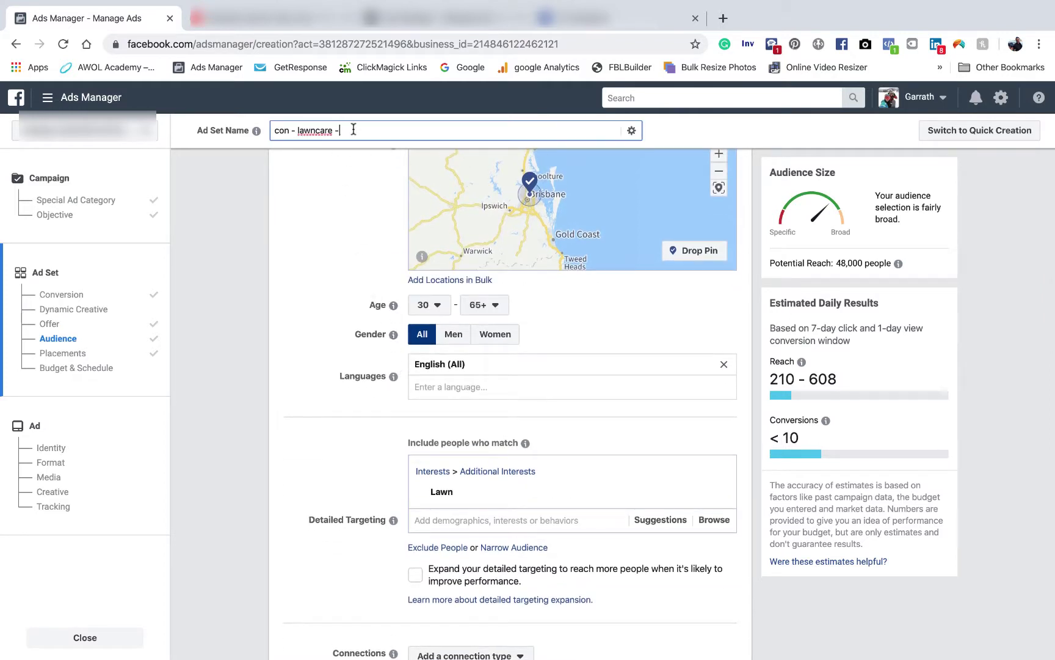
{"action": "type", "text": "30/65 - no interests"}
{"action": "scroll", "coordinate": [370, 228], "scroll_direction": "down", "scroll_amount": 3}
{"action": "left_click", "coordinate": [714, 382]}
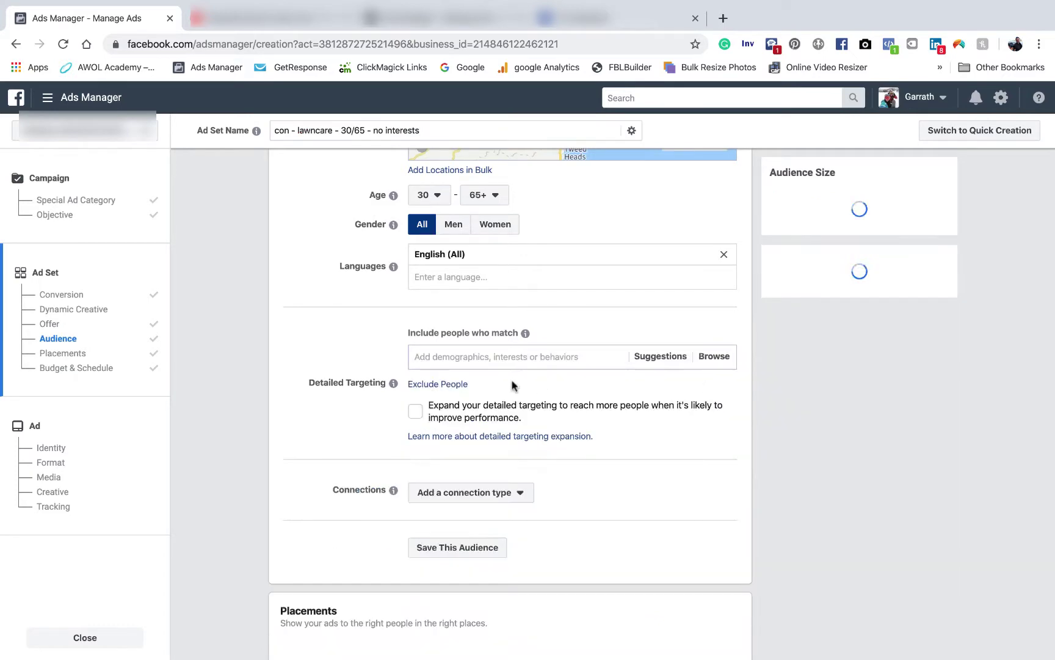
Reduce the targeting radius around the Station St location to 4 mi
{"action": "scroll", "coordinate": [614, 353], "scroll_direction": "up", "scroll_amount": 5}
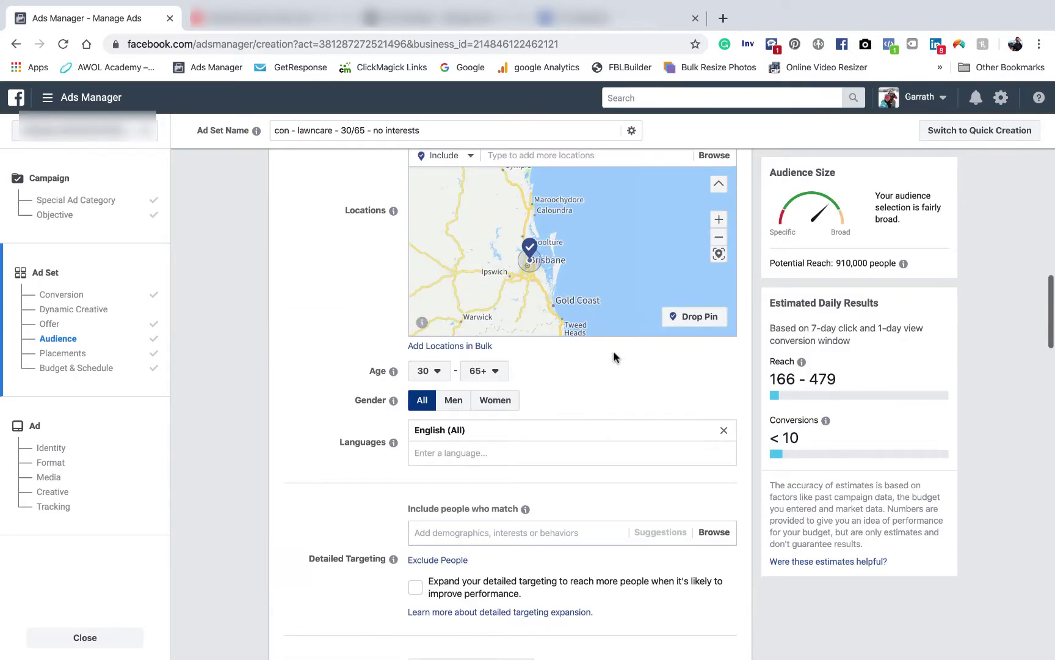
{"action": "left_click", "coordinate": [665, 191]}
{"action": "left_click_drag", "start_coordinate": [633, 232], "coordinate": [638, 235]}
{"action": "left_click", "coordinate": [580, 186]}
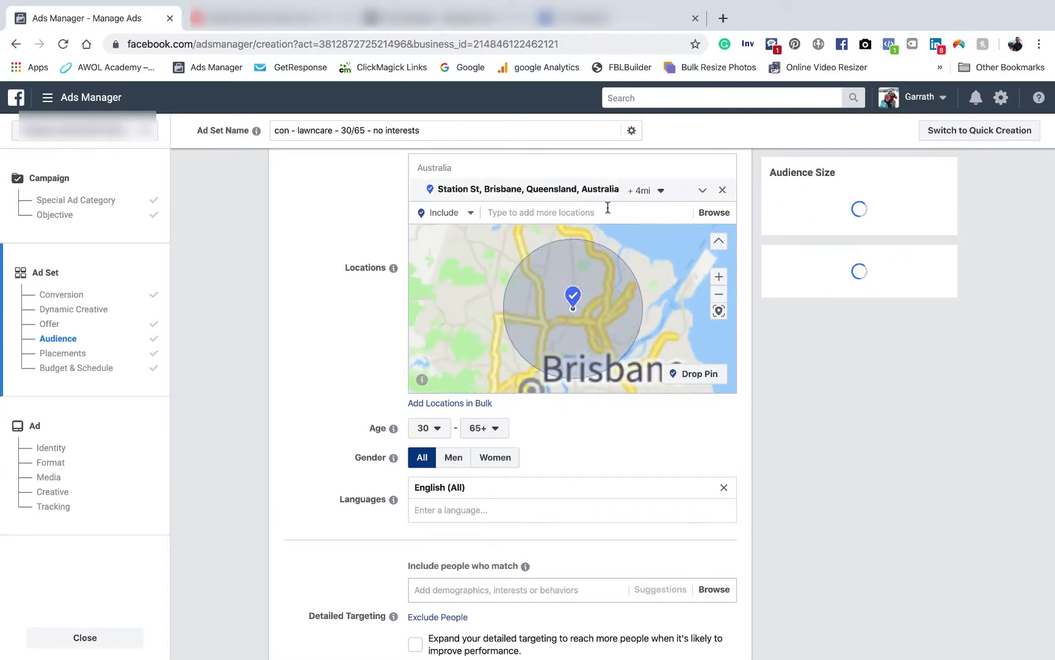
{"action": "left_click", "coordinate": [660, 194]}
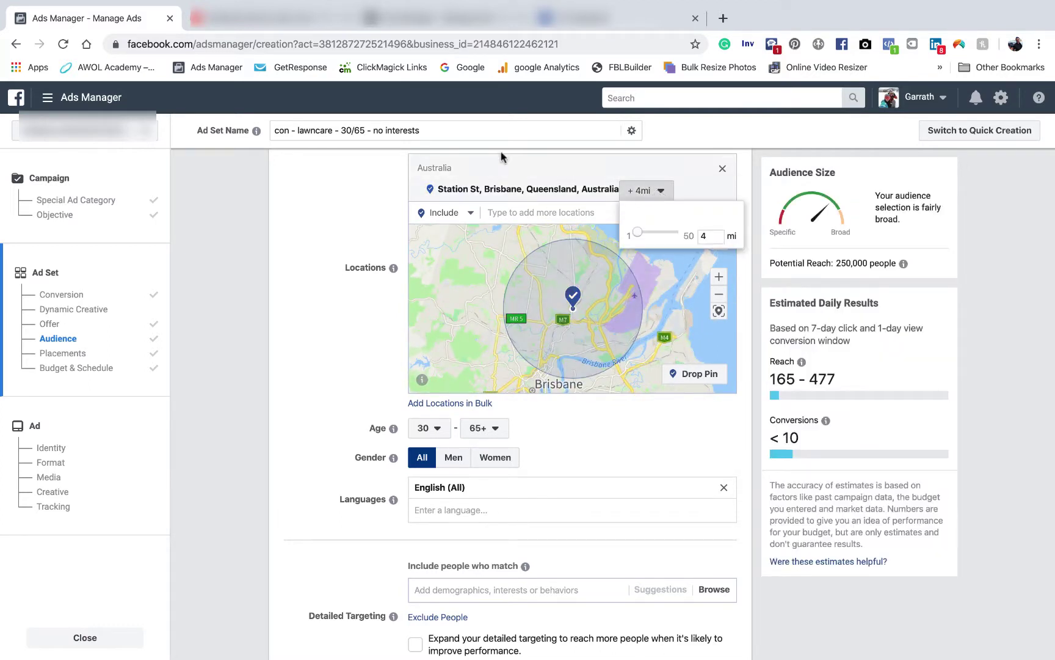
Append "- 4miles" to the ad set name
{"action": "left_click", "coordinate": [464, 130]}
{"action": "type", "text": "- "}
{"action": "type", "text": "4mils"}
{"action": "key", "text": "BackSpace"}
{"action": "key", "text": "BackSpace"}
{"action": "type", "text": "les"}
Search detailed targeting for the Lawn interest and add it back to the audience
{"action": "scroll", "coordinate": [294, 375], "scroll_direction": "down", "scroll_amount": 1}
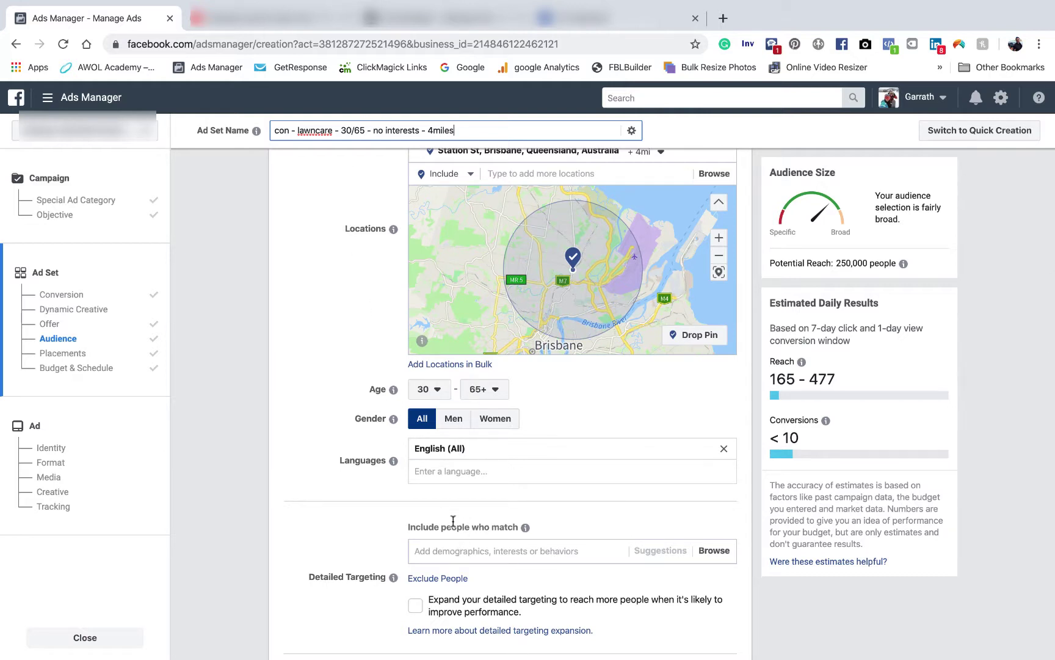
{"action": "left_click", "coordinate": [453, 551]}
{"action": "type", "text": "laen"}
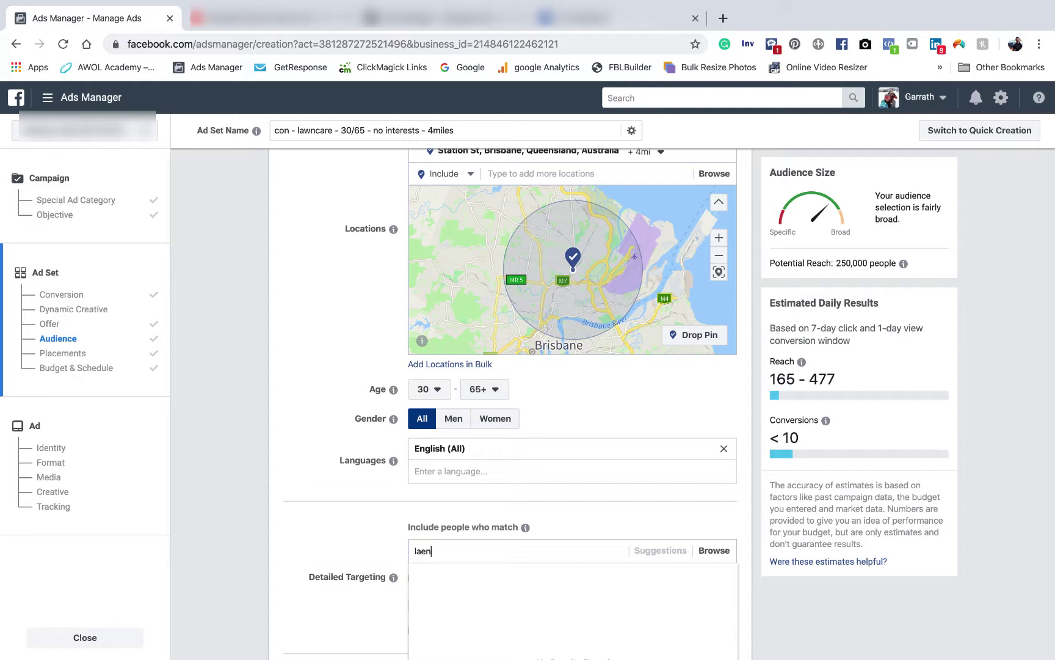
{"action": "key", "text": "BackSpace"}
{"action": "type", "text": "]wn"}
{"action": "key", "text": "BackSpace"}
{"action": "key", "text": "BackSpace"}
{"action": "key", "text": "BackSpace"}
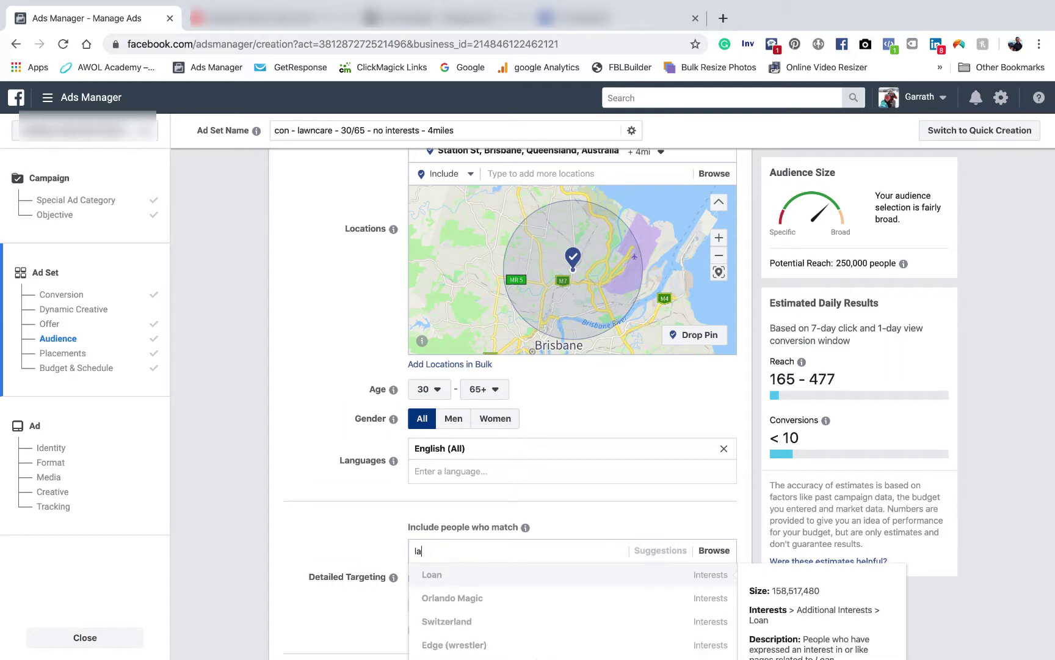
{"action": "left_click", "coordinate": [432, 577]}
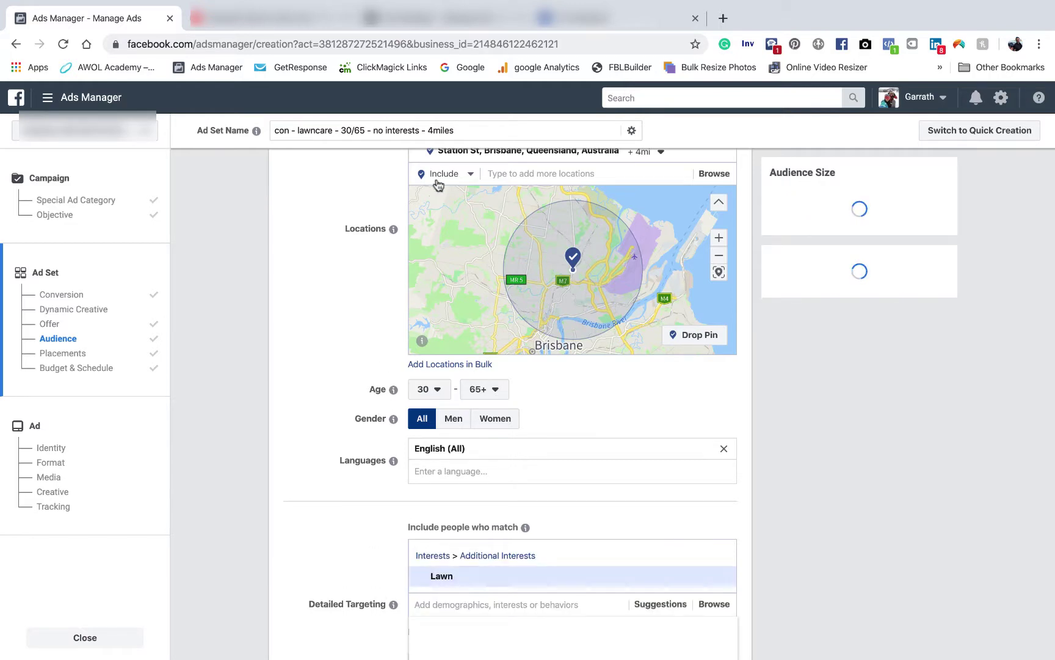
Rename the ad set to "con - lawncare - 30/65 - lawn - 10miles"
{"action": "left_click_drag", "start_coordinate": [421, 128], "coordinate": [375, 131]}
{"action": "type", "text": "lawn"}
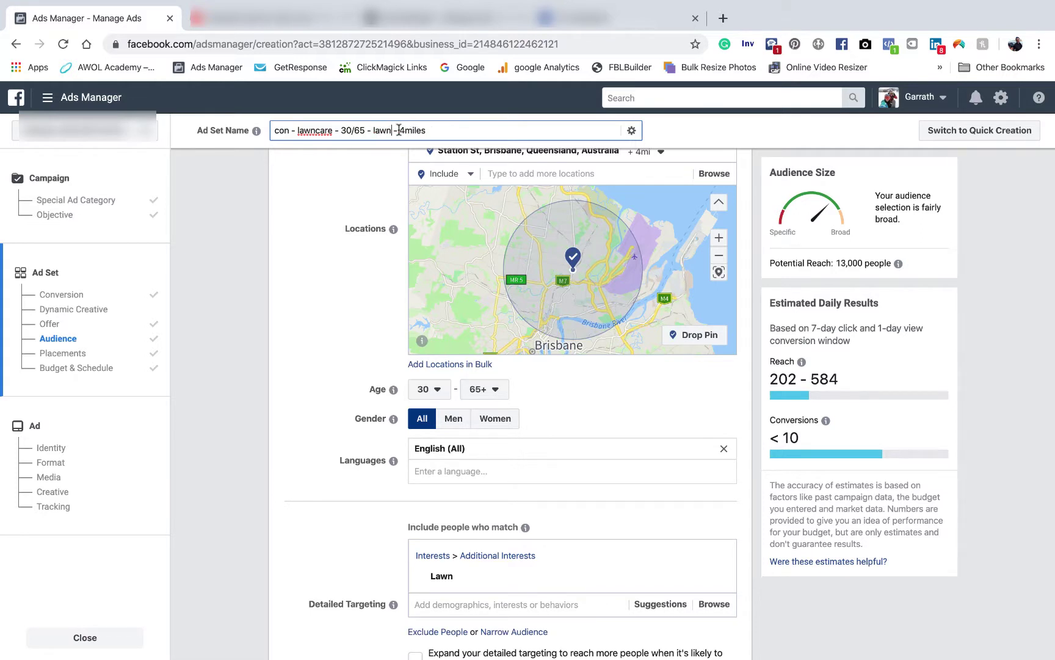
{"action": "left_click", "coordinate": [404, 130]}
{"action": "key", "text": "BackSpace"}
{"action": "type", "text": "10"}
Widen the targeting radius around the Station St location to 10 mi
{"action": "left_click", "coordinate": [646, 152]}
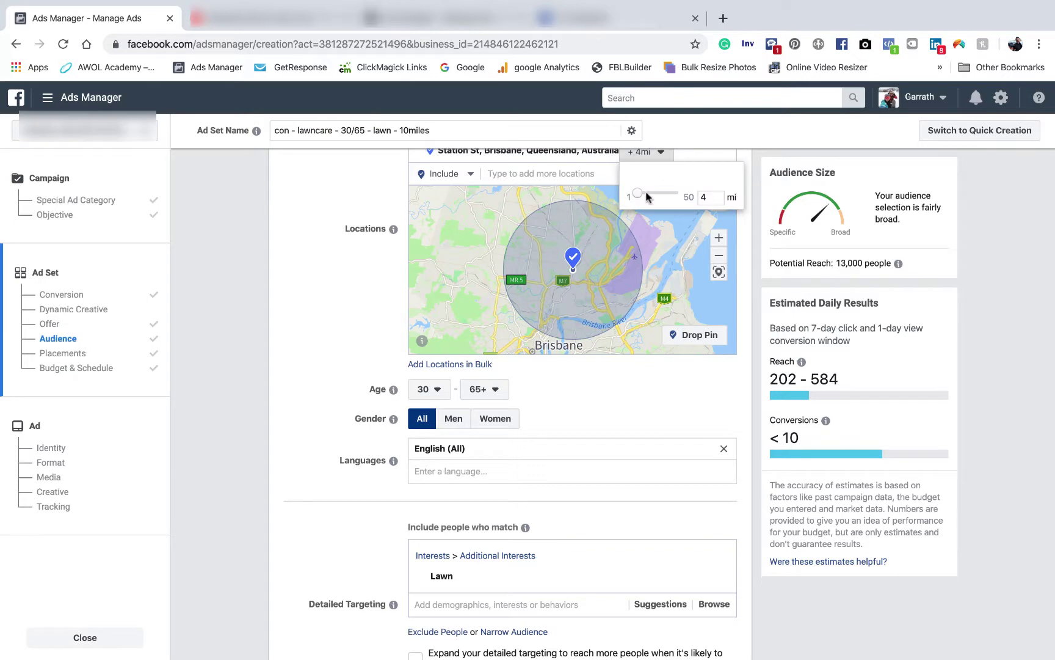
{"action": "left_click_drag", "start_coordinate": [638, 195], "coordinate": [648, 191]}
{"action": "left_click", "coordinate": [384, 308]}
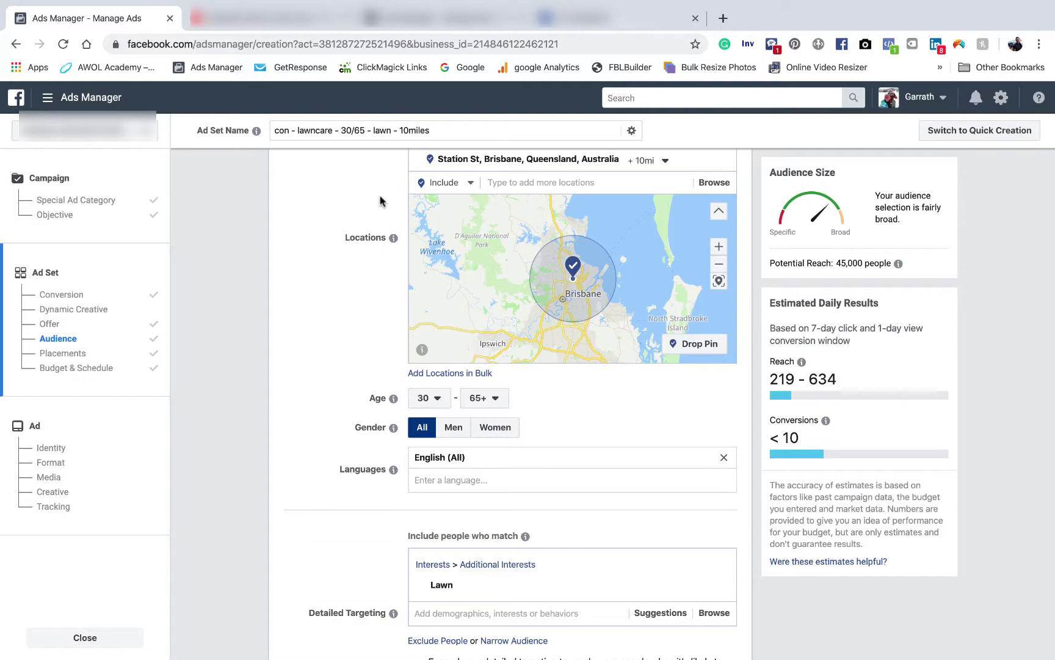
Review the ad set's audience, placement, and budget and schedule settings
{"action": "scroll", "coordinate": [349, 362], "scroll_direction": "down", "scroll_amount": 3}
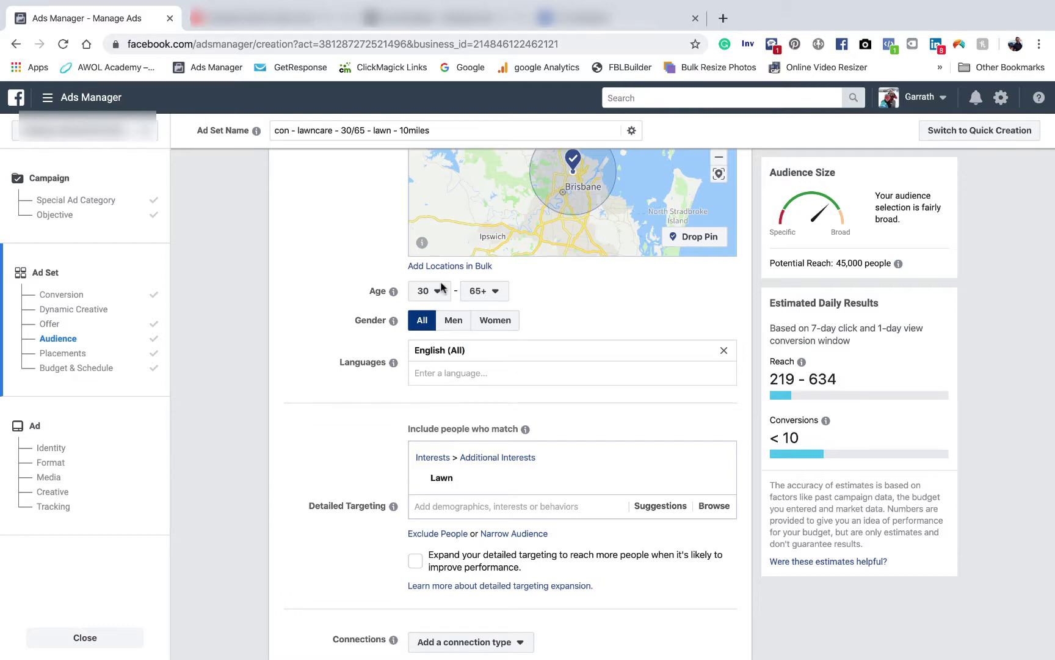
{"action": "scroll", "coordinate": [412, 405], "scroll_direction": "up", "scroll_amount": 2}
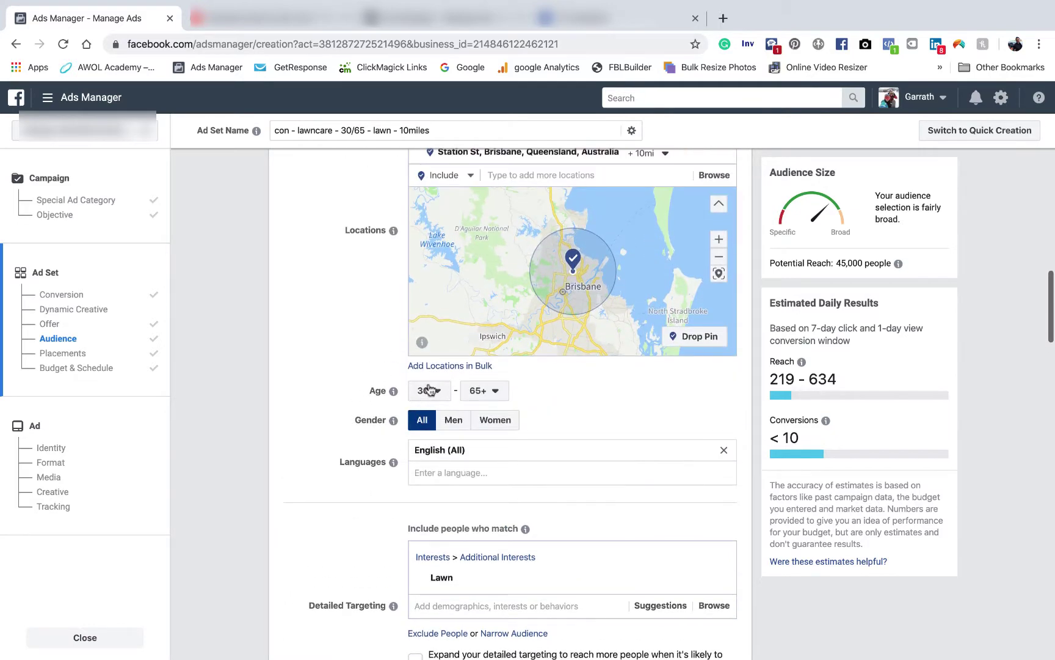
{"action": "scroll", "coordinate": [559, 368], "scroll_direction": "down", "scroll_amount": 3}
{"action": "scroll", "coordinate": [558, 368], "scroll_direction": "down", "scroll_amount": 10}
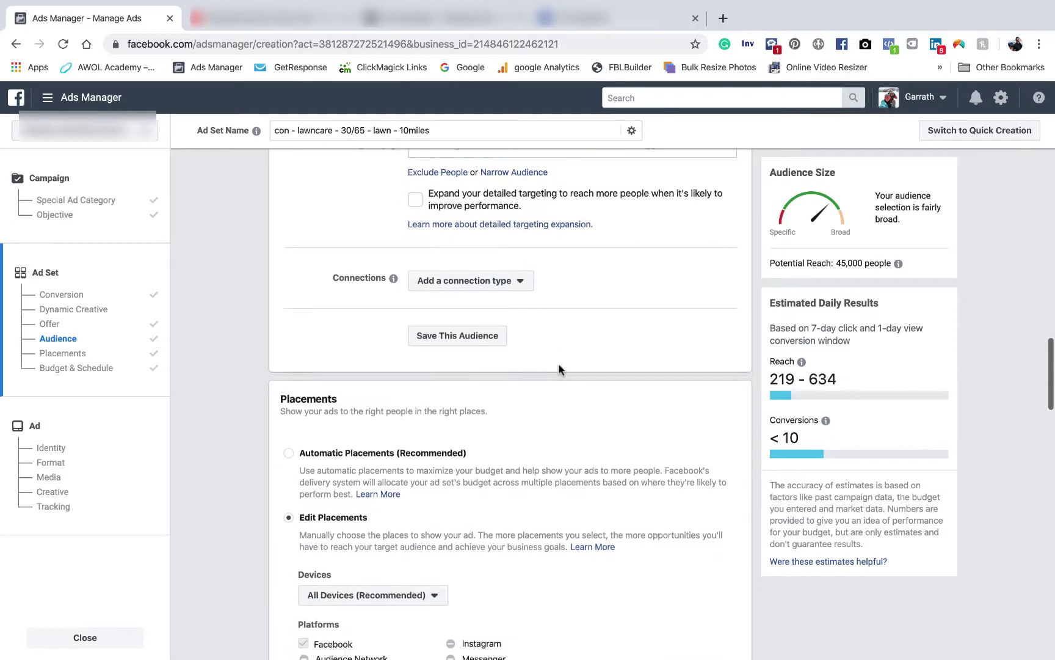
{"action": "scroll", "coordinate": [558, 363], "scroll_direction": "down", "scroll_amount": 10}
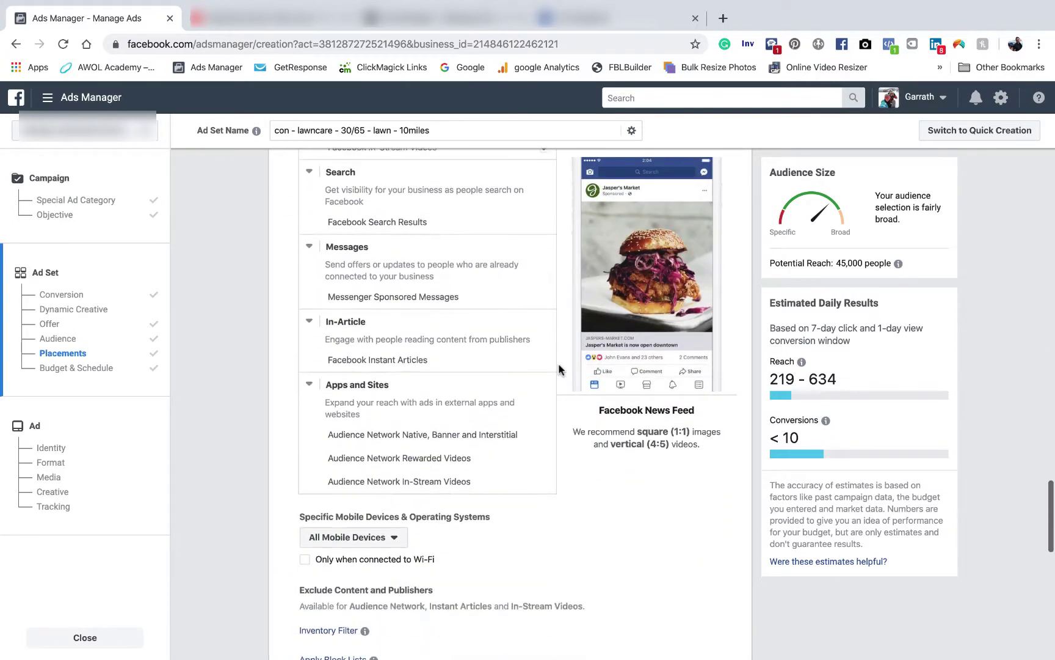
{"action": "scroll", "coordinate": [550, 530], "scroll_direction": "down", "scroll_amount": 3}
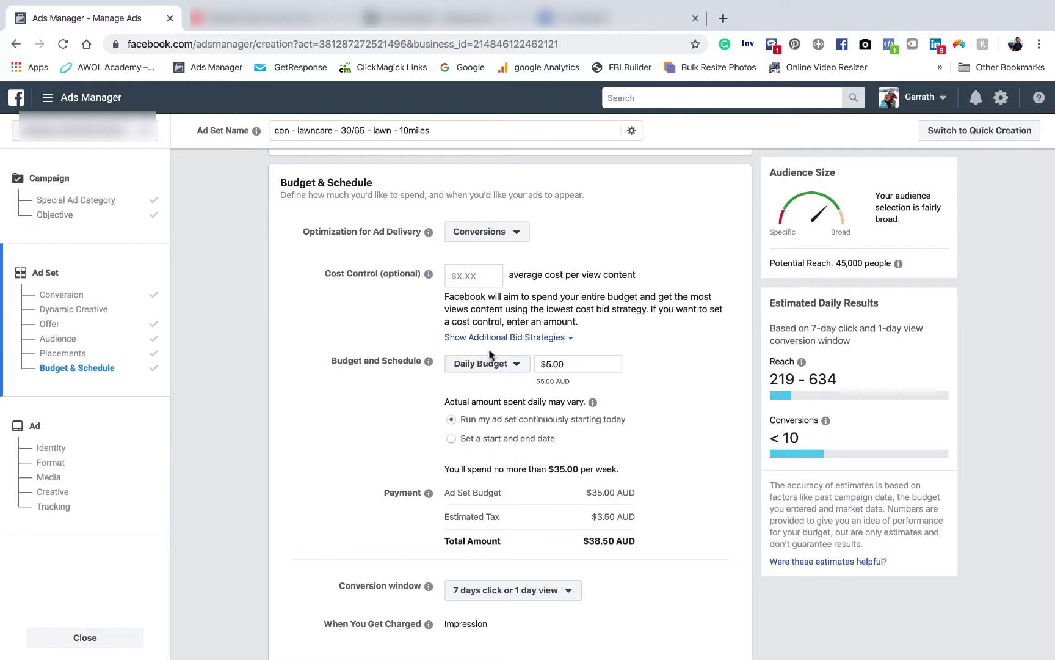
{"action": "scroll", "coordinate": [576, 400], "scroll_direction": "down", "scroll_amount": 2}
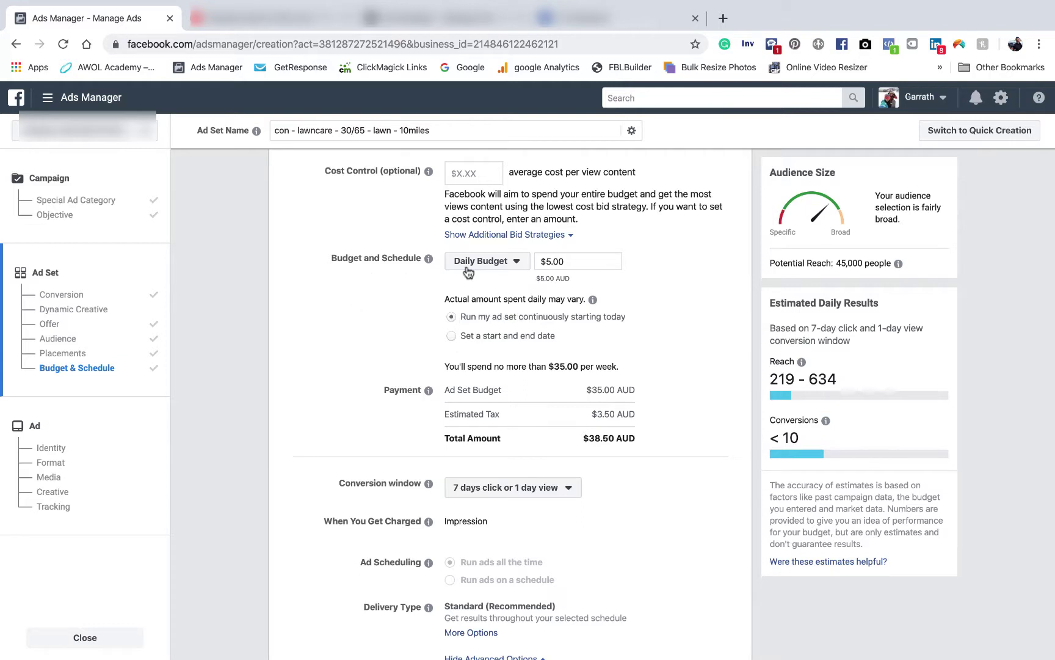
Set the ad set's conversion window to 1 day click or view and continue to the ad setup
{"action": "mouse_move", "coordinate": [429, 258]}
{"action": "scroll", "coordinate": [415, 358], "scroll_direction": "down", "scroll_amount": 2}
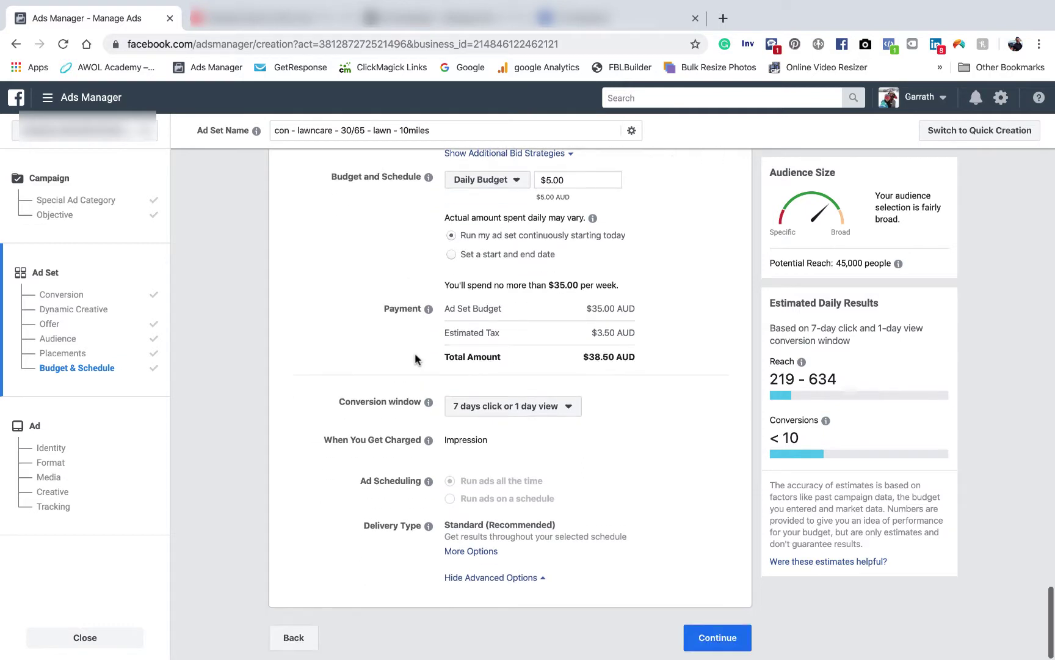
{"action": "left_click", "coordinate": [531, 408]}
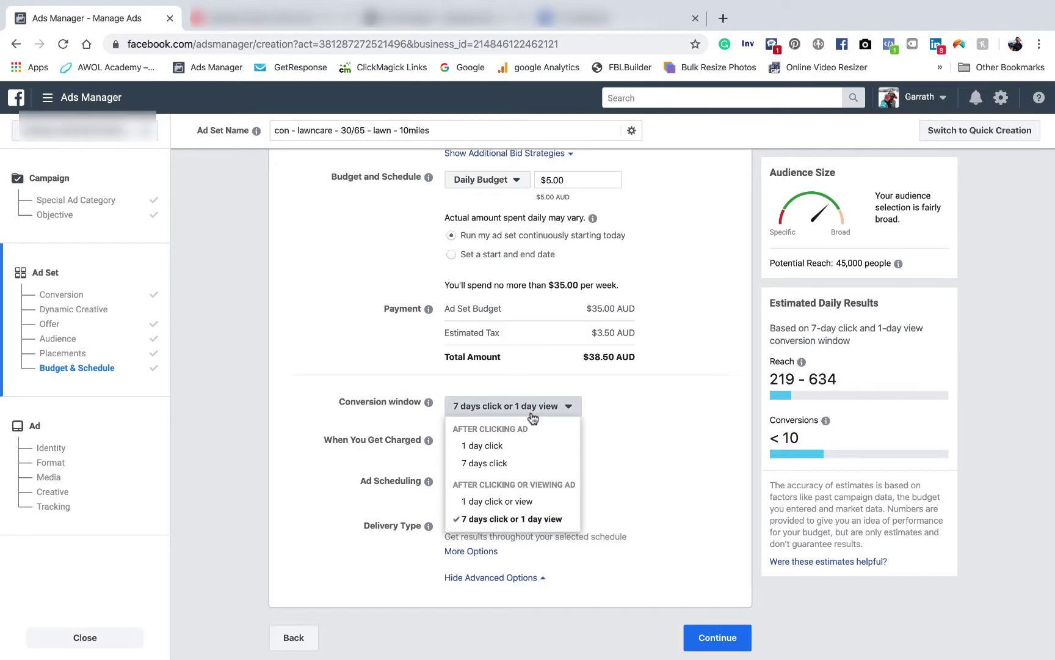
{"action": "left_click", "coordinate": [503, 502]}
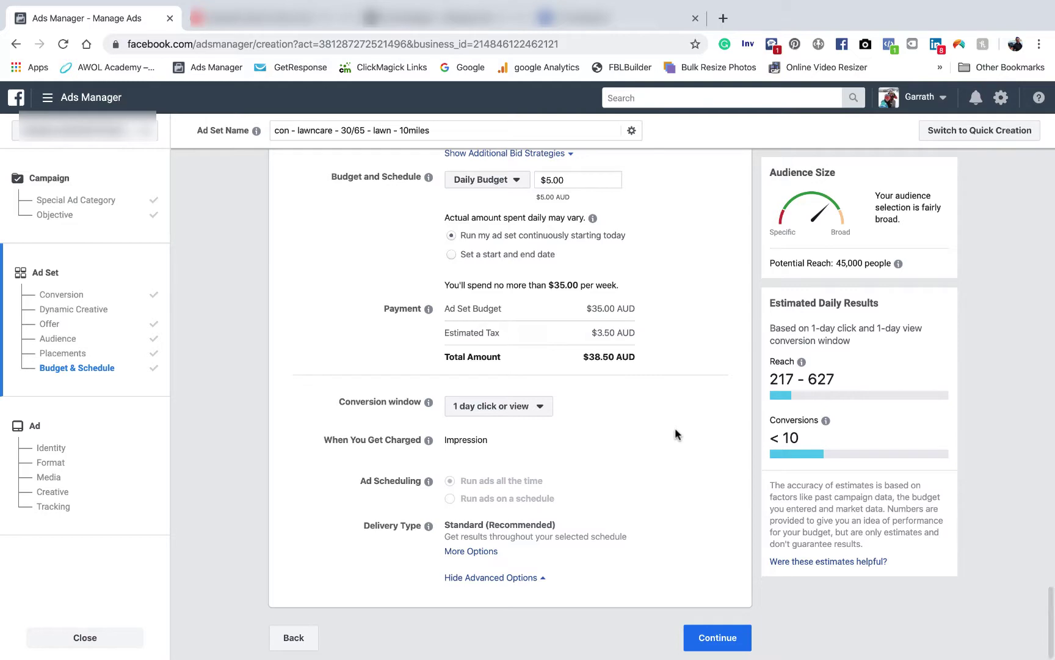
{"action": "left_click", "coordinate": [713, 639]}
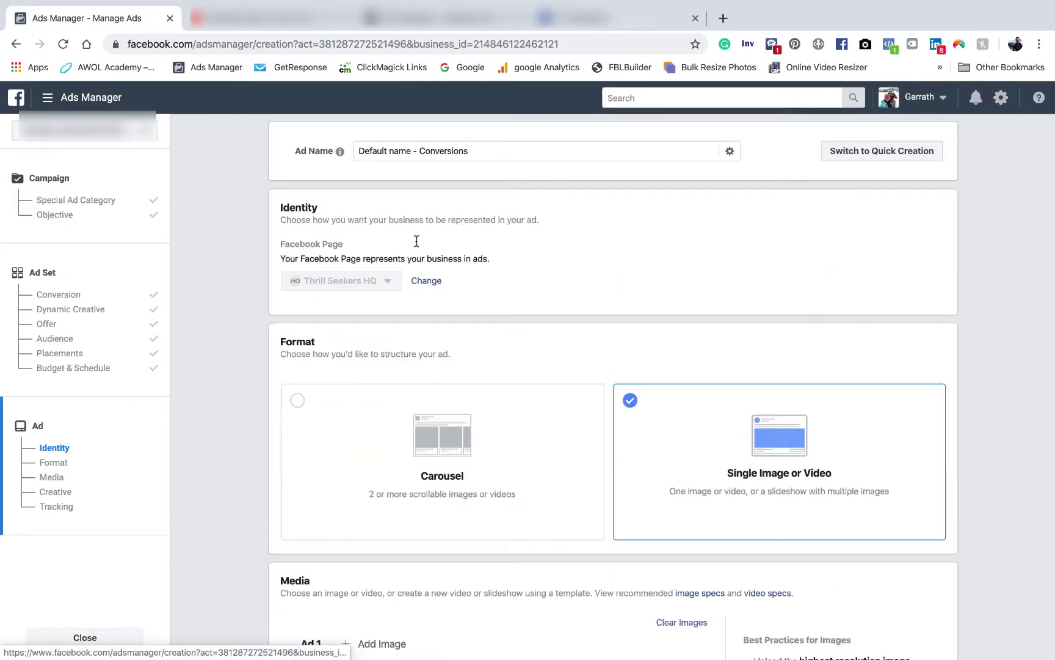
Rename the ad to "con - lawn - no interst - 36/65 - 2miles"
{"action": "mouse_move", "coordinate": [476, 148]}
{"action": "left_mouse_down"}
{"action": "mouse_move", "coordinate": [358, 147]}
{"action": "mouse_move", "coordinate": [469, 148]}
{"action": "left_mouse_up"}
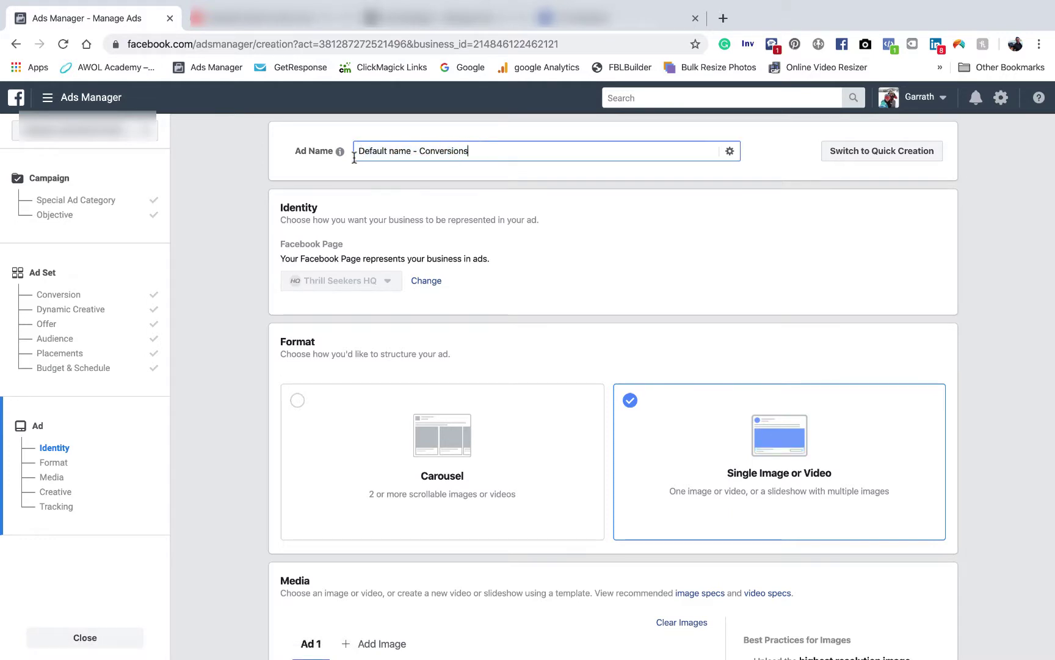
{"action": "triple_click", "coordinate": [357, 158]}
{"action": "type", "text": "con - lawn"}
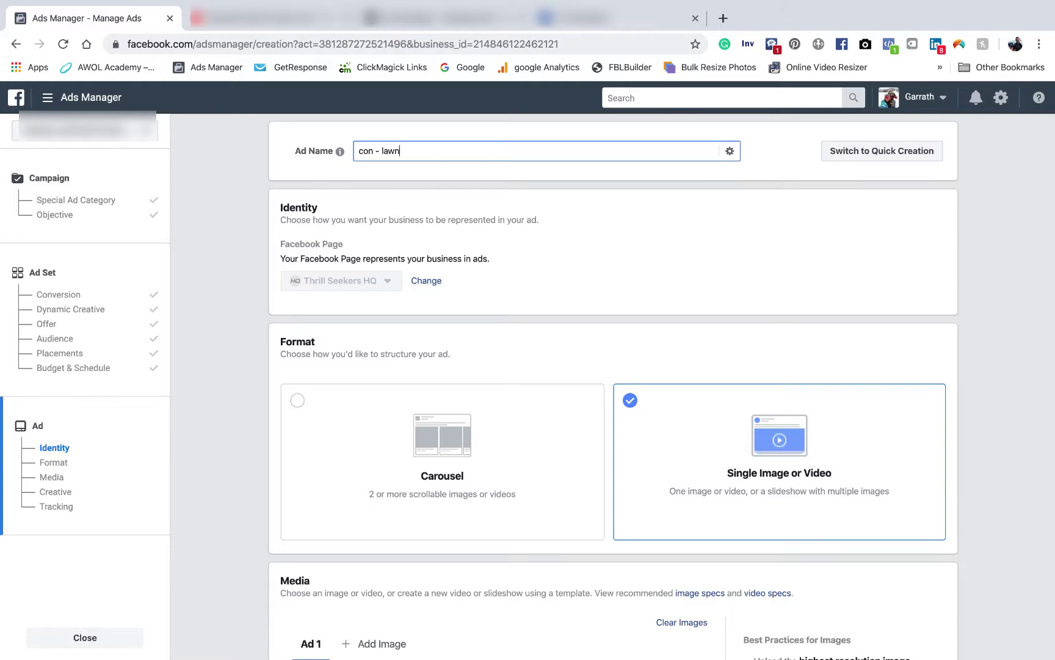
{"action": "type", "text": " - no interst - 36/65"}
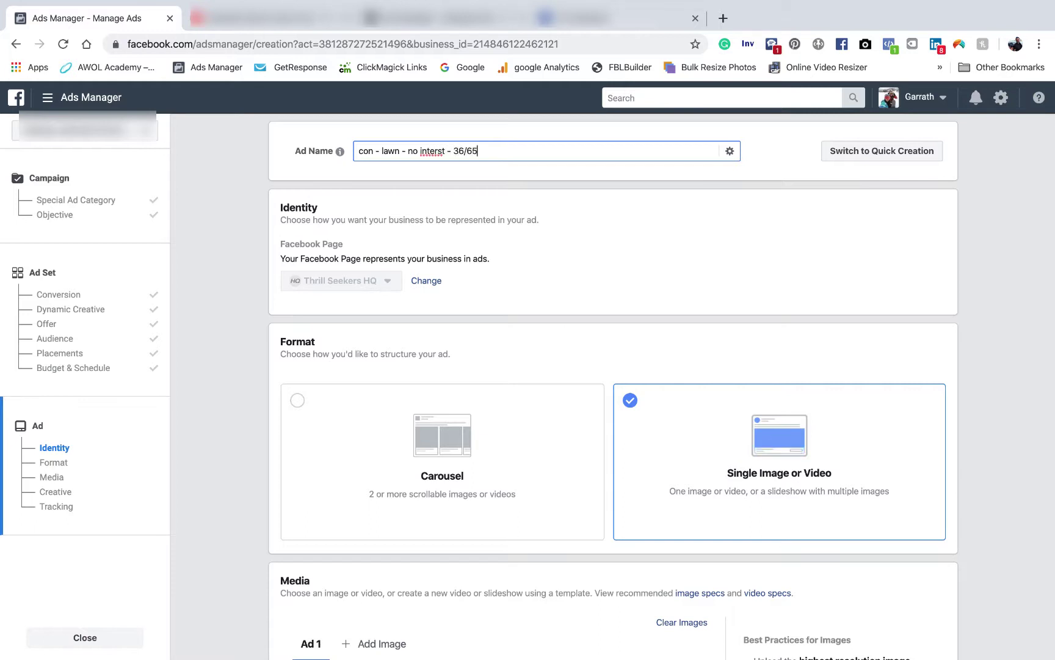
{"action": "type", "text": " - 2miles"}
Examine the ad's format choices, Carousel and Single Image or Video, and its current media
{"action": "scroll", "coordinate": [565, 264], "scroll_direction": "down", "scroll_amount": 4}
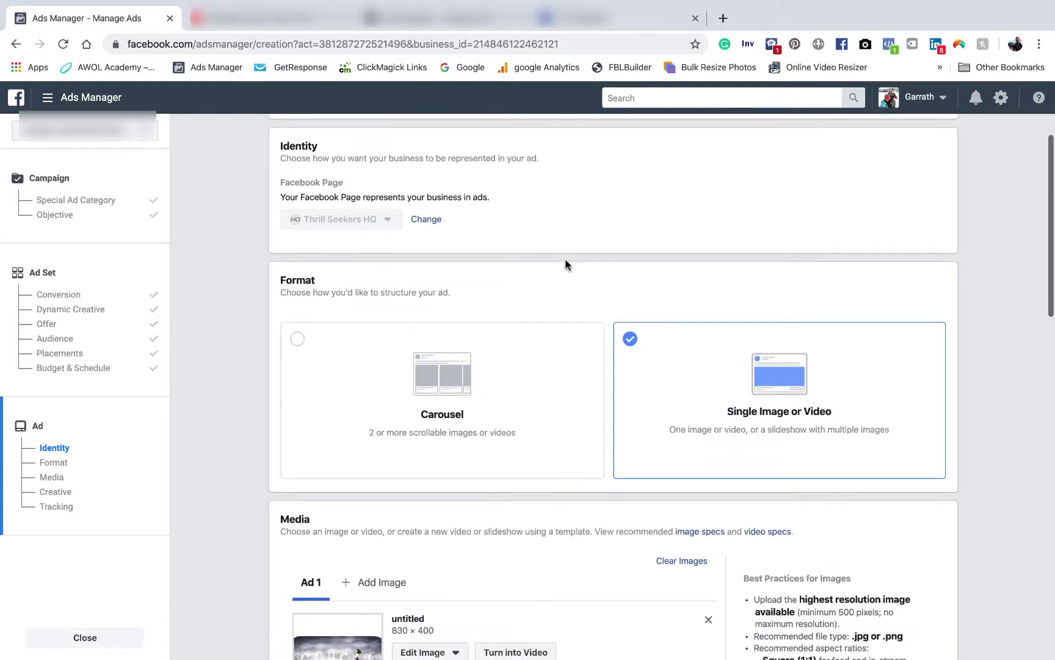
{"action": "scroll", "coordinate": [565, 264], "scroll_direction": "up", "scroll_amount": 3}
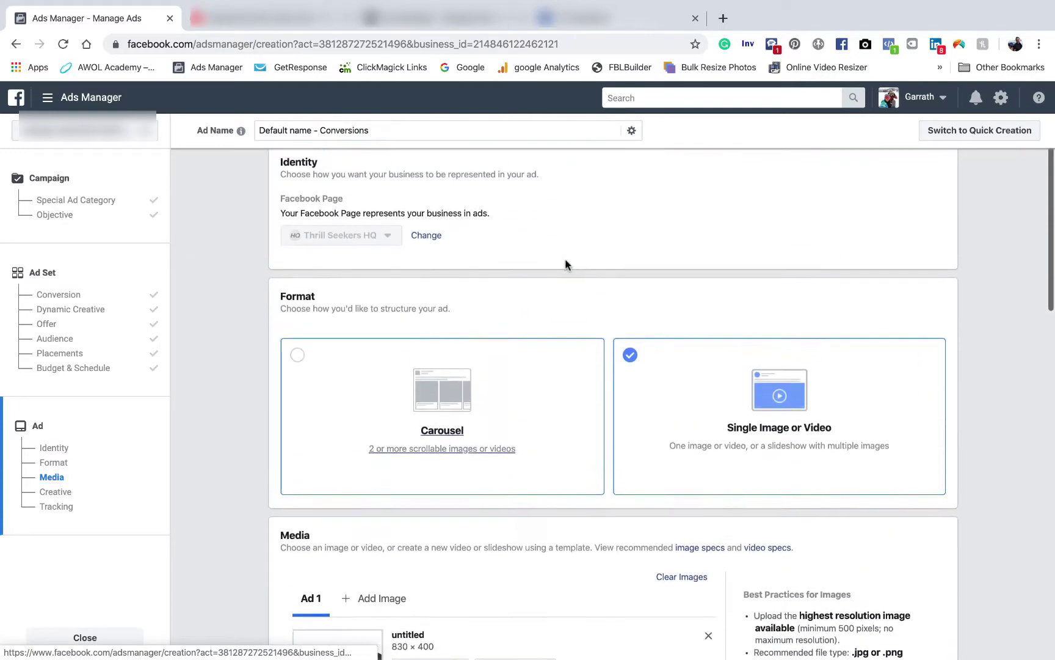
{"action": "scroll", "coordinate": [565, 264], "scroll_direction": "down", "scroll_amount": 4}
{"action": "scroll", "coordinate": [565, 264], "scroll_direction": "up", "scroll_amount": 3}
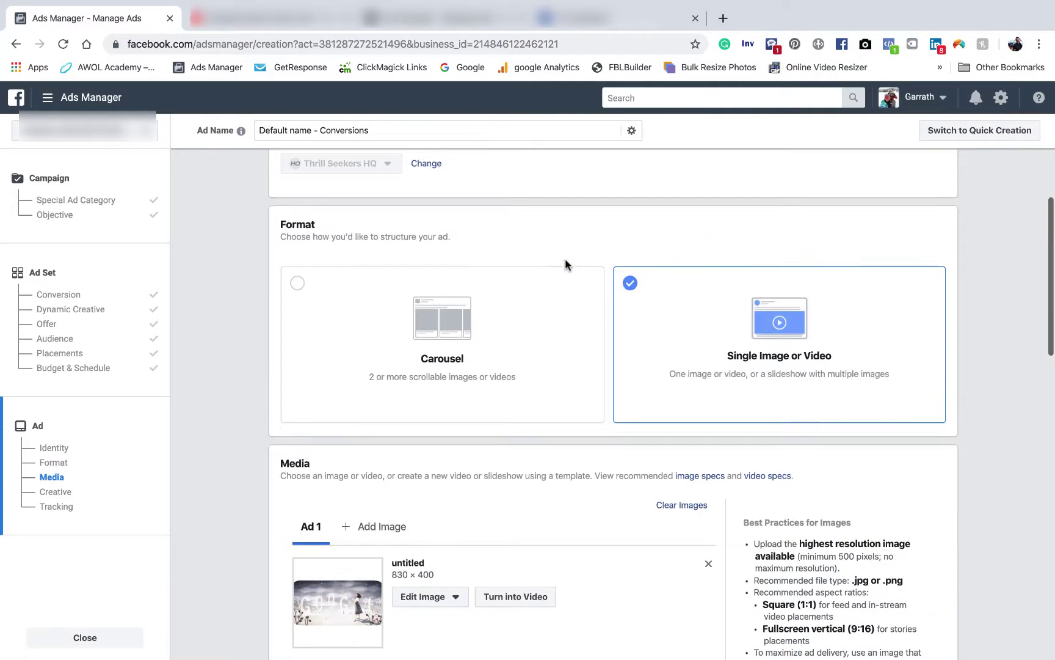
{"action": "scroll", "coordinate": [477, 275], "scroll_direction": "down", "scroll_amount": 5}
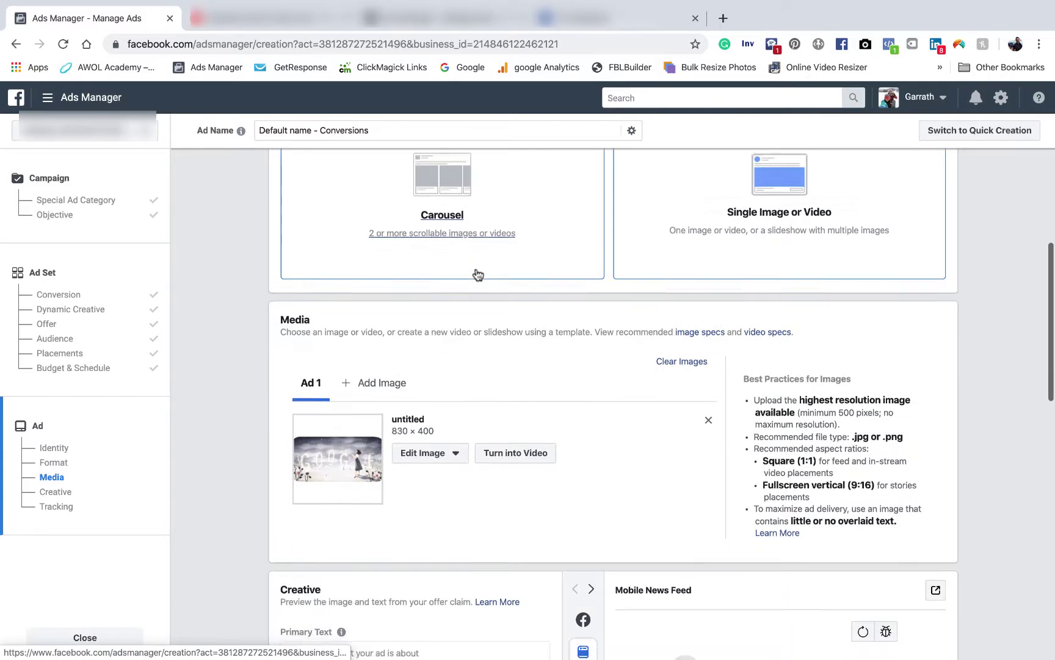
{"action": "scroll", "coordinate": [478, 275], "scroll_direction": "up", "scroll_amount": 2}
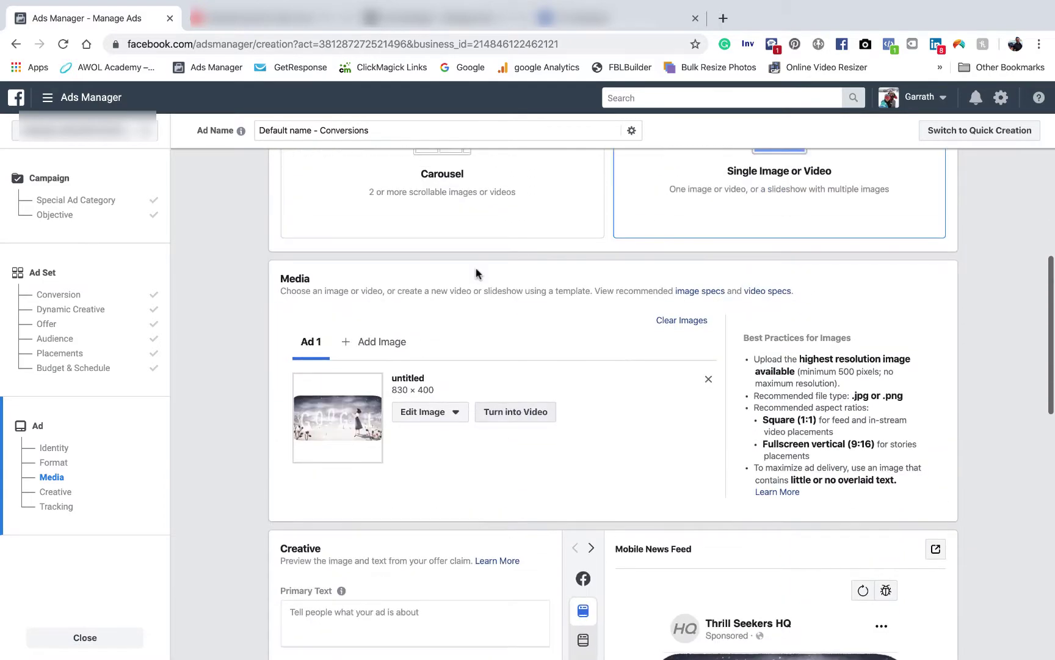
{"action": "scroll", "coordinate": [478, 273], "scroll_direction": "up", "scroll_amount": 2}
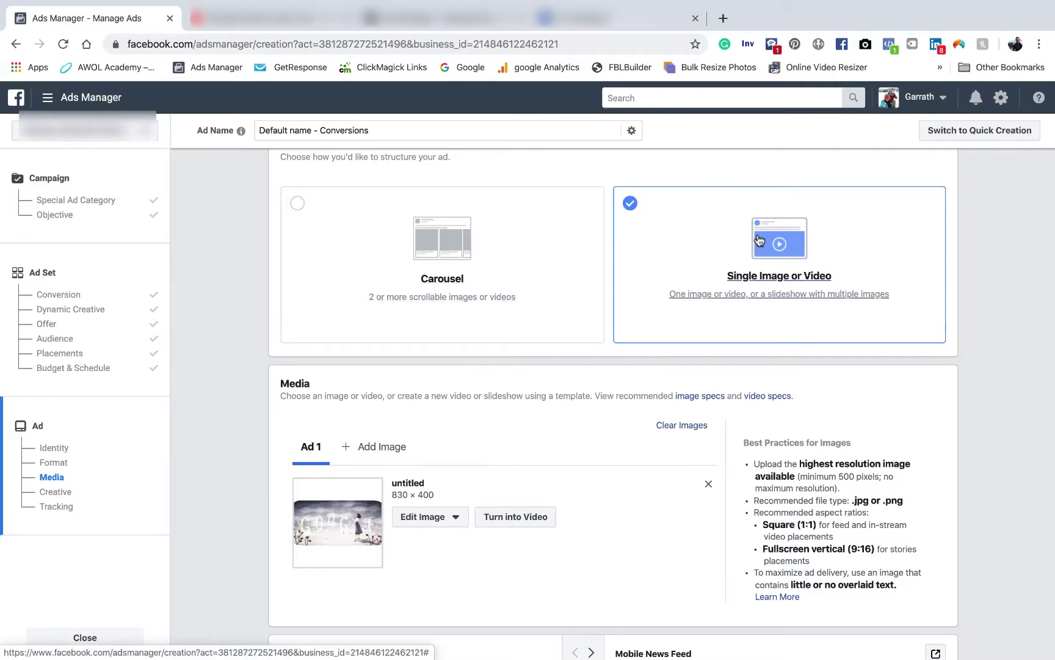
{"action": "scroll", "coordinate": [757, 239], "scroll_direction": "down", "scroll_amount": 1}
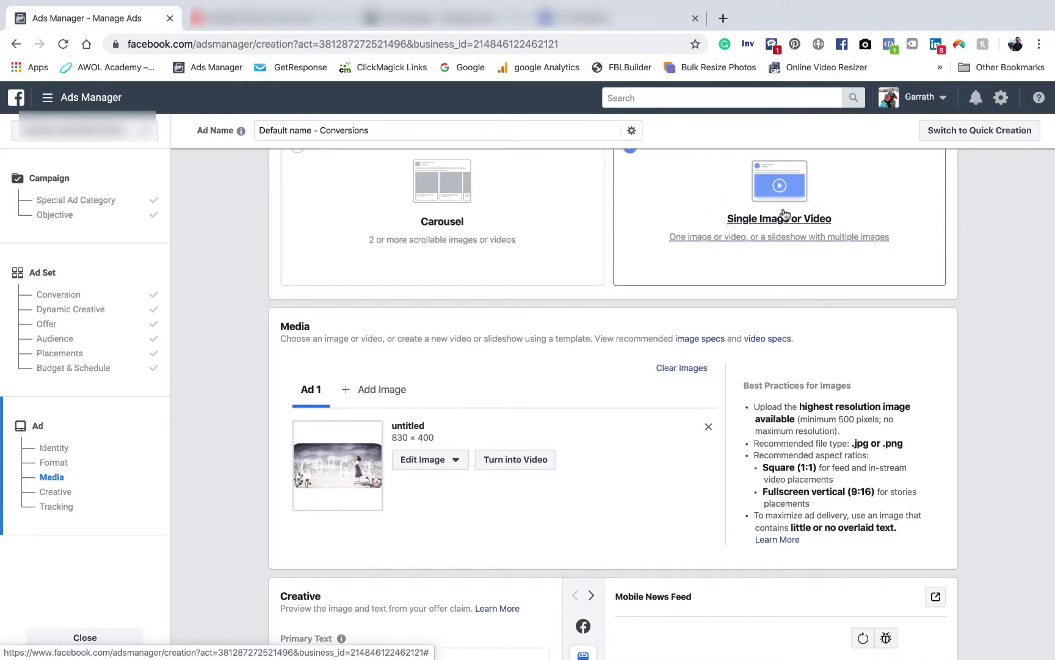
{"action": "scroll", "coordinate": [632, 295], "scroll_direction": "down", "scroll_amount": 1}
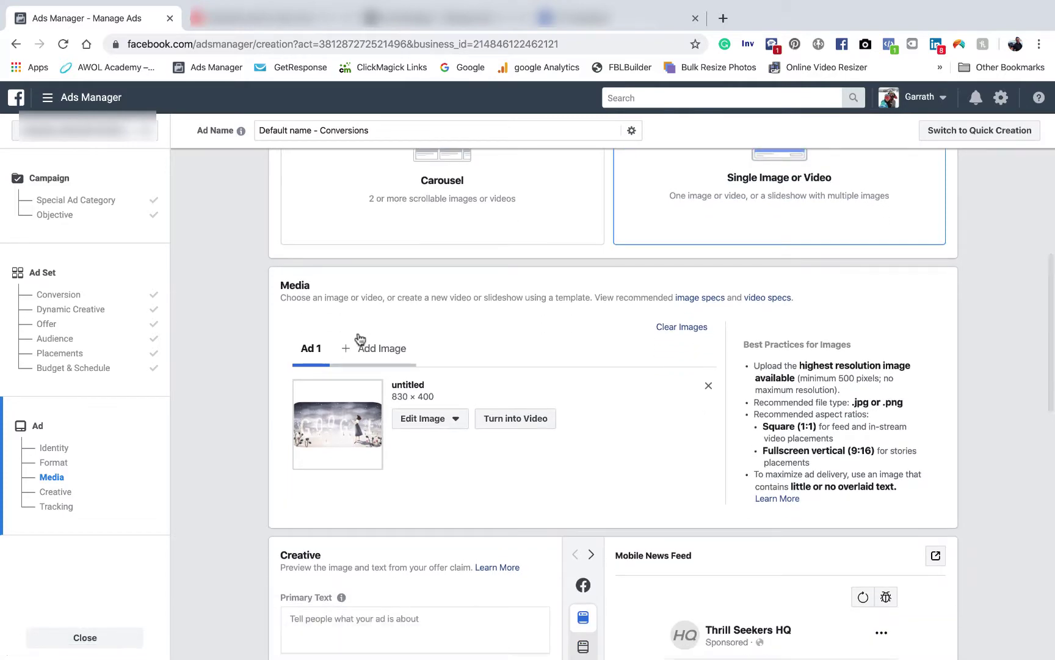
Add Lawn care.jpeg from the account images and remove the untitled 830 × 400 image from the ad
{"action": "left_click", "coordinate": [368, 349]}
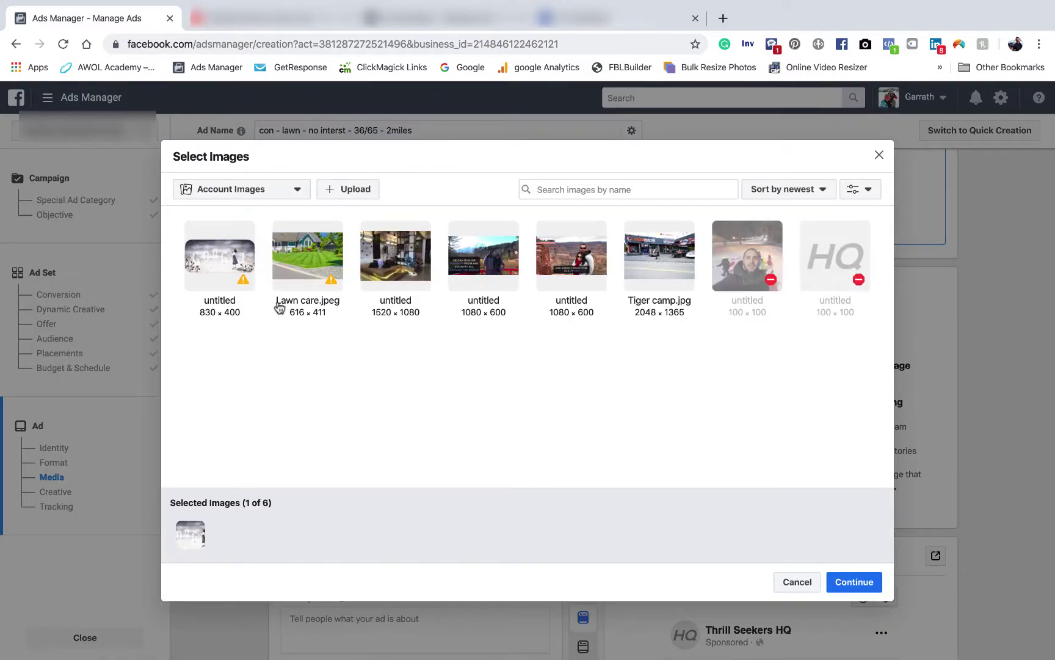
{"action": "left_click", "coordinate": [306, 260]}
{"action": "left_click", "coordinate": [874, 583]}
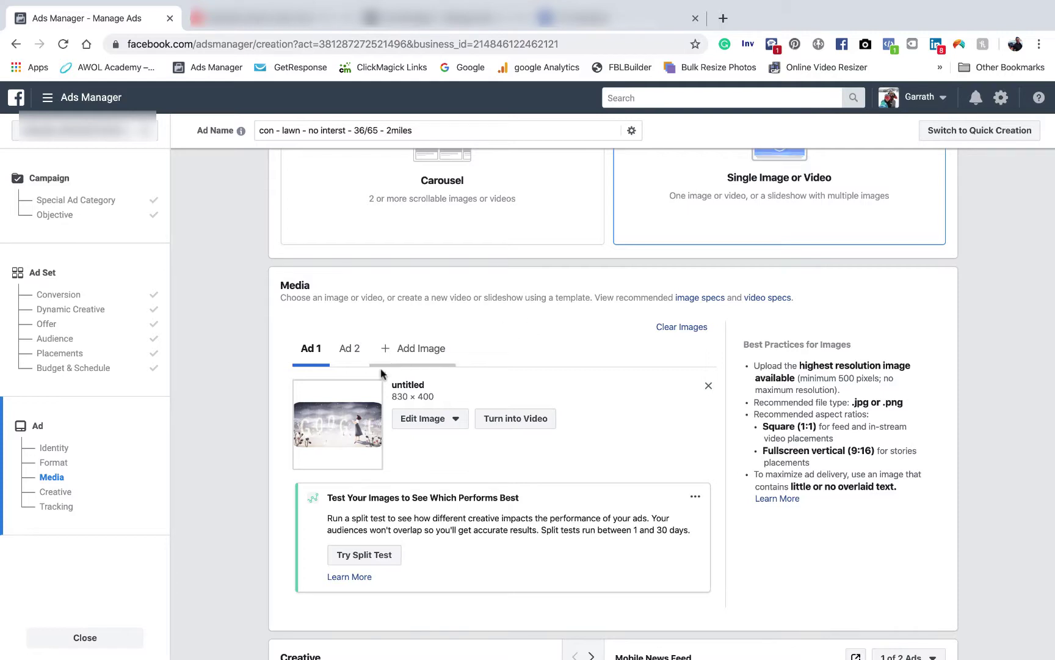
{"action": "left_click", "coordinate": [349, 349]}
{"action": "left_click", "coordinate": [311, 350]}
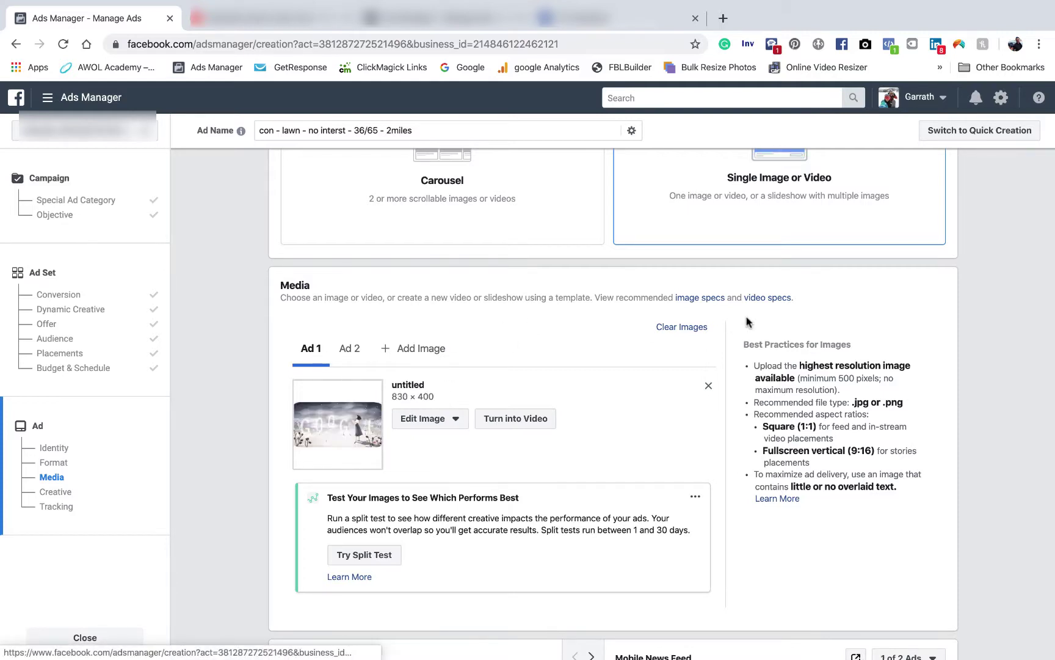
{"action": "left_click", "coordinate": [709, 386]}
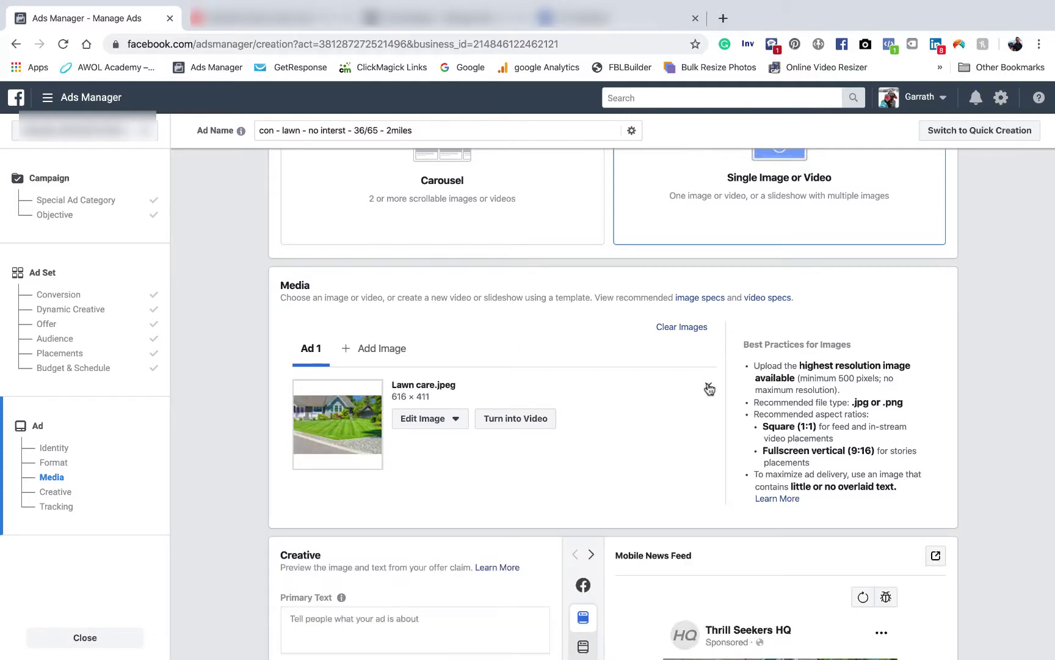
Fill in the primary text with copy for Nundah homeowners, offering new clients 50% OFF any Lawn Pro package through the GET OFFER link
{"action": "scroll", "coordinate": [627, 361], "scroll_direction": "down", "scroll_amount": 3}
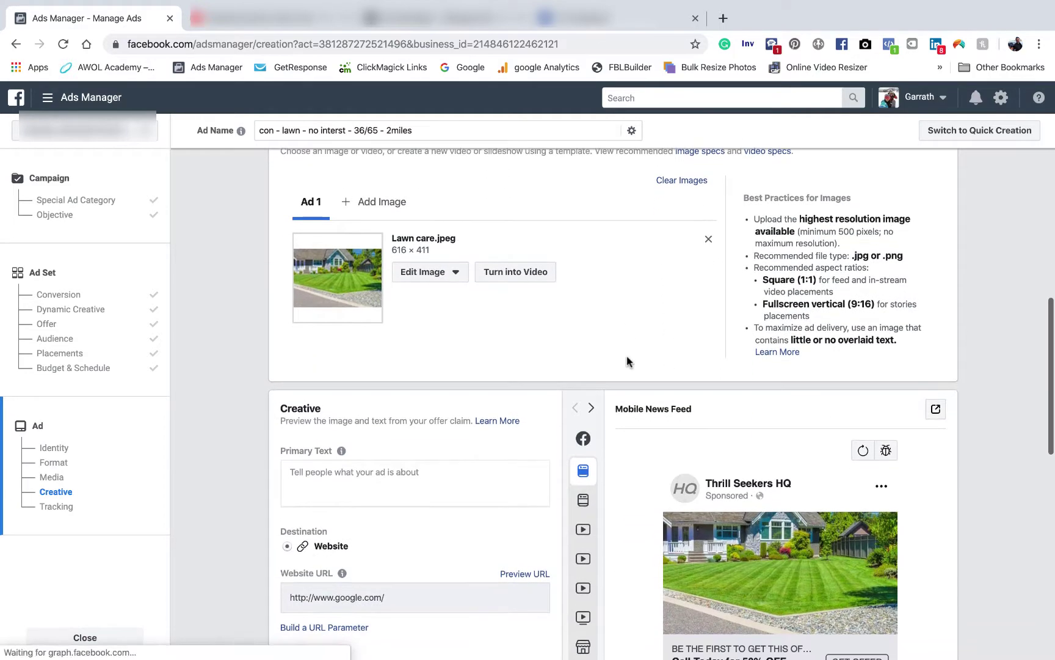
{"action": "scroll", "coordinate": [396, 438], "scroll_direction": "up", "scroll_amount": 3}
{"action": "scroll", "coordinate": [467, 447], "scroll_direction": "down", "scroll_amount": 3}
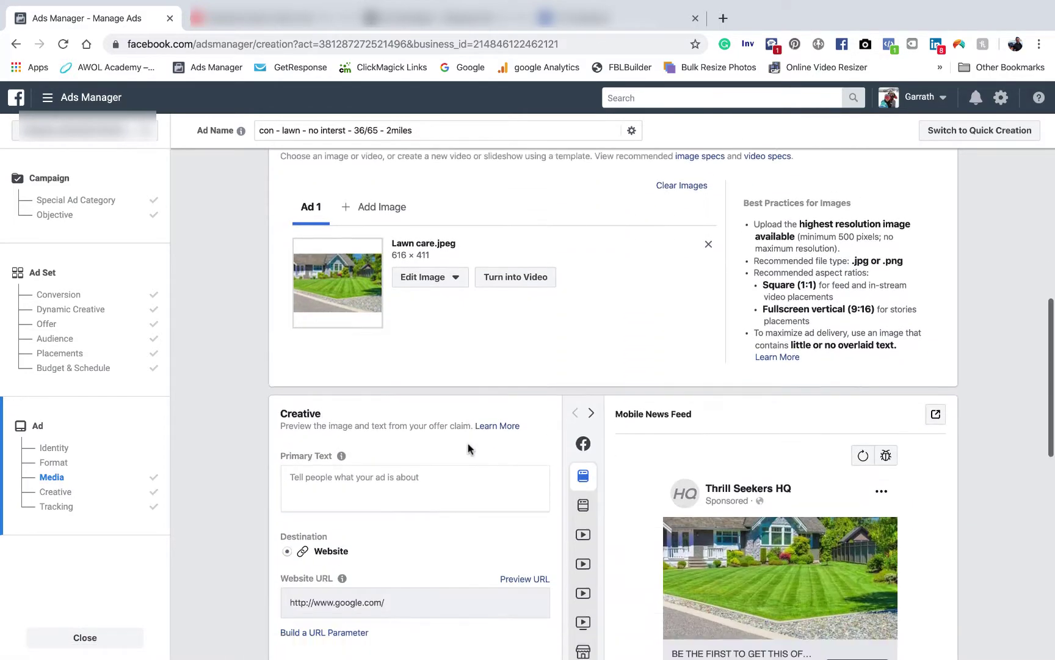
{"action": "scroll", "coordinate": [469, 448], "scroll_direction": "down", "scroll_amount": 1}
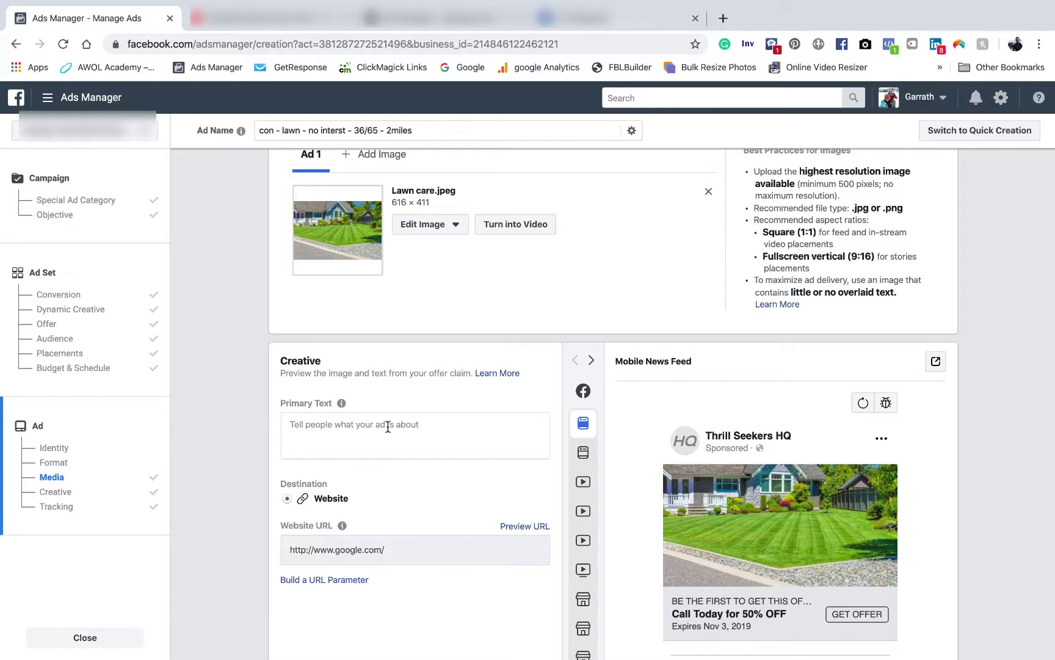
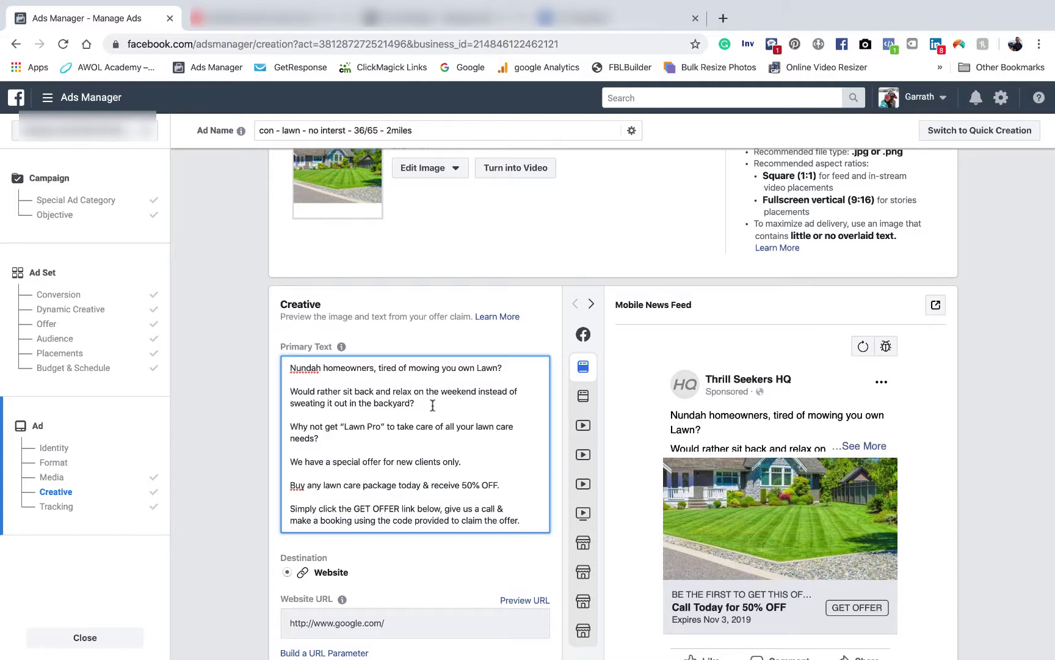
Review the ad's primary text, website destination, news feed preview and conversion tracking settings
{"action": "scroll", "coordinate": [432, 405], "scroll_direction": "down", "scroll_amount": 2}
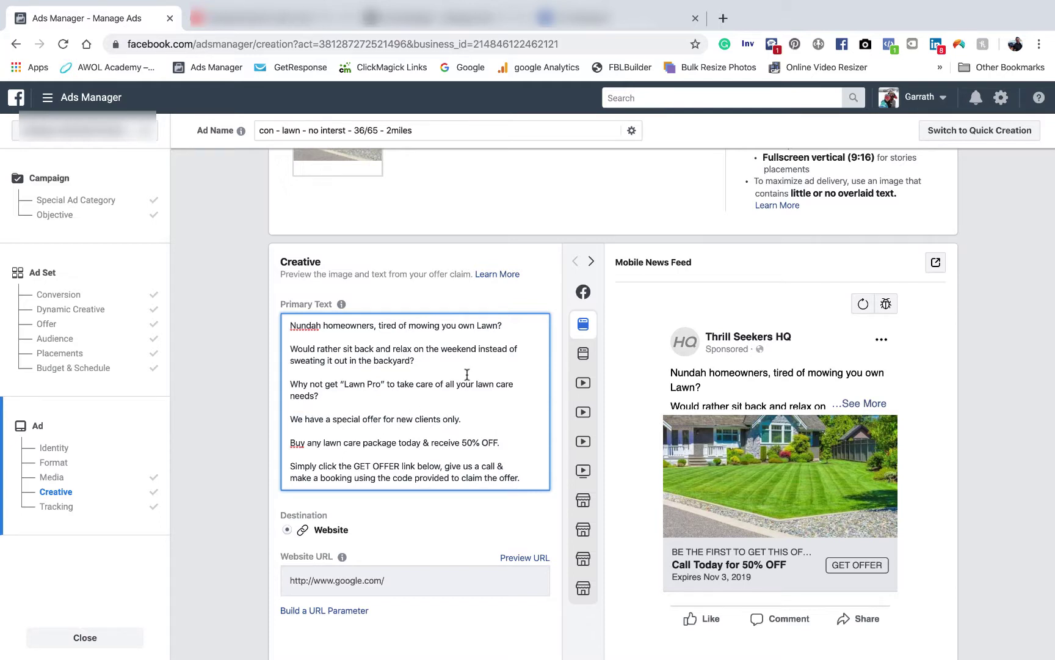
{"action": "scroll", "coordinate": [458, 404], "scroll_direction": "down", "scroll_amount": 2}
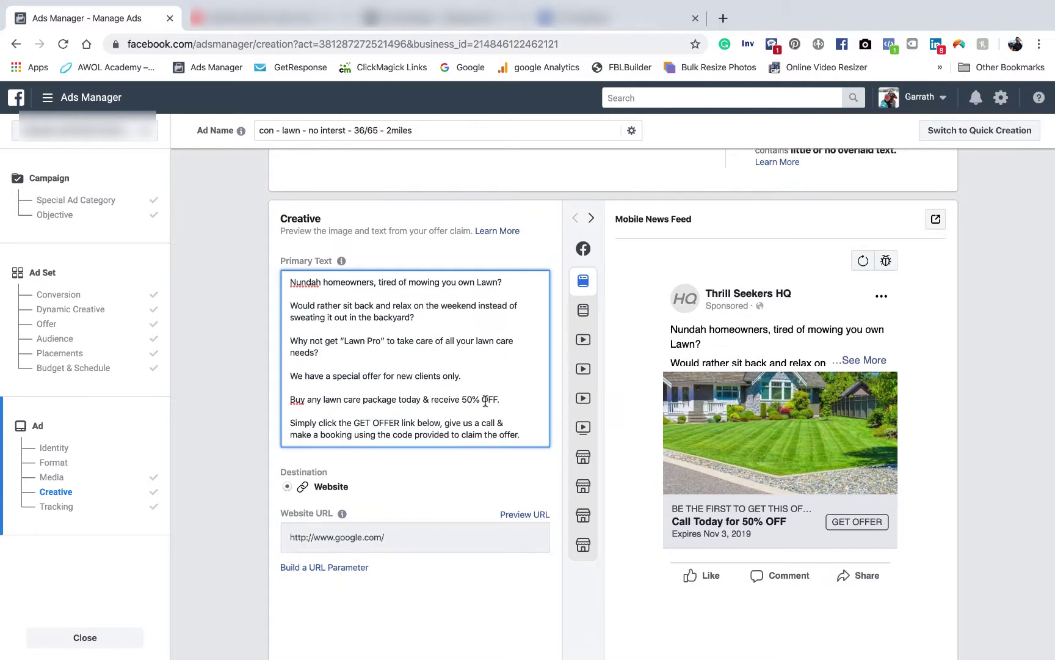
{"action": "scroll", "coordinate": [480, 363], "scroll_direction": "down", "scroll_amount": 2}
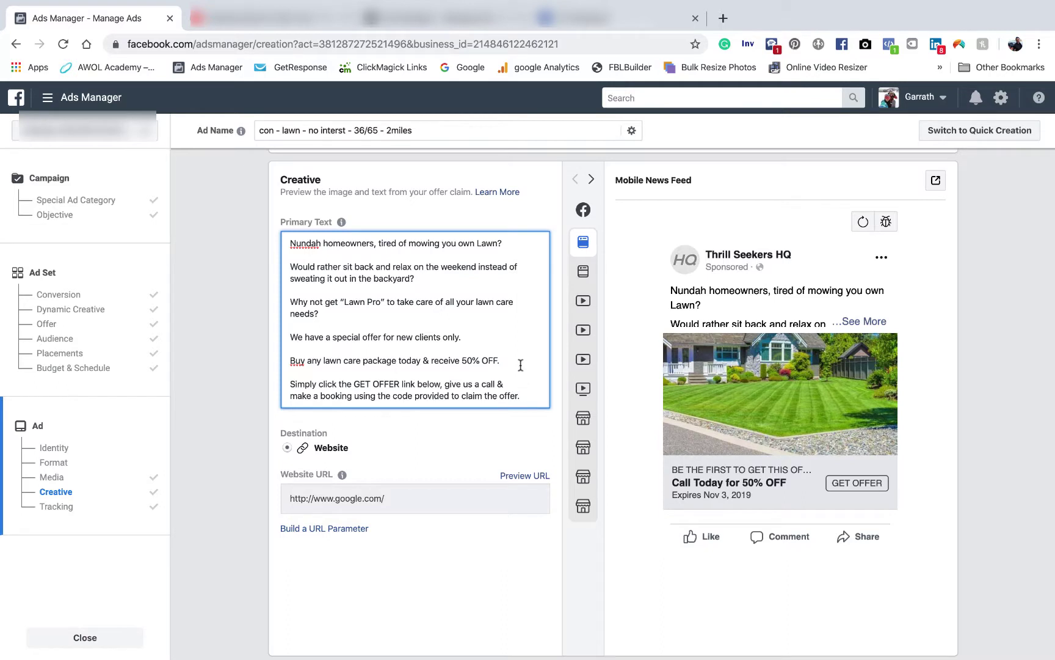
{"action": "scroll", "coordinate": [519, 318], "scroll_direction": "down", "scroll_amount": 2}
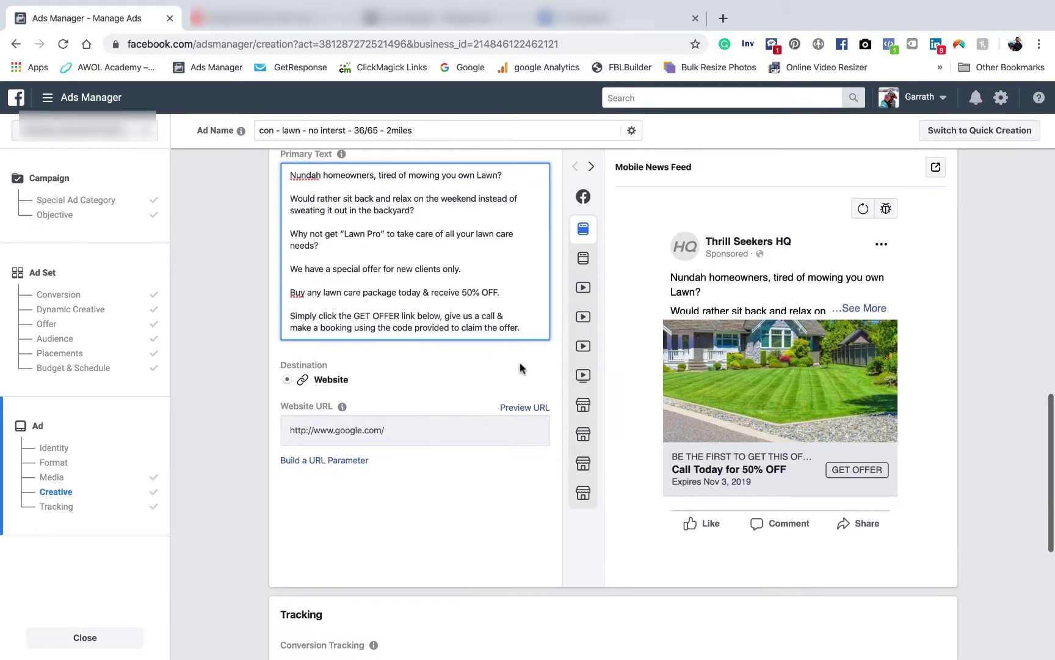
{"action": "mouse_move", "coordinate": [339, 408]}
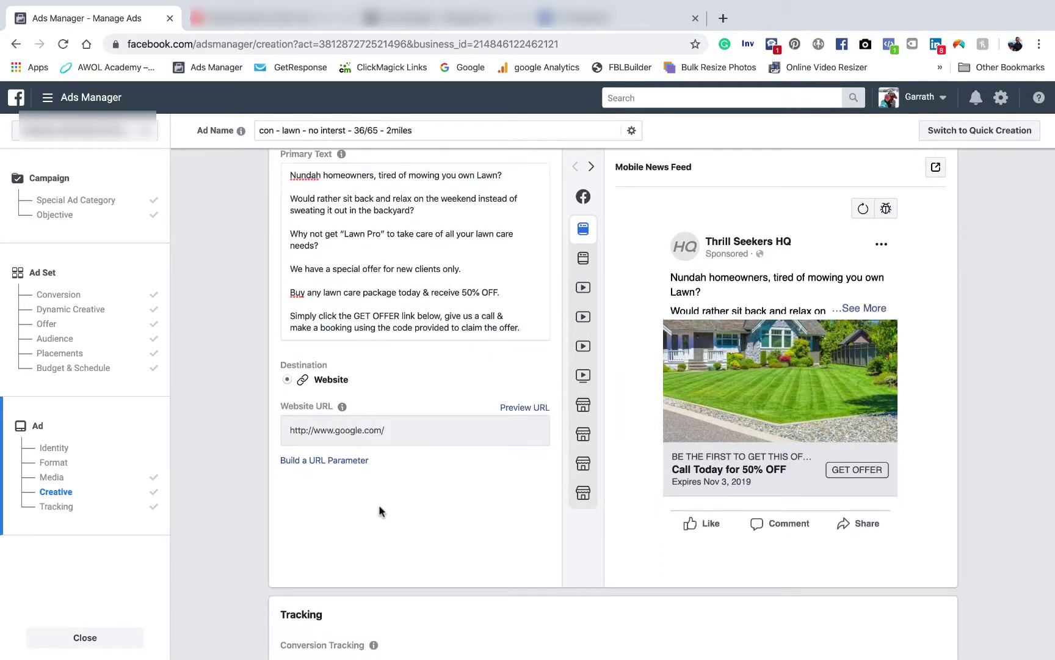
{"action": "left_click", "coordinate": [391, 428]}
{"action": "scroll", "coordinate": [514, 410], "scroll_direction": "down", "scroll_amount": 3}
{"action": "mouse_move", "coordinate": [373, 461]}
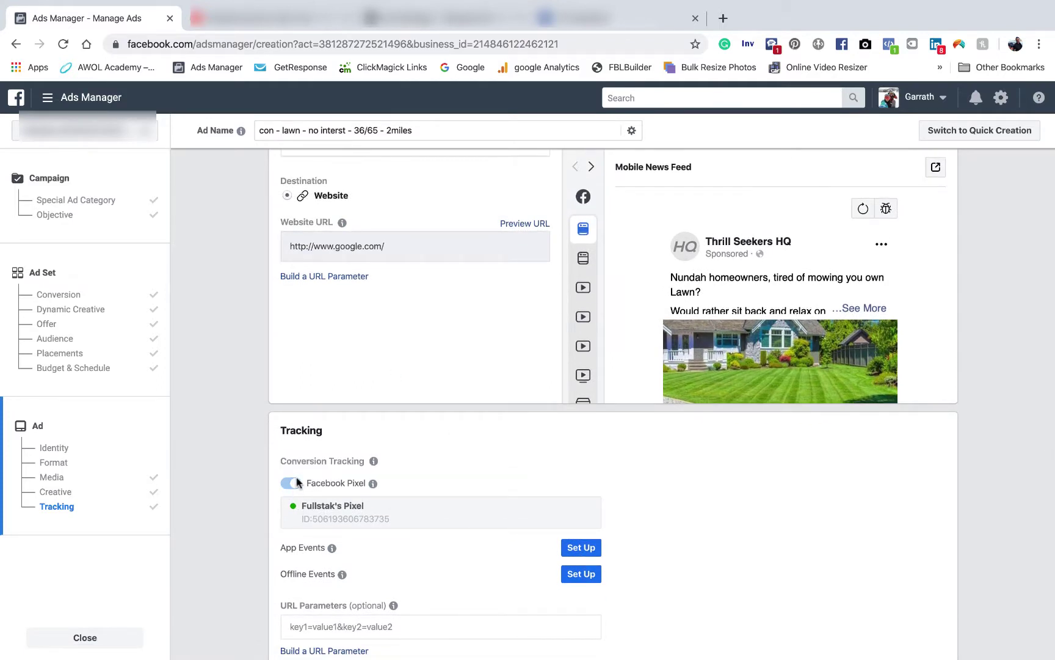
{"action": "mouse_move", "coordinate": [289, 485]}
{"action": "scroll", "coordinate": [542, 286], "scroll_direction": "down", "scroll_amount": 5}
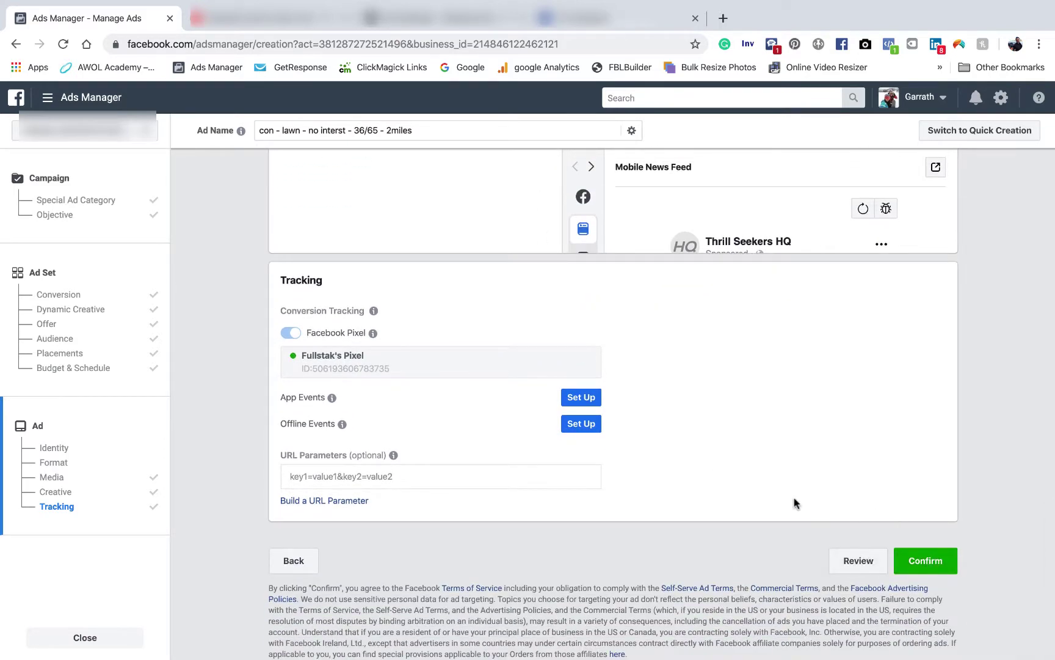
Return to the campaign level and change the marketing objective to Engagement
{"action": "scroll", "coordinate": [693, 440], "scroll_direction": "up", "scroll_amount": 8}
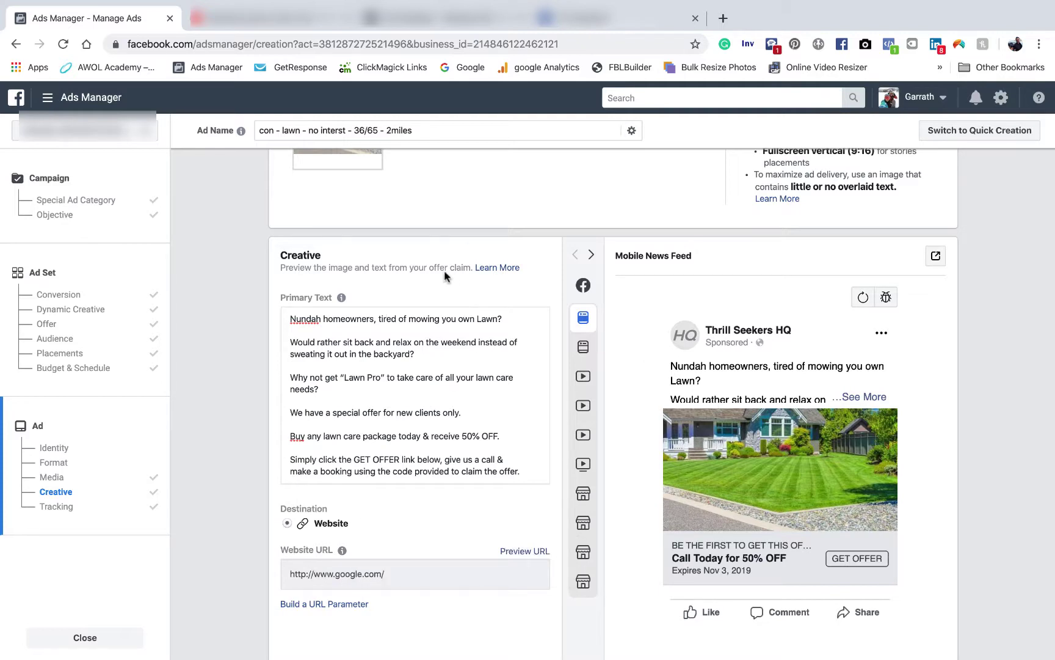
{"action": "scroll", "coordinate": [444, 270], "scroll_direction": "up", "scroll_amount": 5}
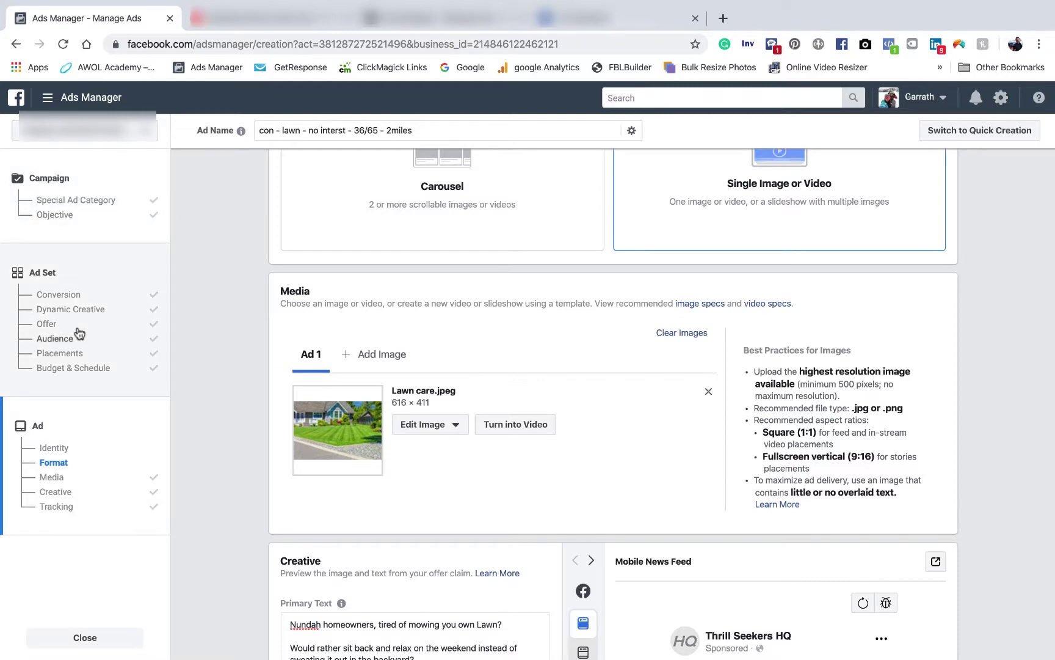
{"action": "left_click", "coordinate": [118, 199]}
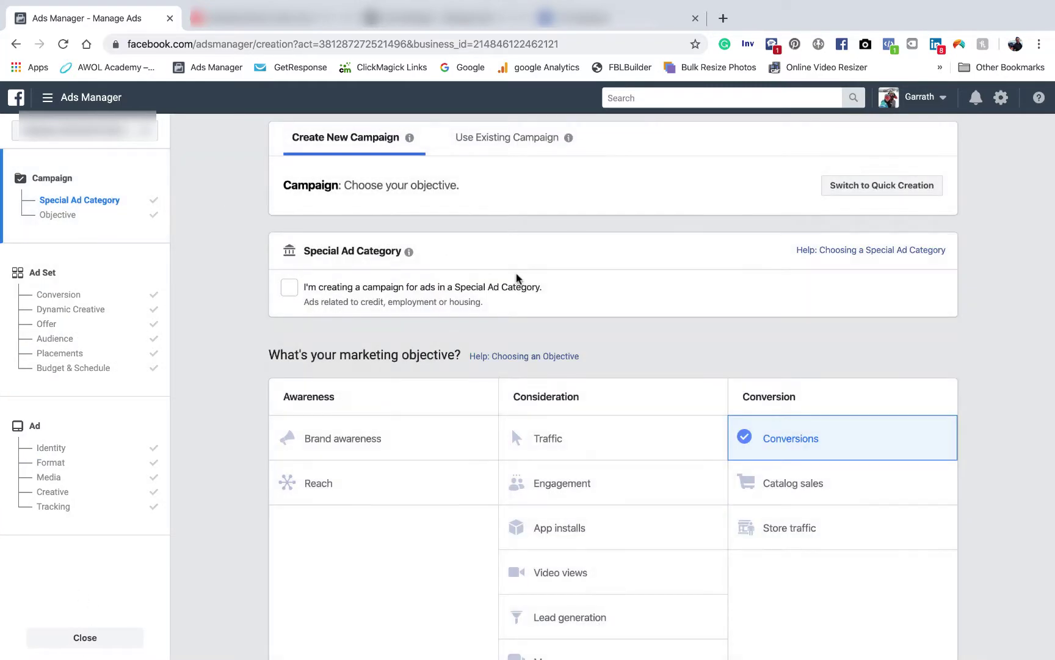
{"action": "scroll", "coordinate": [512, 308], "scroll_direction": "down", "scroll_amount": 2}
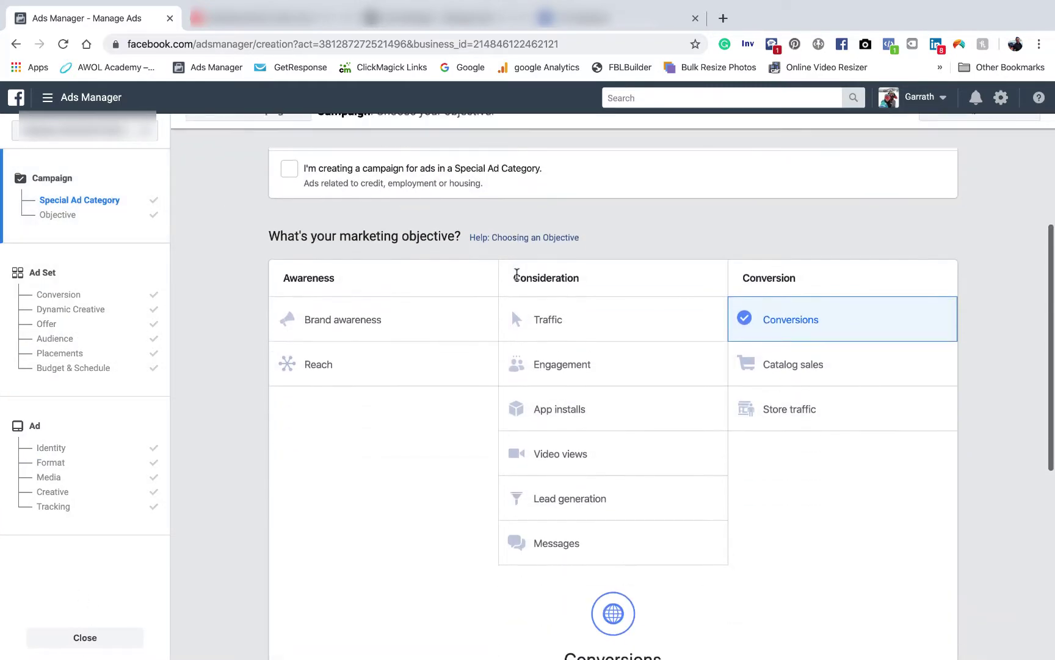
{"action": "left_click", "coordinate": [572, 363]}
{"action": "scroll", "coordinate": [611, 397], "scroll_direction": "down", "scroll_amount": 3}
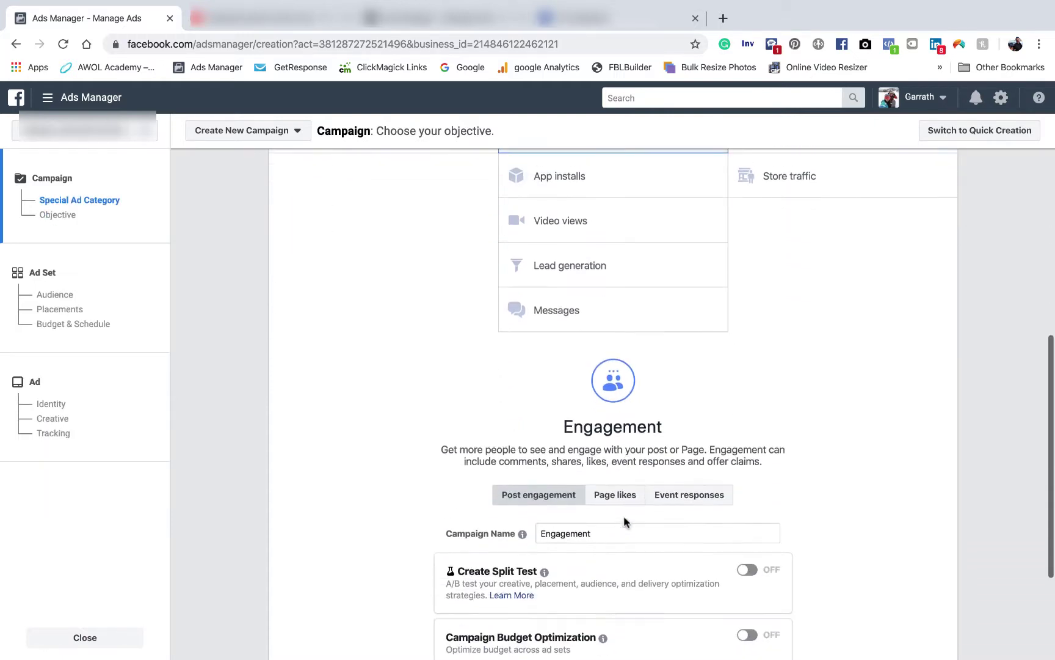
Name the campaign "Engagement - lawn" with Post engagement as its type and continue to the ad set
{"action": "left_click", "coordinate": [621, 517]}
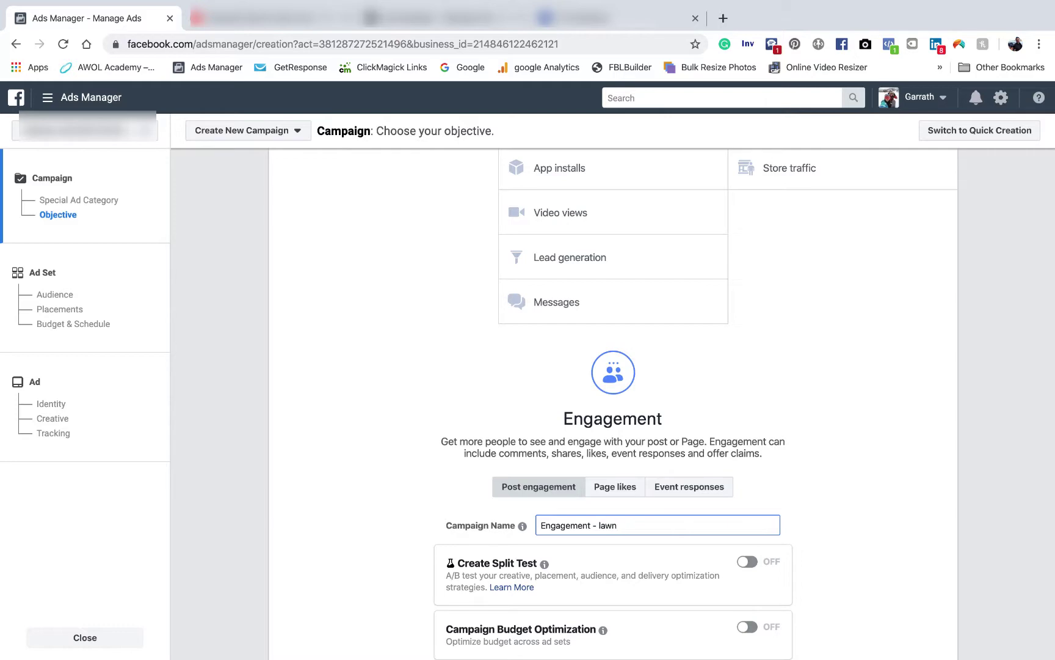
{"action": "scroll", "coordinate": [855, 428], "scroll_direction": "down", "scroll_amount": 3}
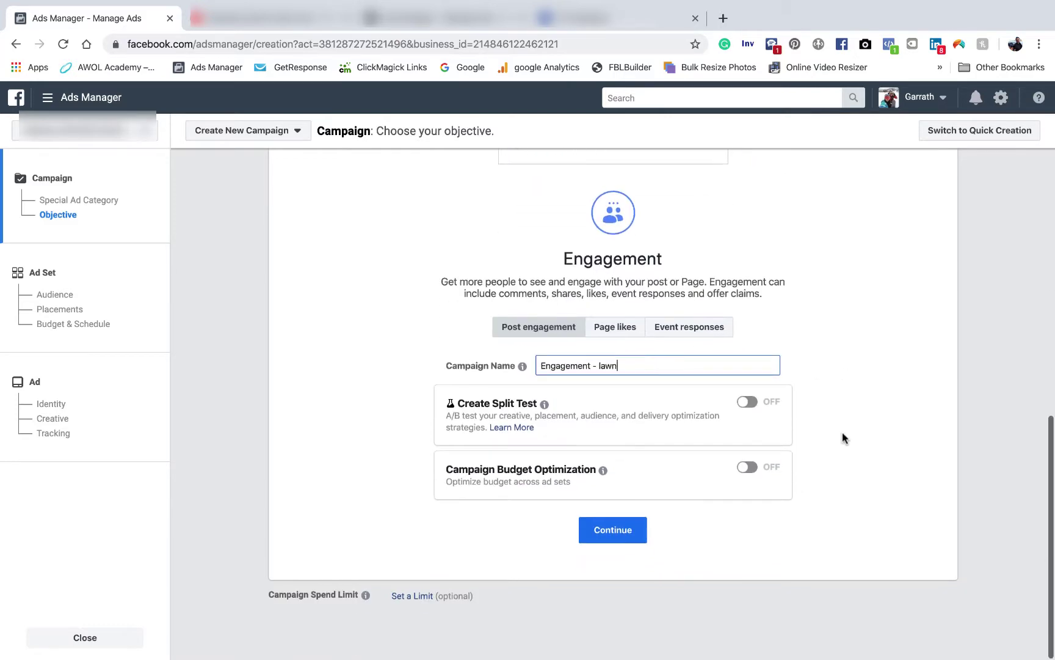
{"action": "left_click", "coordinate": [626, 534]}
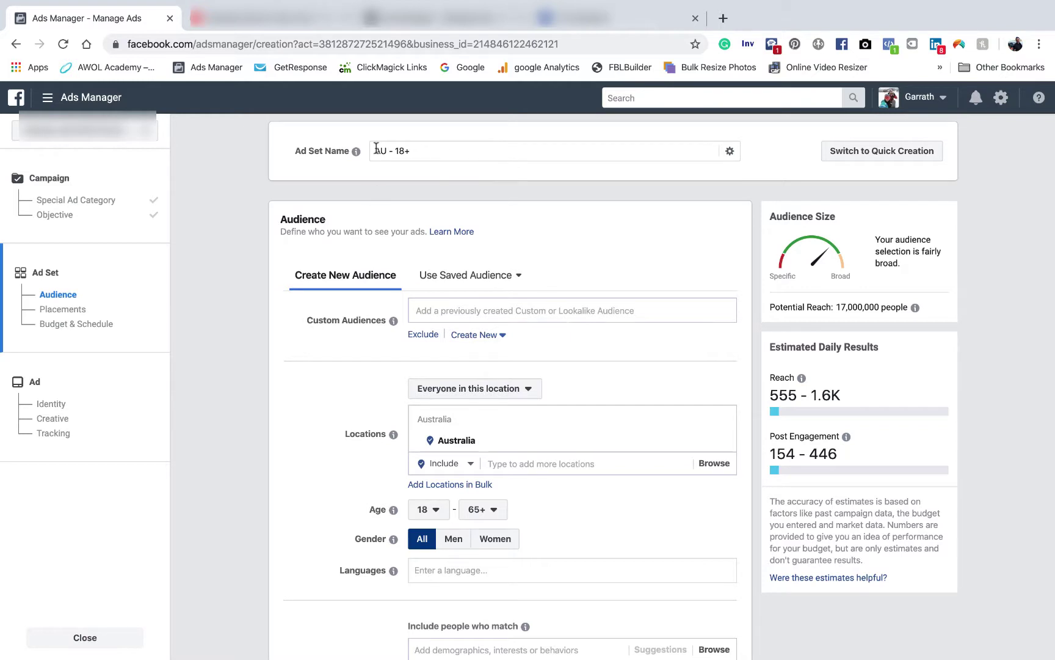
Review the ad set's audience, placements and budget, keep the default settings, and continue to the ad level
{"action": "scroll", "coordinate": [523, 272], "scroll_direction": "down", "scroll_amount": 2}
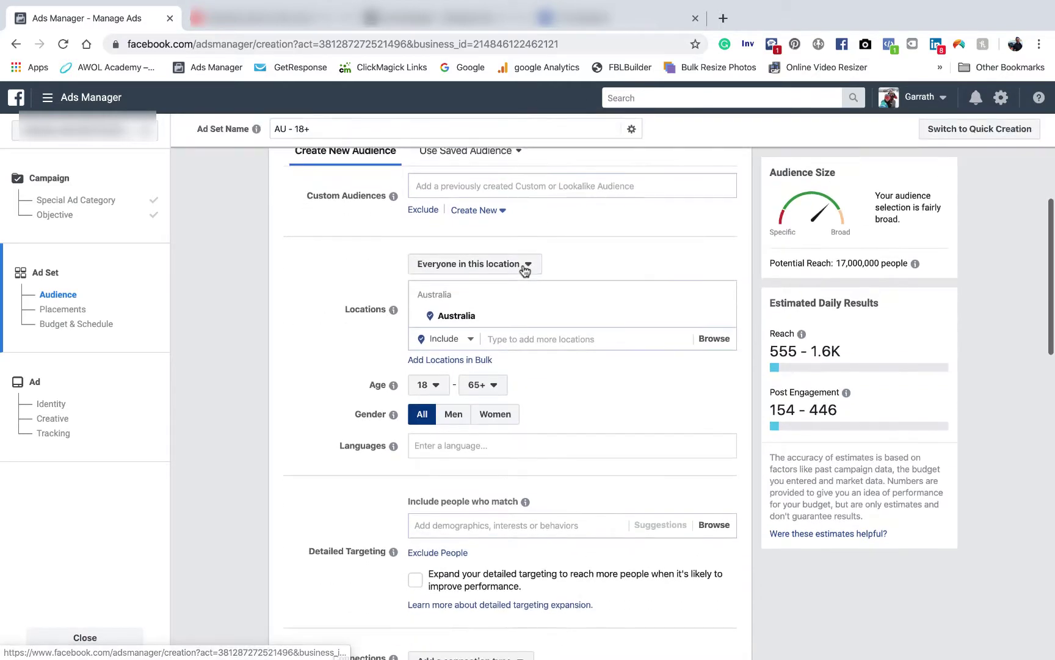
{"action": "scroll", "coordinate": [493, 379], "scroll_direction": "down", "scroll_amount": 2}
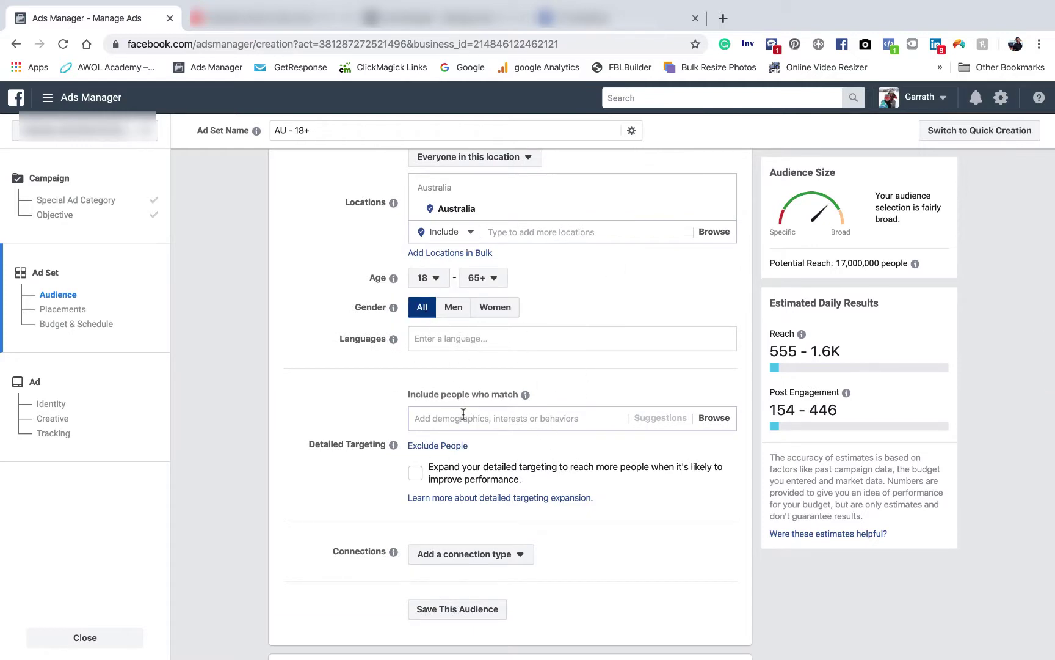
{"action": "scroll", "coordinate": [463, 415], "scroll_direction": "down", "scroll_amount": 5}
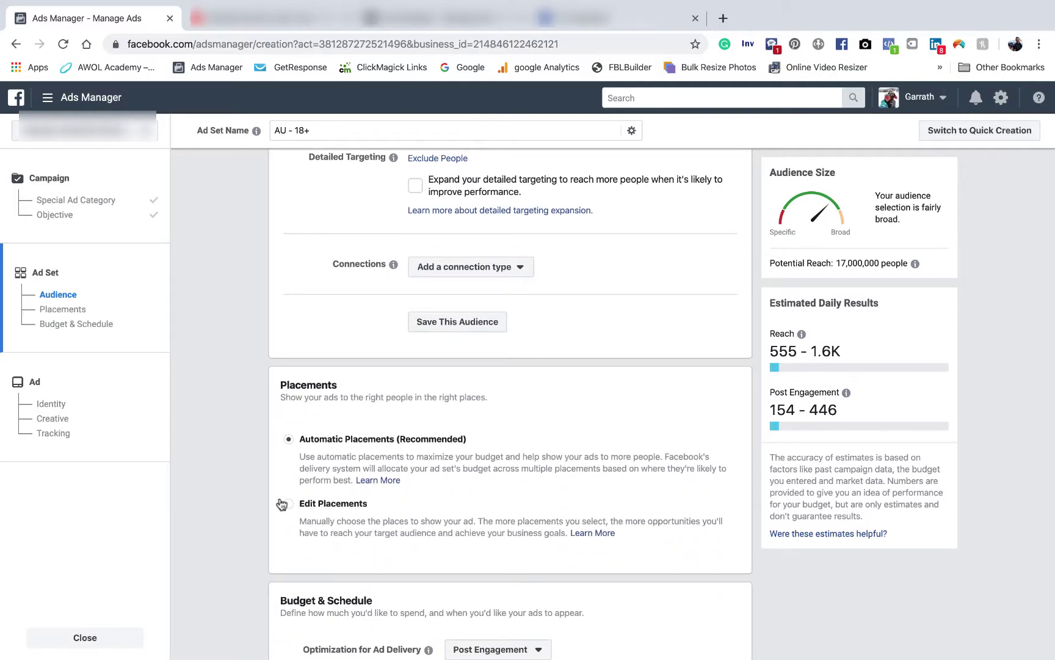
{"action": "scroll", "coordinate": [499, 374], "scroll_direction": "down", "scroll_amount": 4}
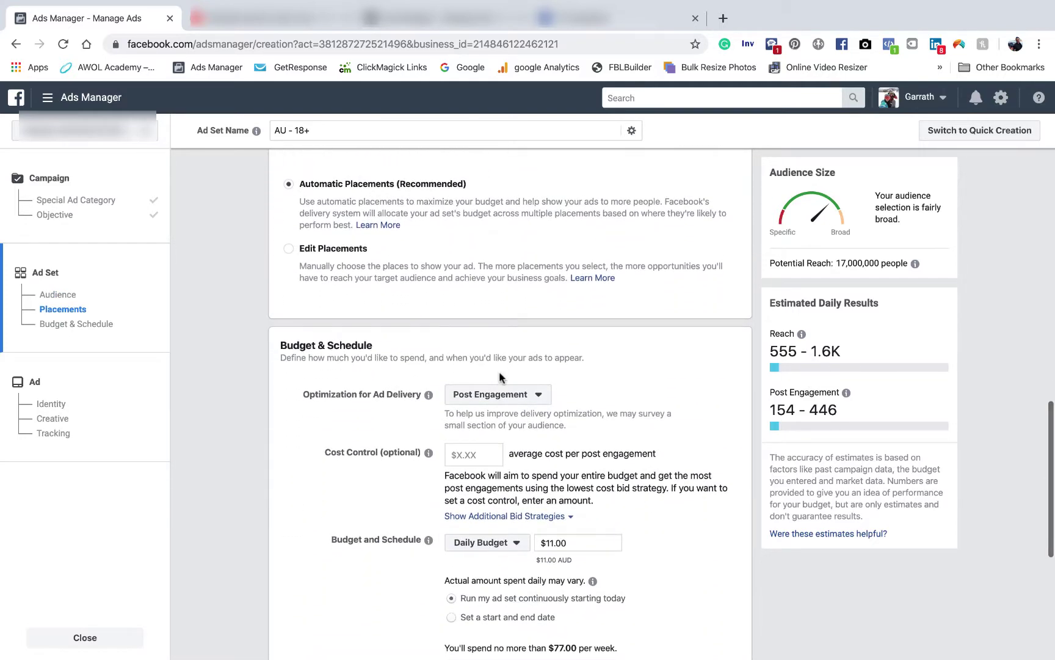
{"action": "scroll", "coordinate": [504, 391], "scroll_direction": "down", "scroll_amount": 2}
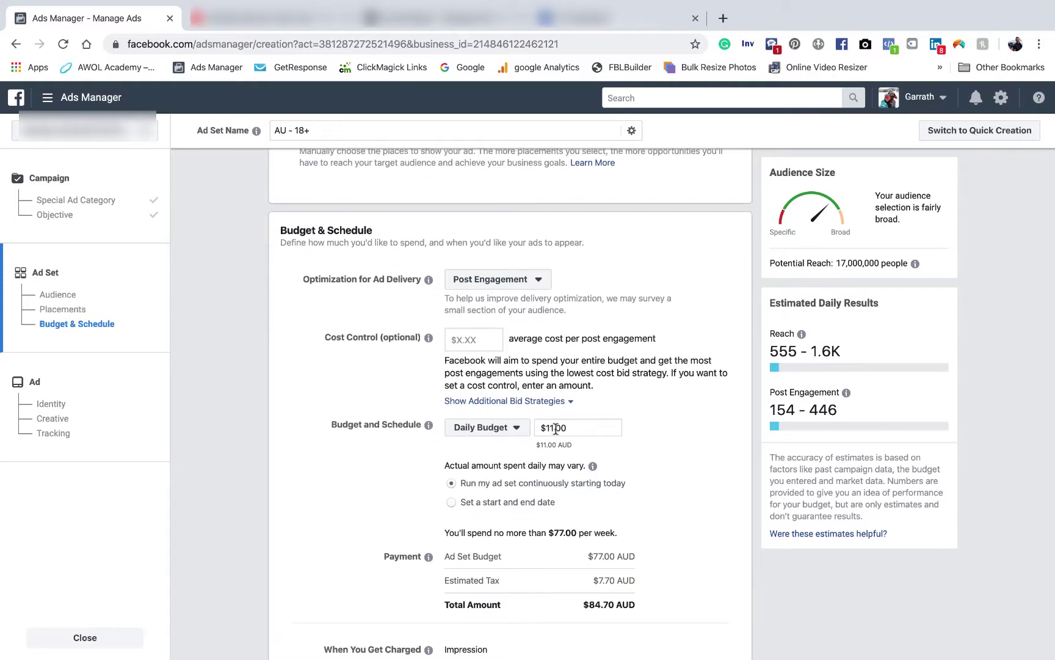
{"action": "scroll", "coordinate": [542, 357], "scroll_direction": "down", "scroll_amount": 3}
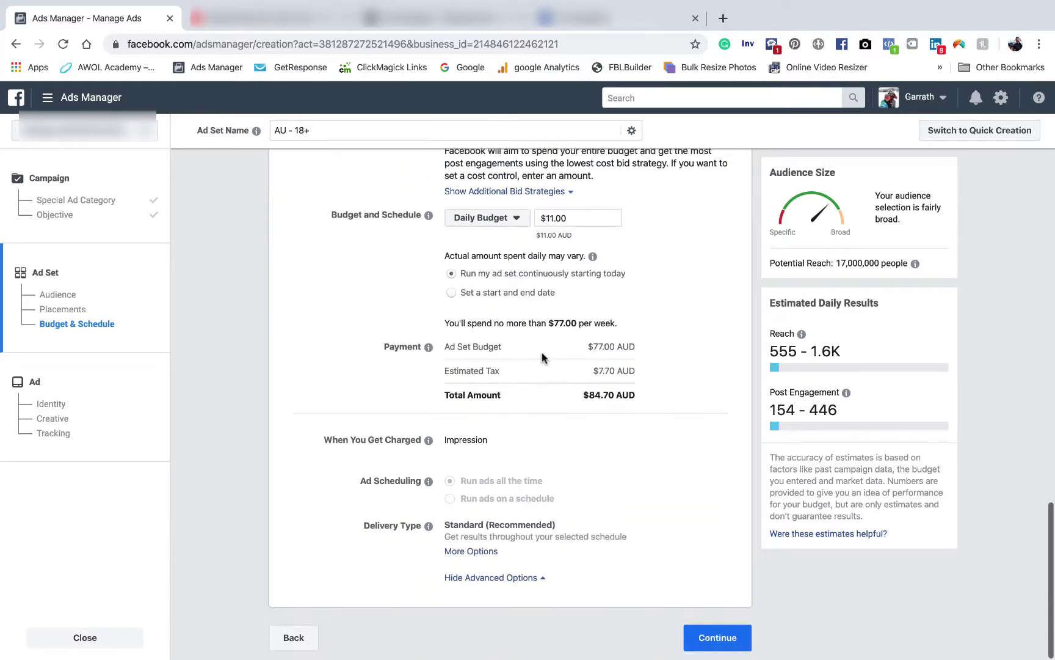
{"action": "left_click", "coordinate": [712, 638]}
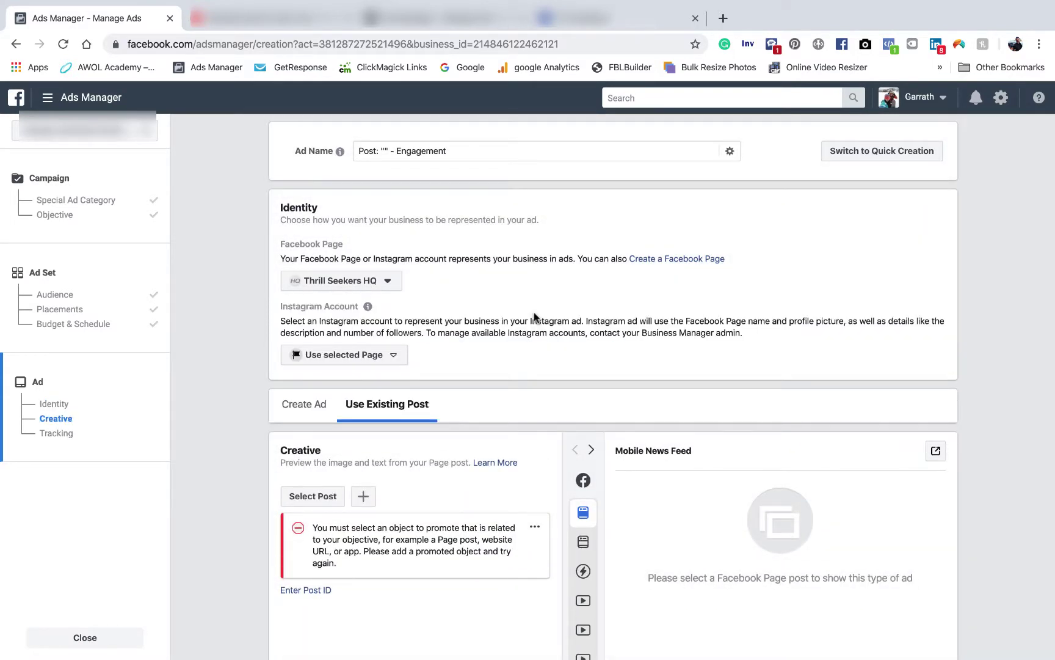
Use the existing Abu Dhabi Grand Prix post from Sep 18, 2018 as the ad creative and check its preview
{"action": "scroll", "coordinate": [541, 232], "scroll_direction": "down", "scroll_amount": 2}
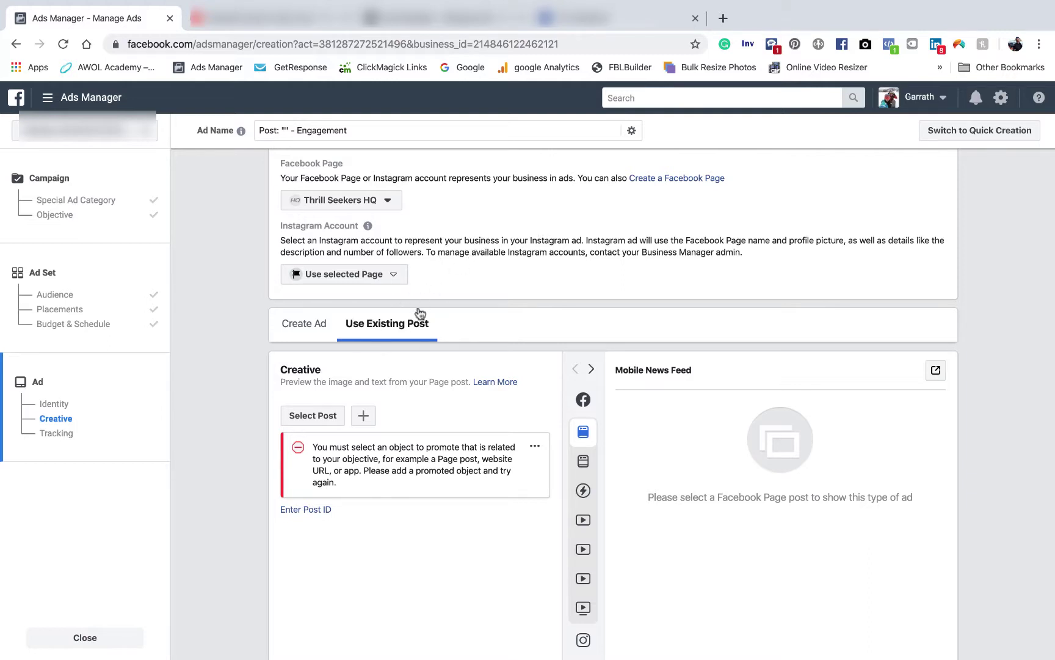
{"action": "left_click", "coordinate": [316, 413]}
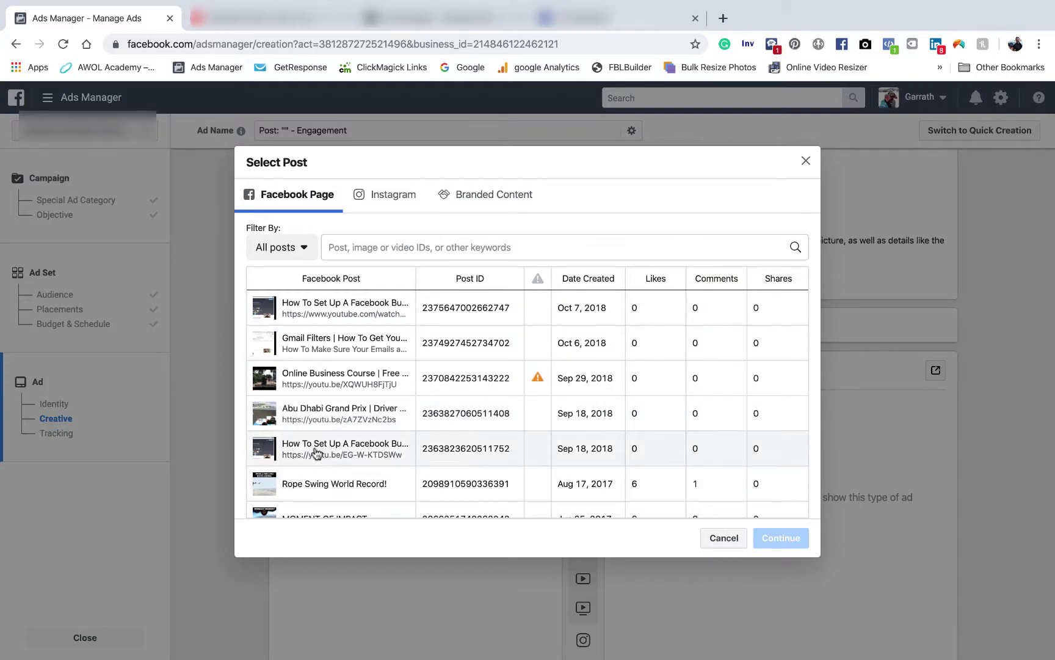
{"action": "left_click", "coordinate": [296, 409]}
{"action": "left_click", "coordinate": [780, 537]}
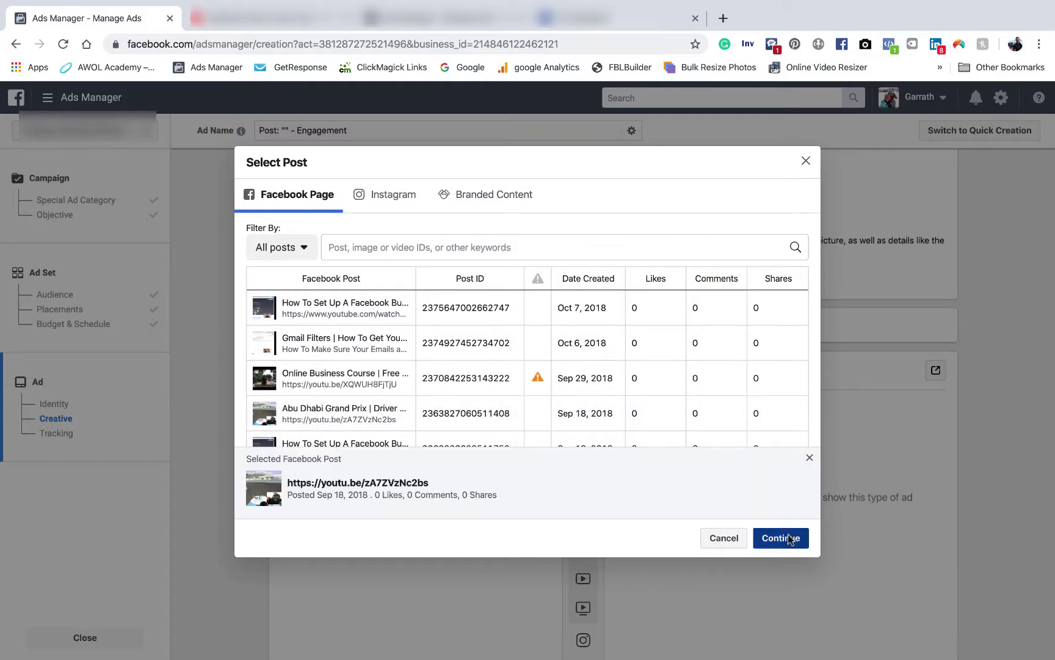
{"action": "scroll", "coordinate": [797, 403], "scroll_direction": "down", "scroll_amount": 2}
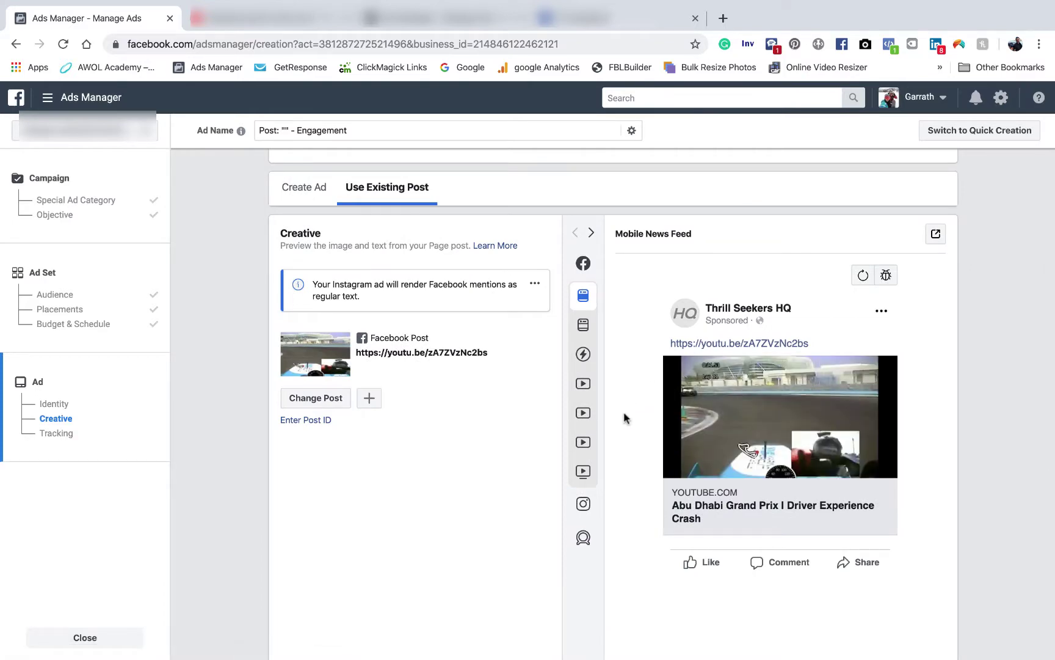
Switch from using an existing post to creating a new ad, and add Lawn care.jpeg from the account images
{"action": "scroll", "coordinate": [426, 437], "scroll_direction": "up", "scroll_amount": 3}
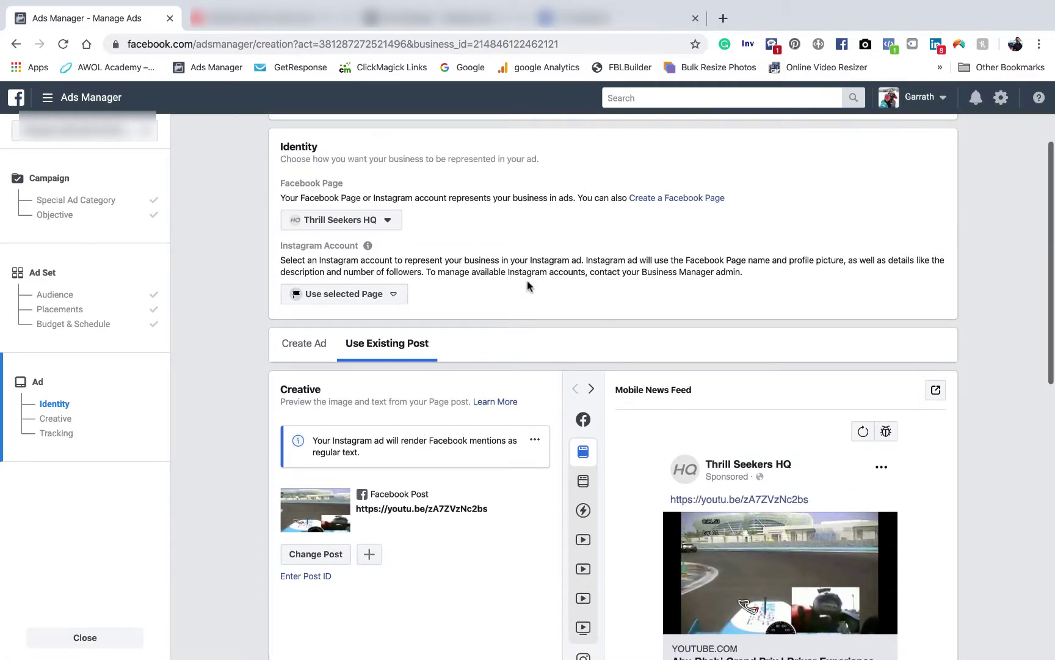
{"action": "left_click", "coordinate": [310, 342]}
{"action": "scroll", "coordinate": [543, 296], "scroll_direction": "down", "scroll_amount": 5}
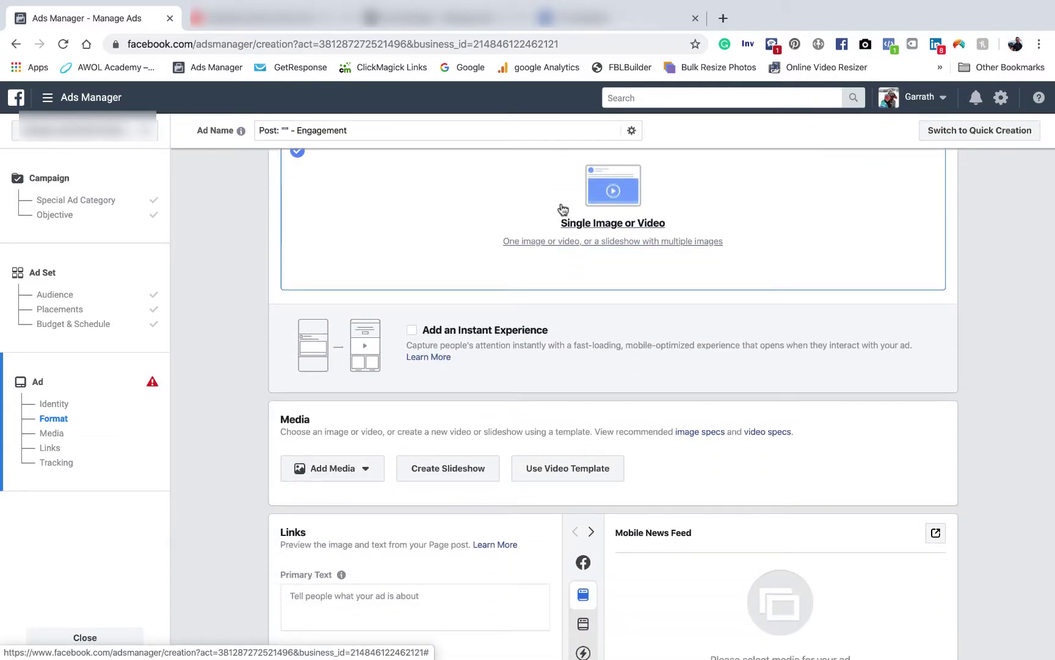
{"action": "scroll", "coordinate": [367, 287], "scroll_direction": "down", "scroll_amount": 2}
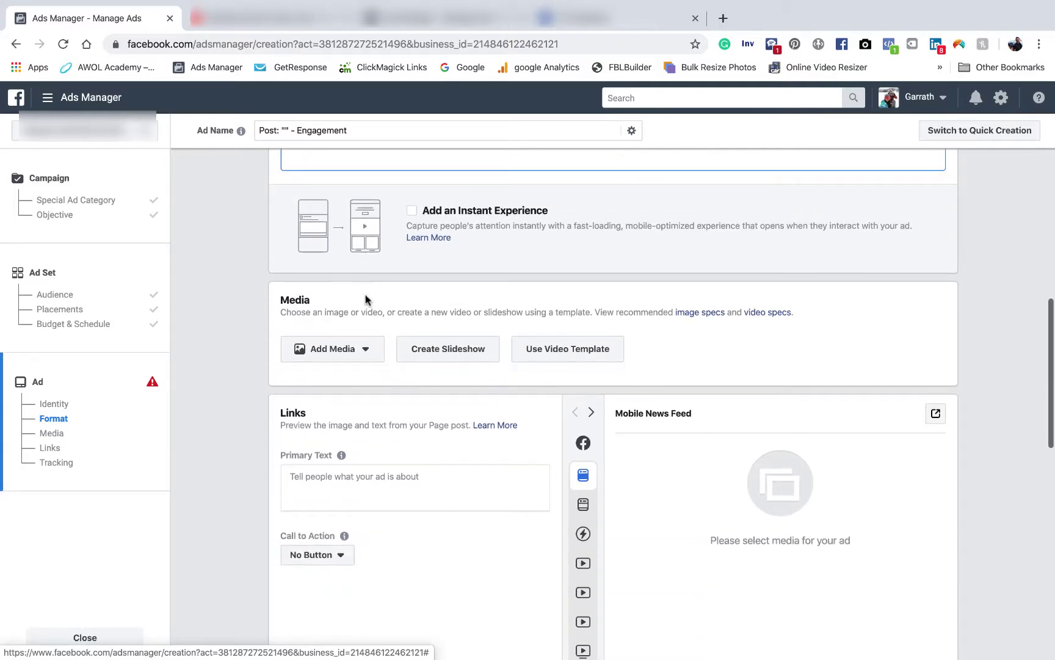
{"action": "left_click", "coordinate": [365, 349]}
{"action": "left_click", "coordinate": [335, 379]}
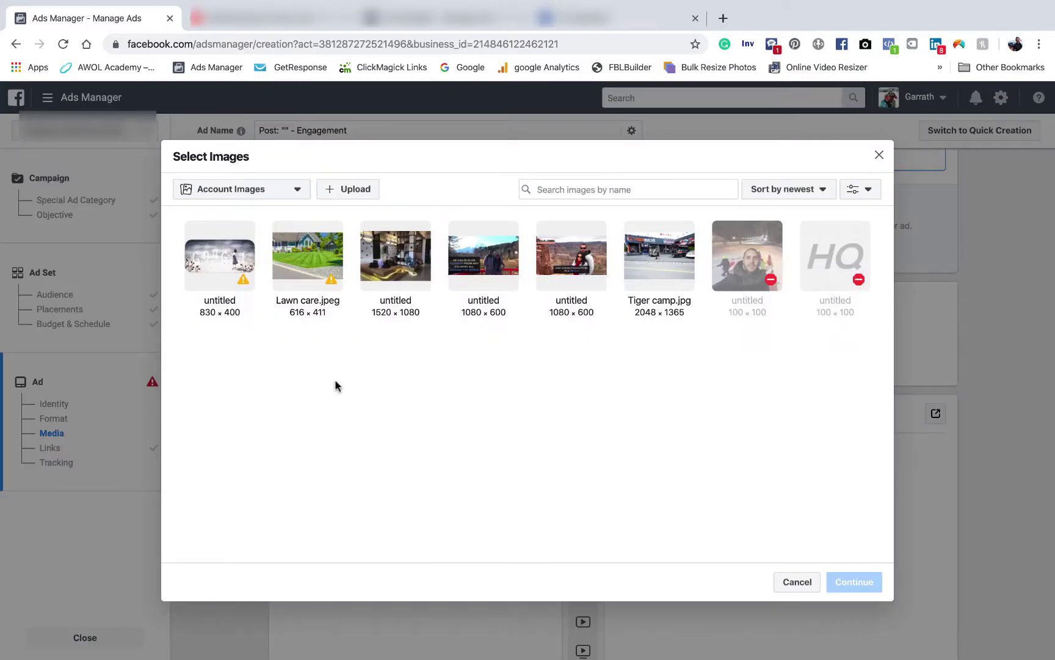
{"action": "left_click", "coordinate": [306, 261]}
{"action": "left_click", "coordinate": [871, 580]}
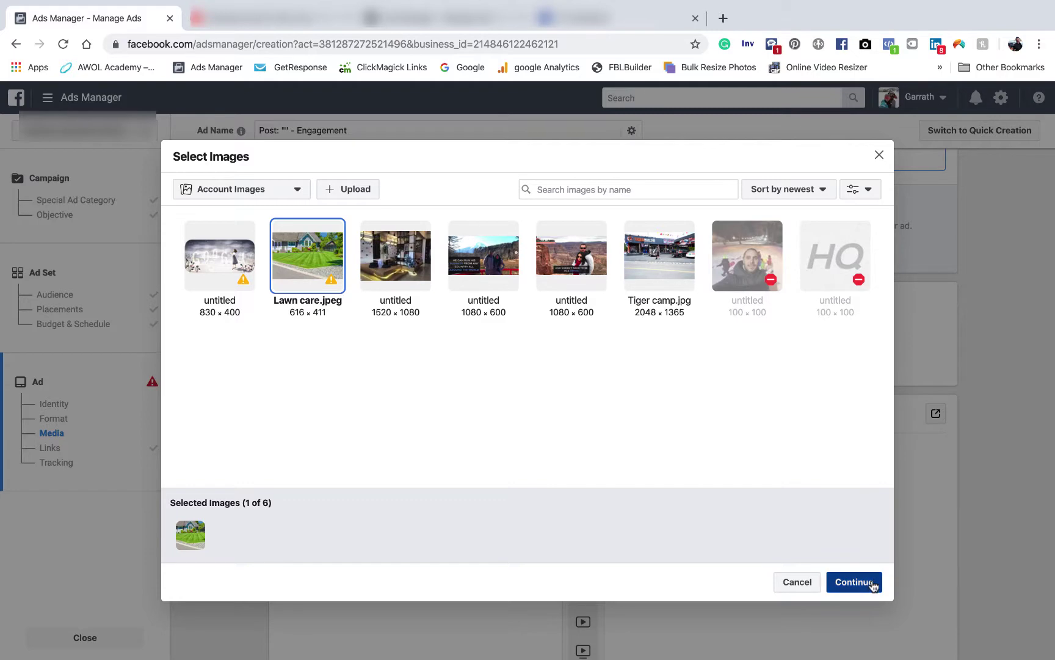
Paste the Nundah homeowners lawn care copy with the 50% OFF offer into the ad's primary text
{"action": "scroll", "coordinate": [568, 388], "scroll_direction": "down", "scroll_amount": 4}
{"action": "left_click", "coordinate": [361, 403]}
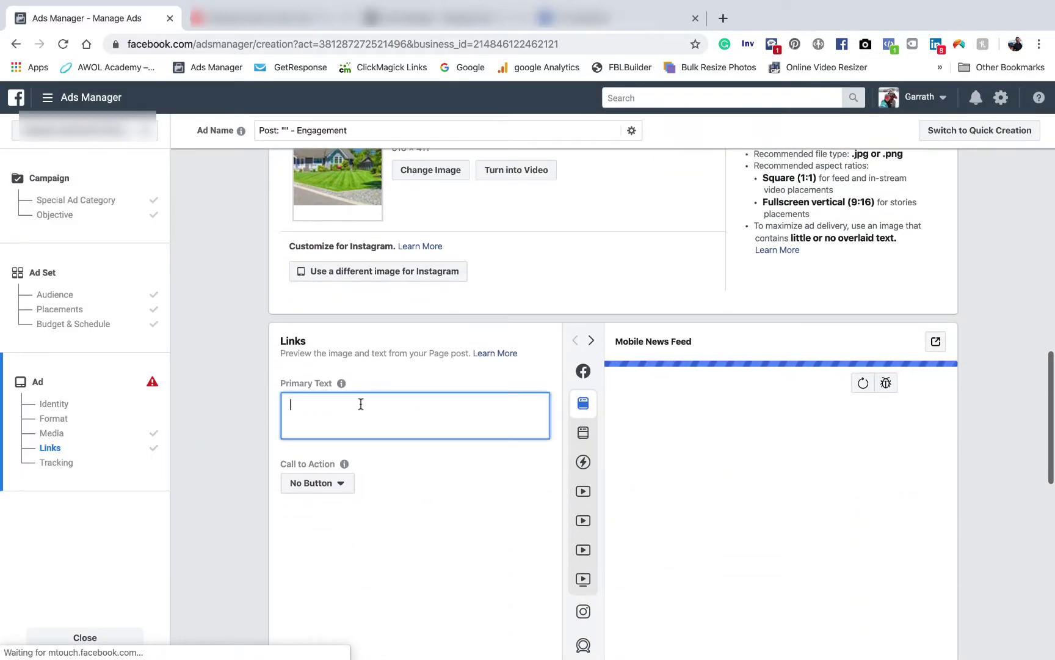
{"action": "right_click", "coordinate": [362, 403]}
{"action": "left_click", "coordinate": [421, 497]}
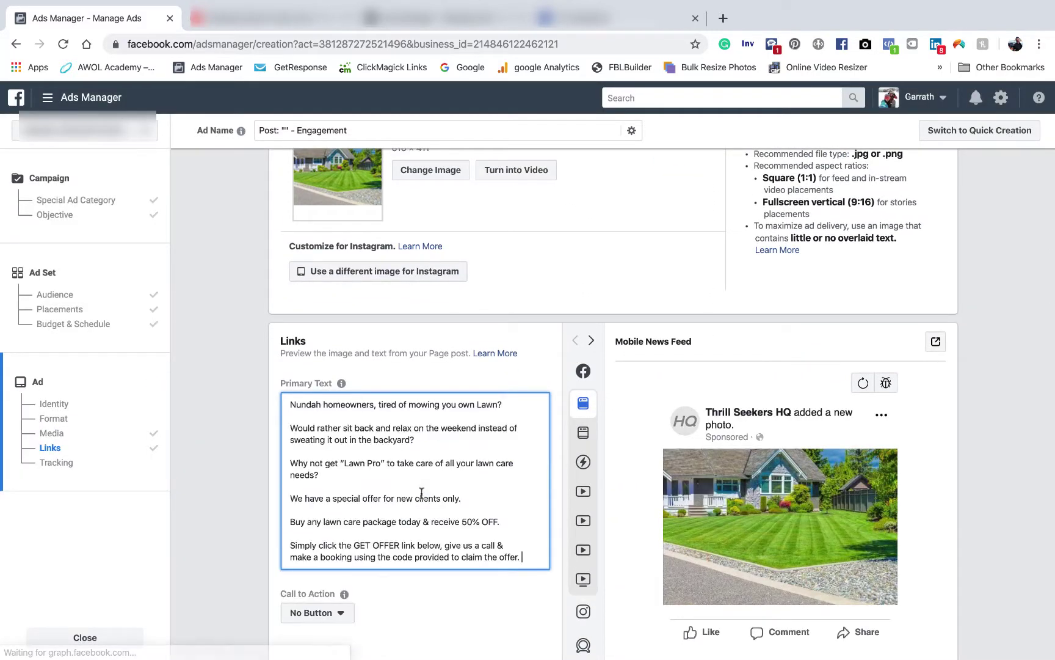
Reword the primary text's opening to "Nundah homeowner, Get 50% OFF your lawn car needs today", before "tired of mowing you own Lawn?"
{"action": "left_click", "coordinate": [376, 405]}
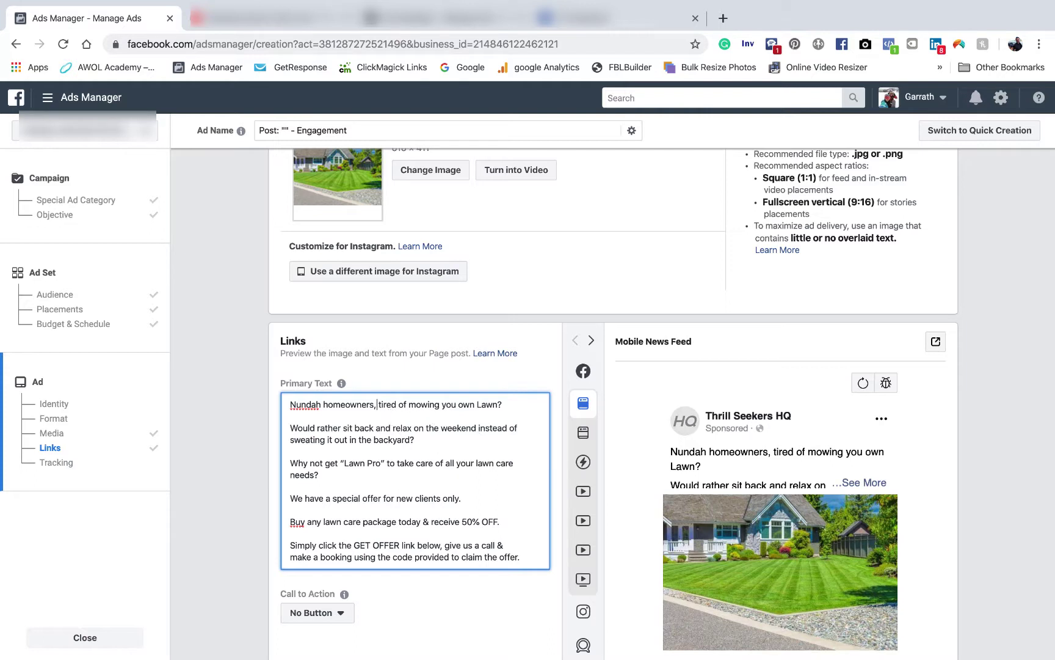
{"action": "key", "text": "BackSpace"}
{"action": "key", "text": "BackSpace"}
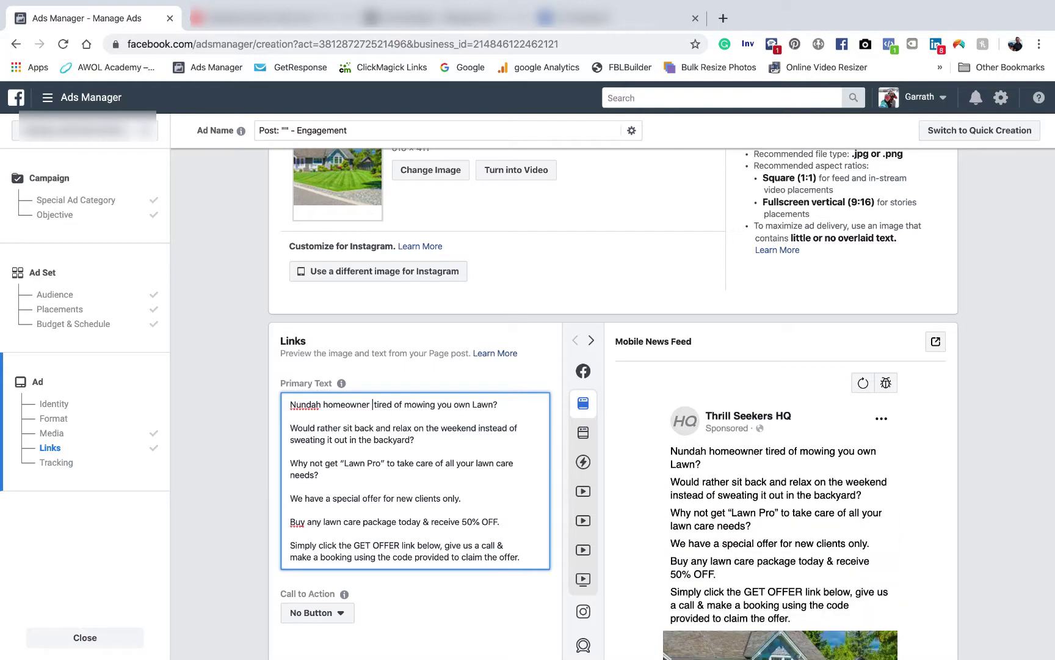
{"action": "type", "text": "Get"}
{"action": "key", "text": "BackSpace"}
{"action": "key", "text": "BackSpace"}
{"action": "key", "text": "BackSpace"}
{"action": "key", "text": "BackSpace"}
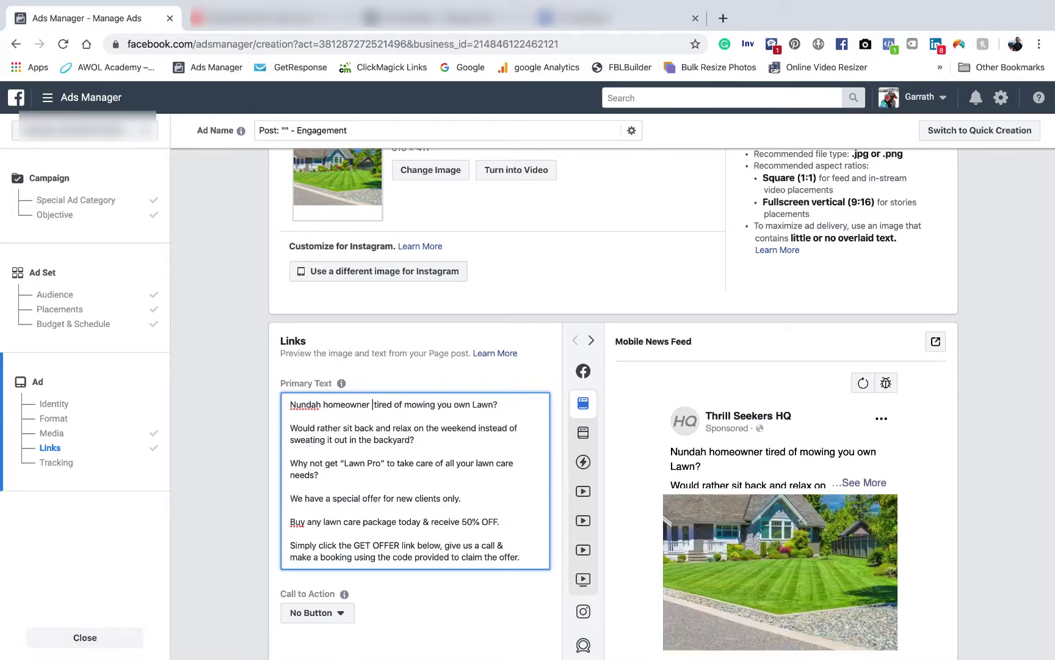
{"action": "type", "text": ", Get "}
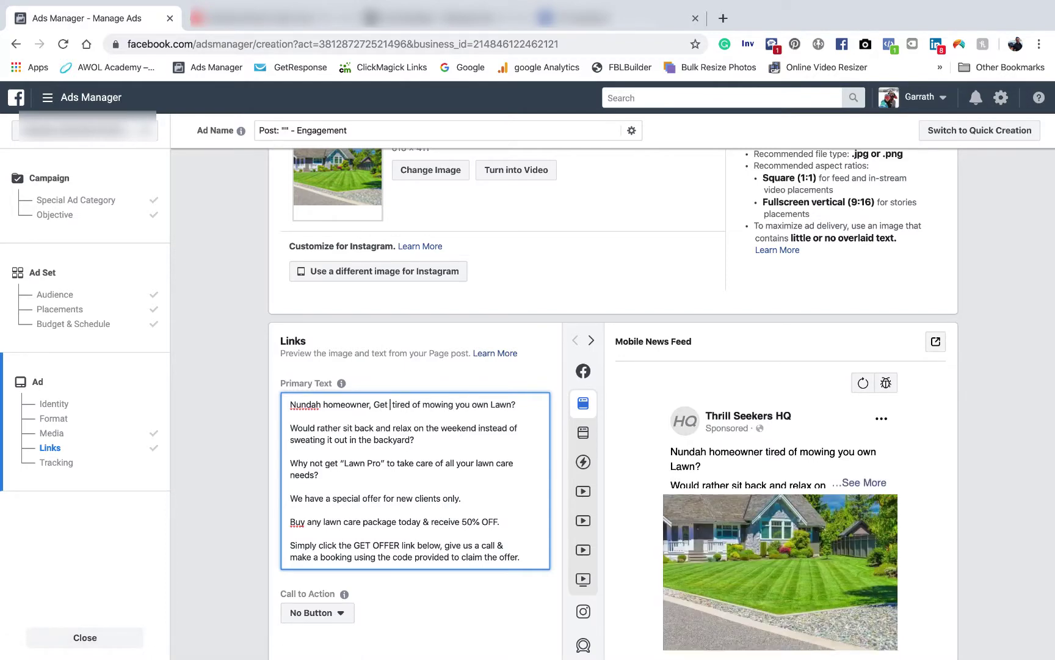
{"action": "type", "text": "50"}
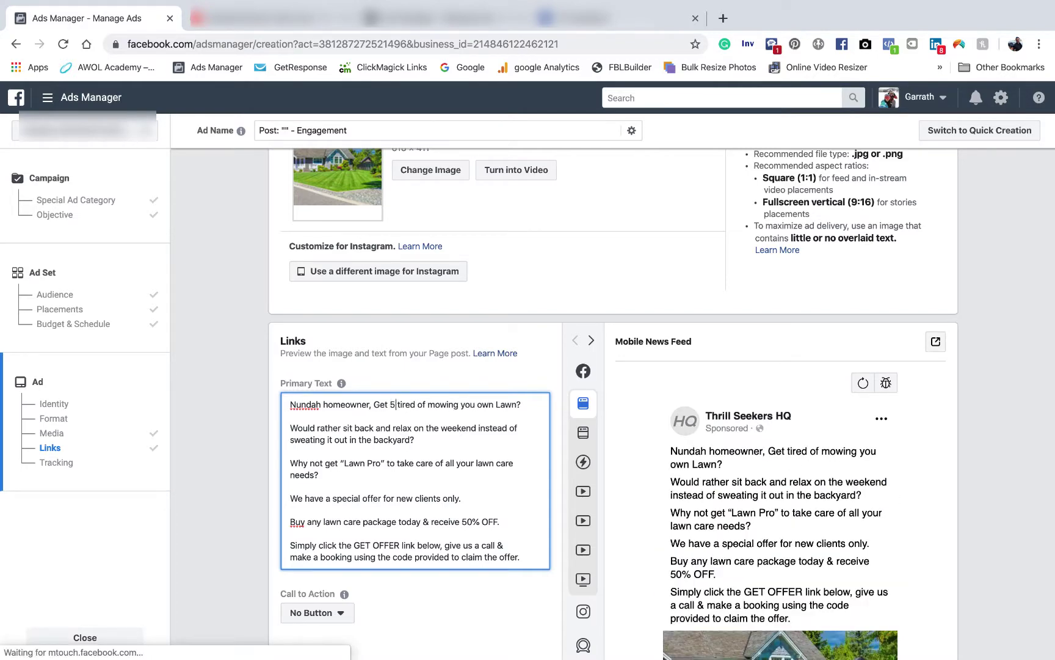
{"action": "type", "text": "%  "}
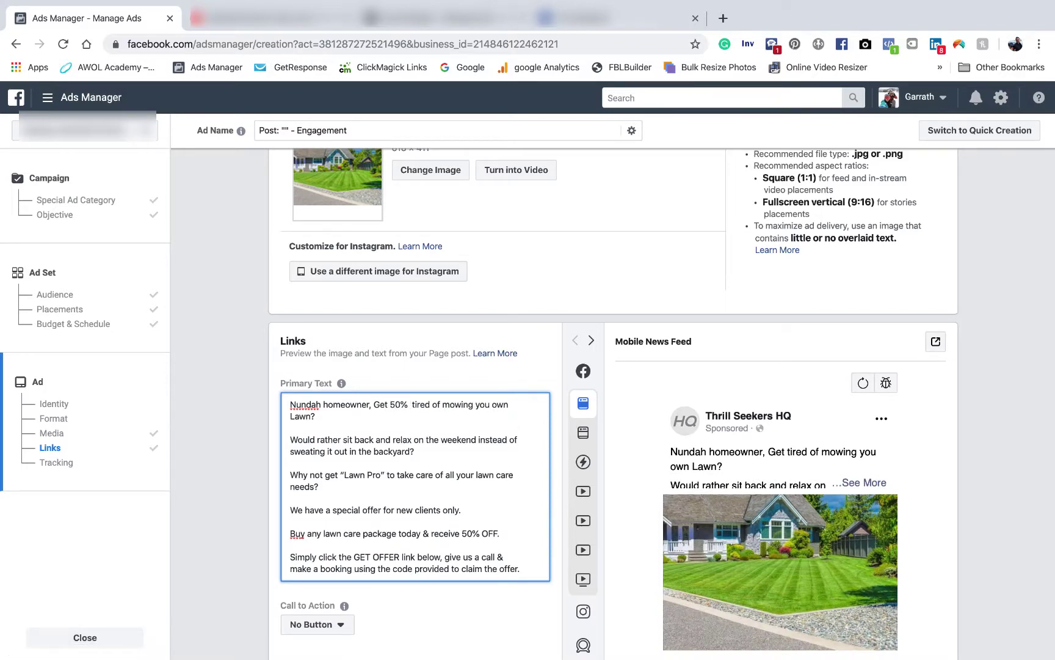
{"action": "type", "text": "OFF "}
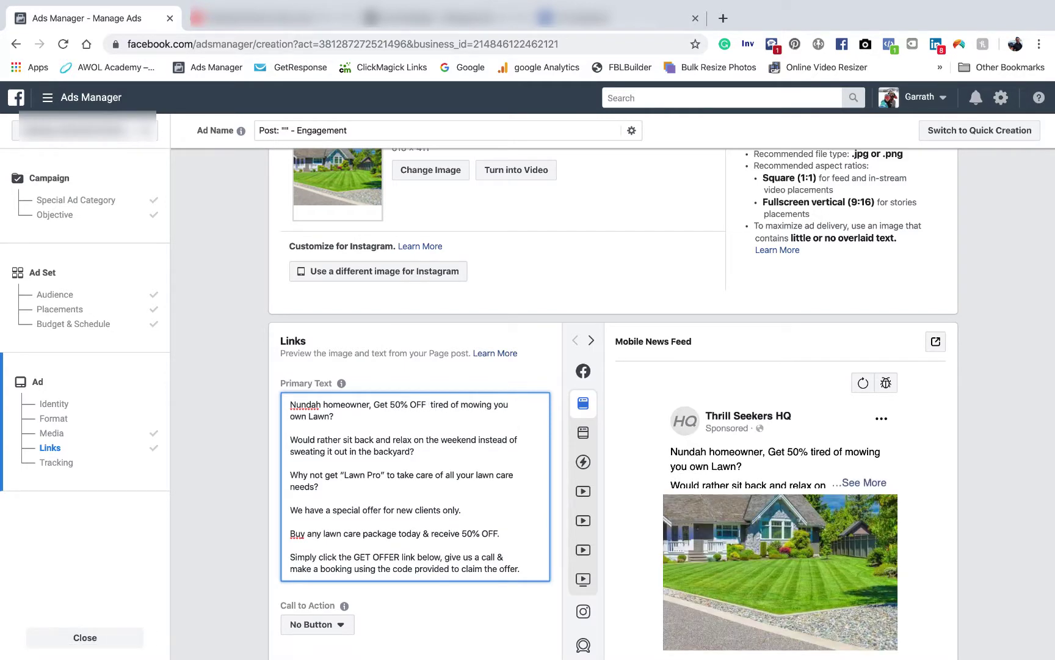
{"action": "type", "text": "your law"}
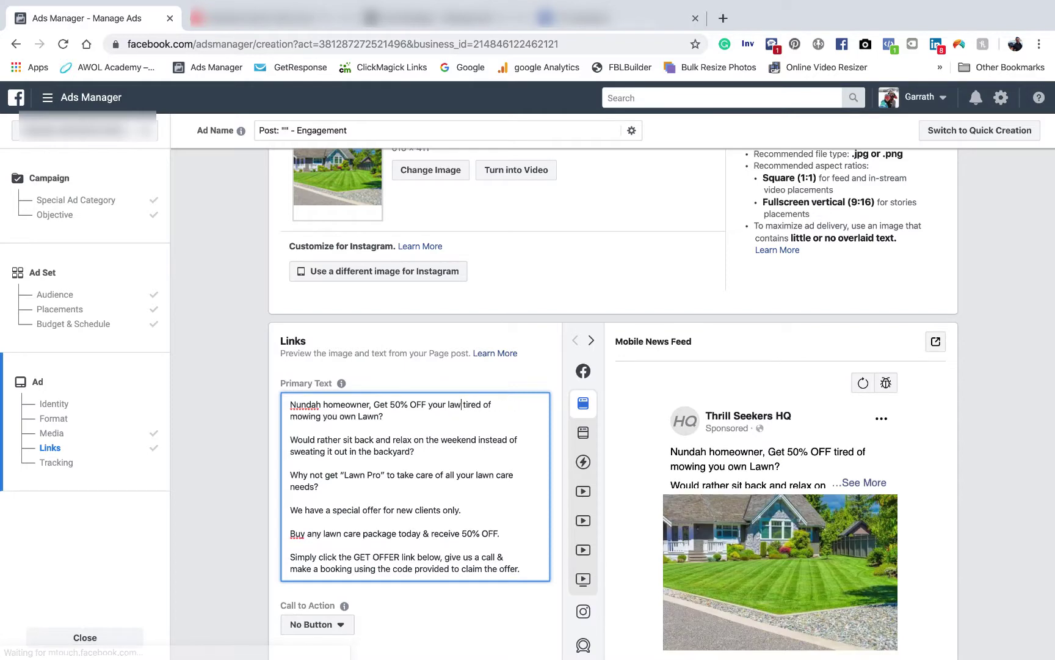
{"action": "type", "text": "n car "}
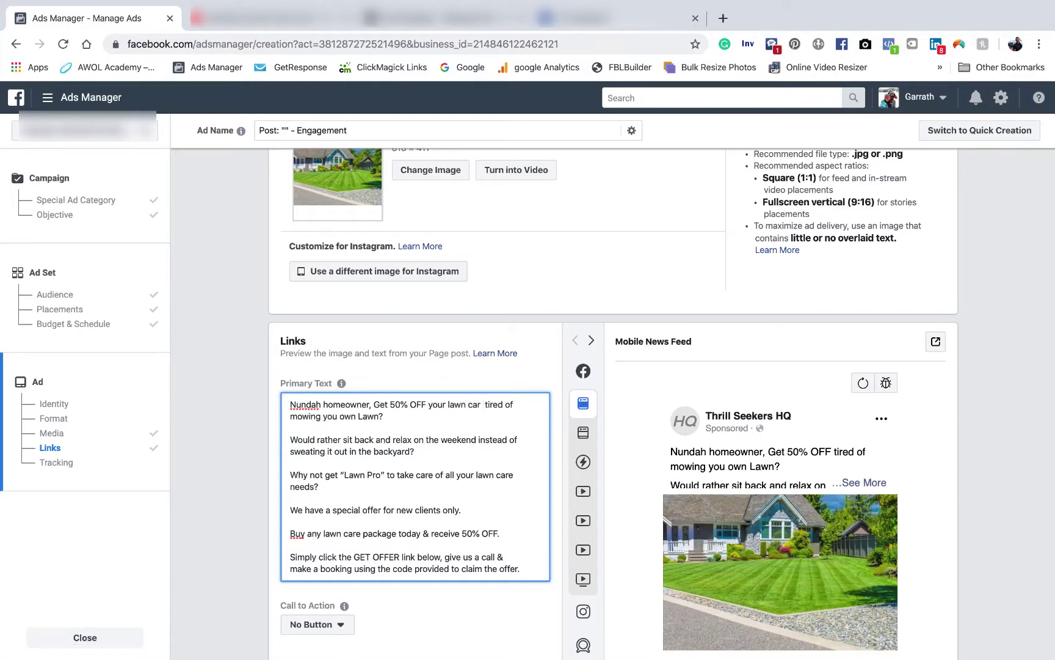
{"action": "type", "text": "needs"}
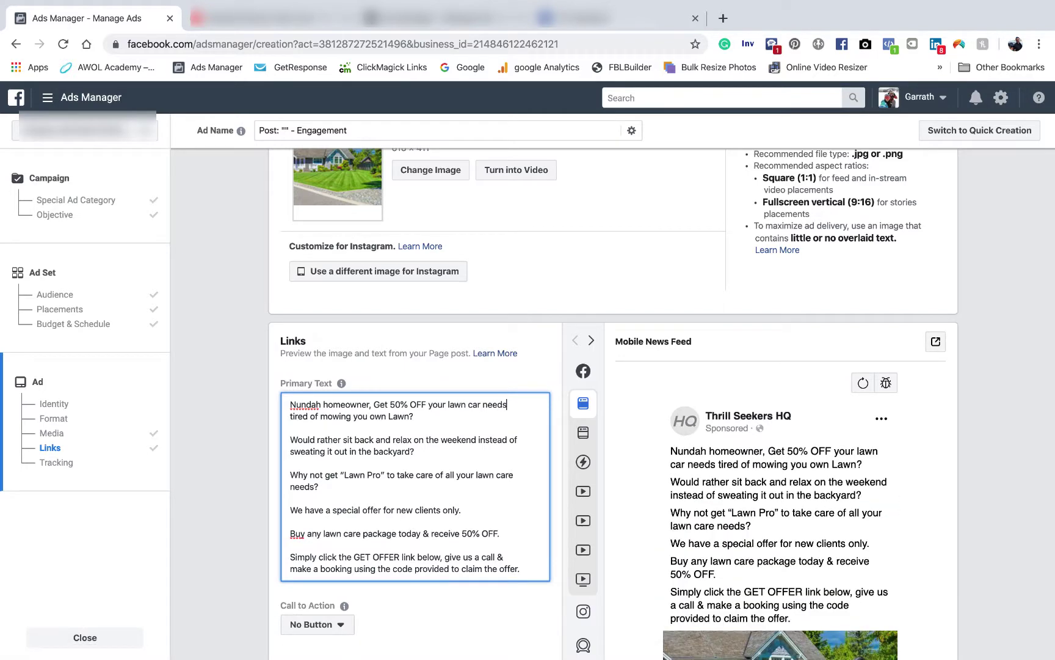
{"action": "type", "text": " to"}
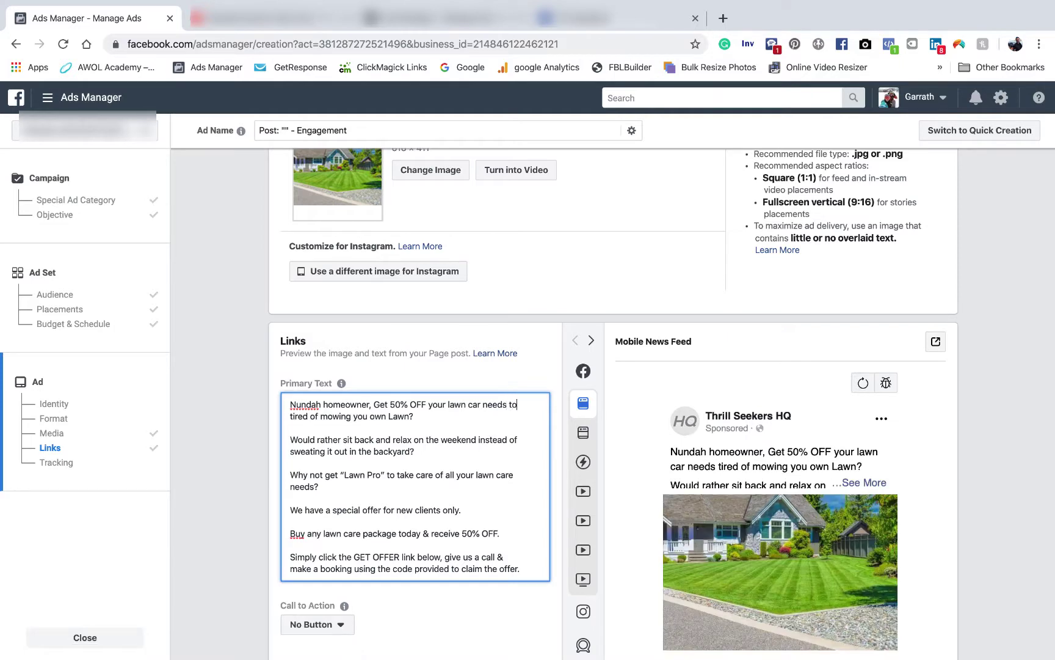
{"action": "type", "text": "day"}
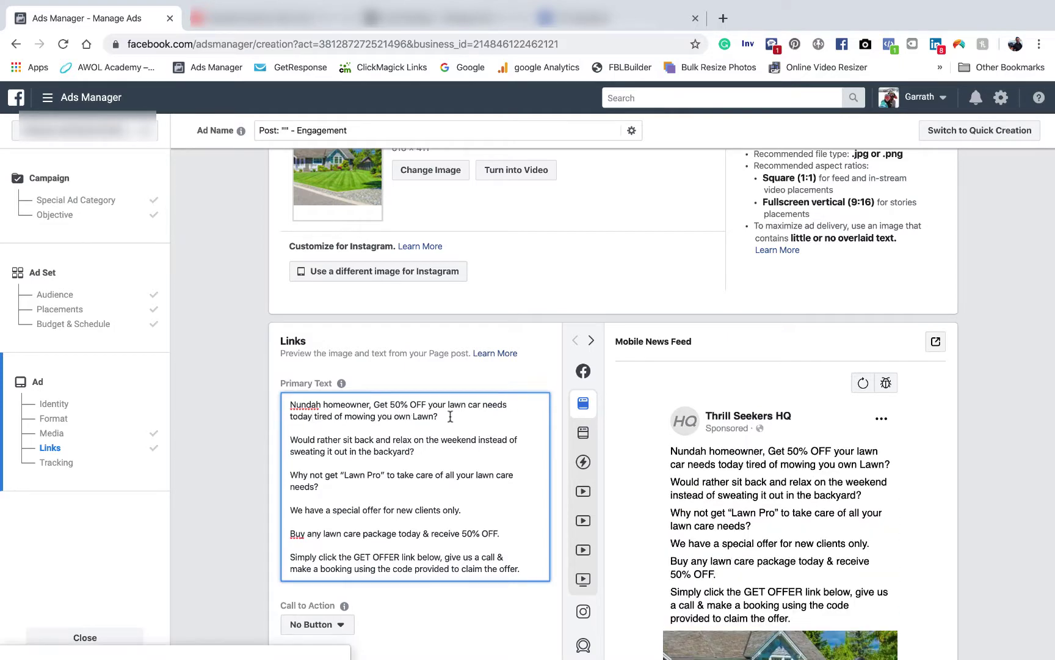
Move "tired of mowing you own Lawn?" into its own paragraph, separated from the opening offer by a blank line
{"action": "key", "text": "Return"}
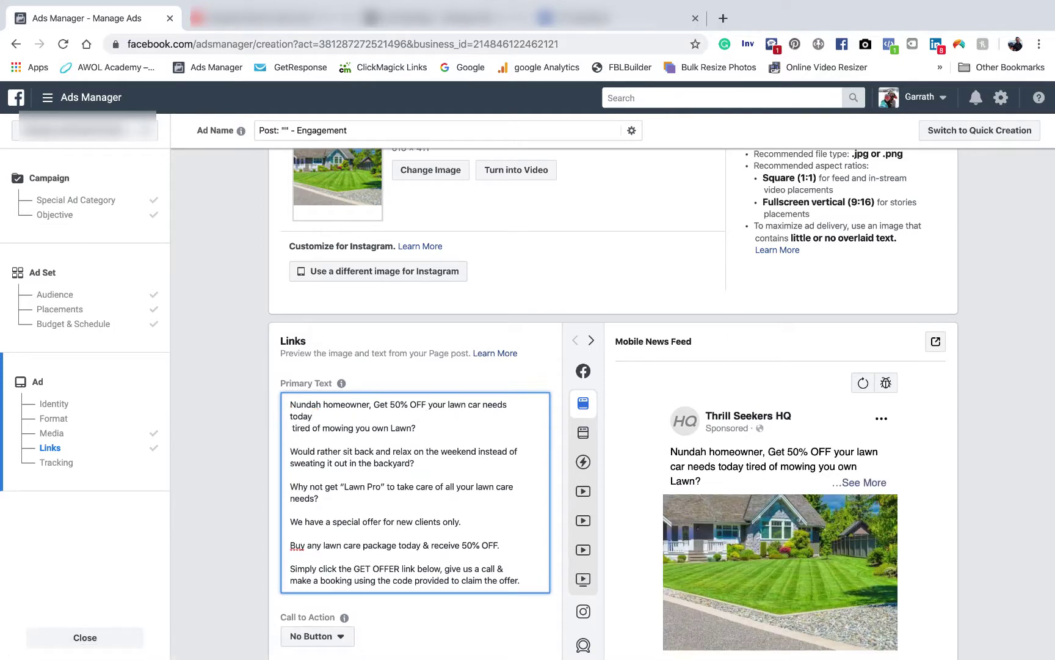
{"action": "key", "text": "BackSpace"}
{"action": "key", "text": "Return"}
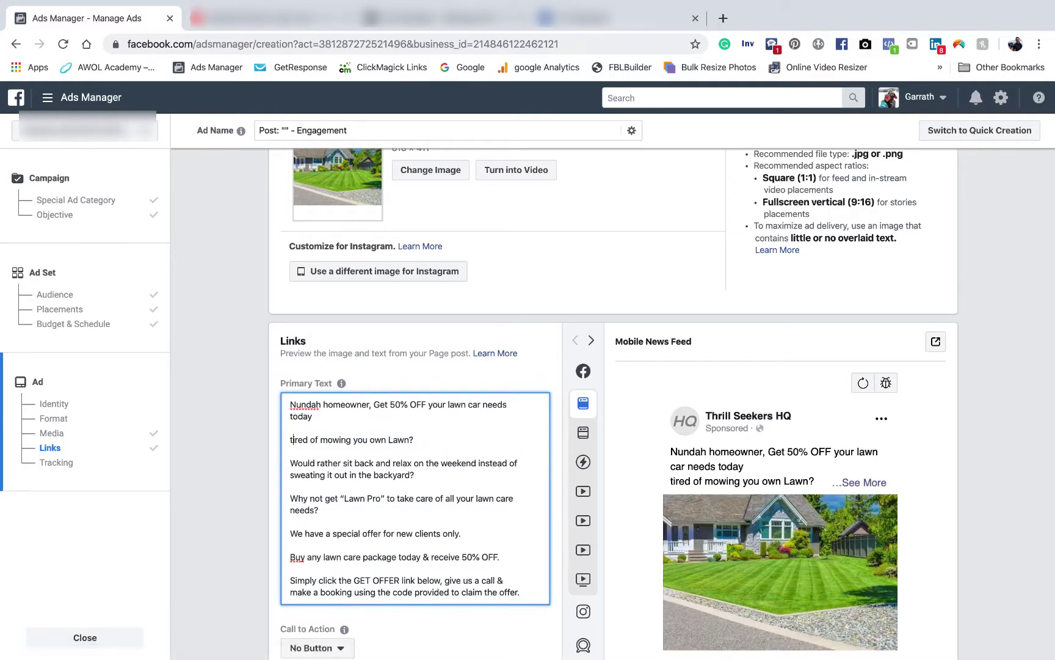
Capitalize "Tired" and replace the closing GET OFFER paragraph with "Call us today on", the phone number, and "mention this ad to get 50% off your next booking"
{"action": "key", "text": "BackSpace"}
{"action": "type", "text": "T"}
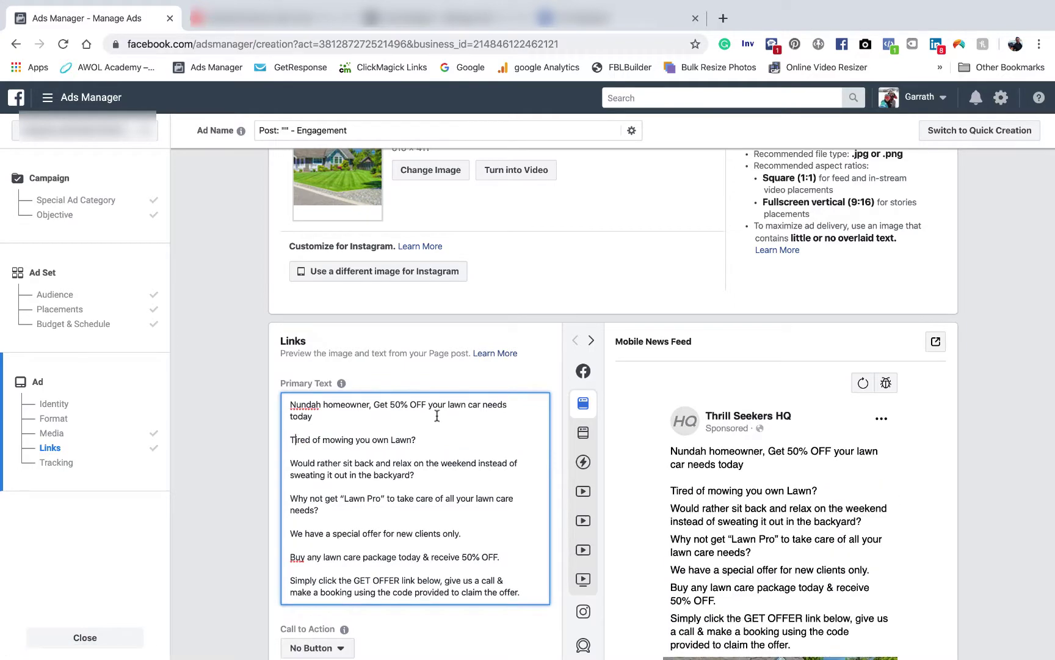
{"action": "scroll", "coordinate": [428, 403], "scroll_direction": "down", "scroll_amount": 1}
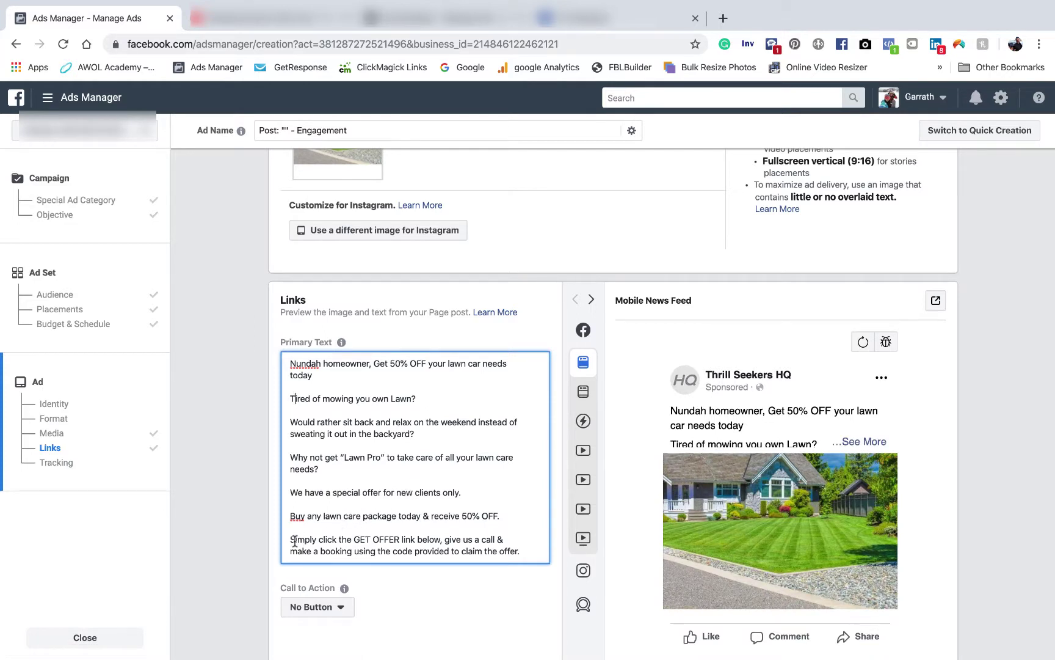
{"action": "left_click_drag", "start_coordinate": [291, 539], "coordinate": [524, 546]}
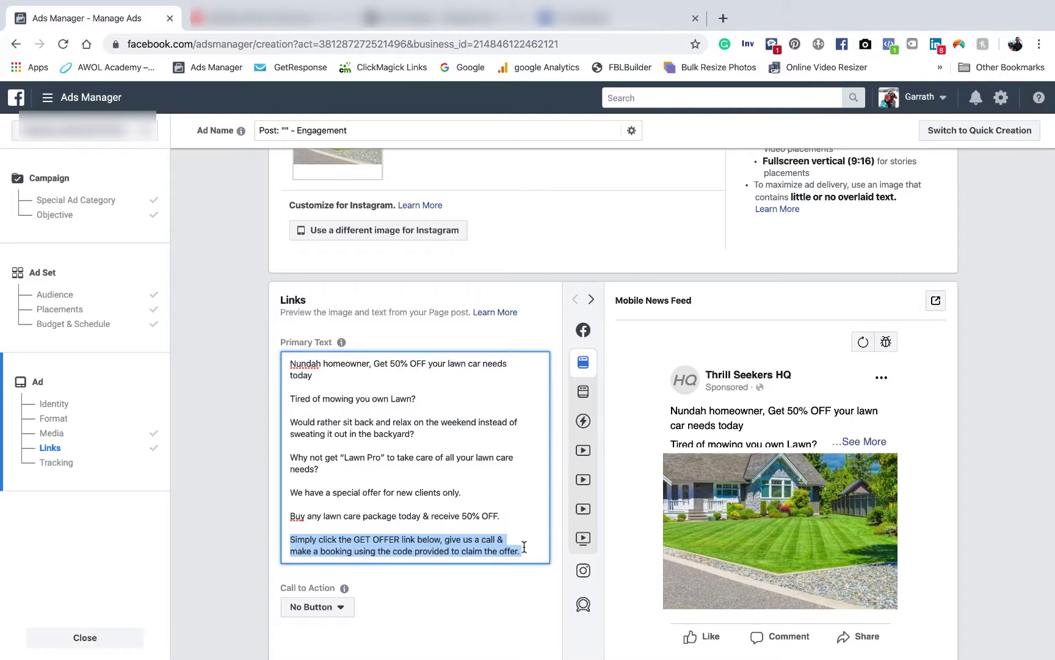
{"action": "type", "text": "Call"}
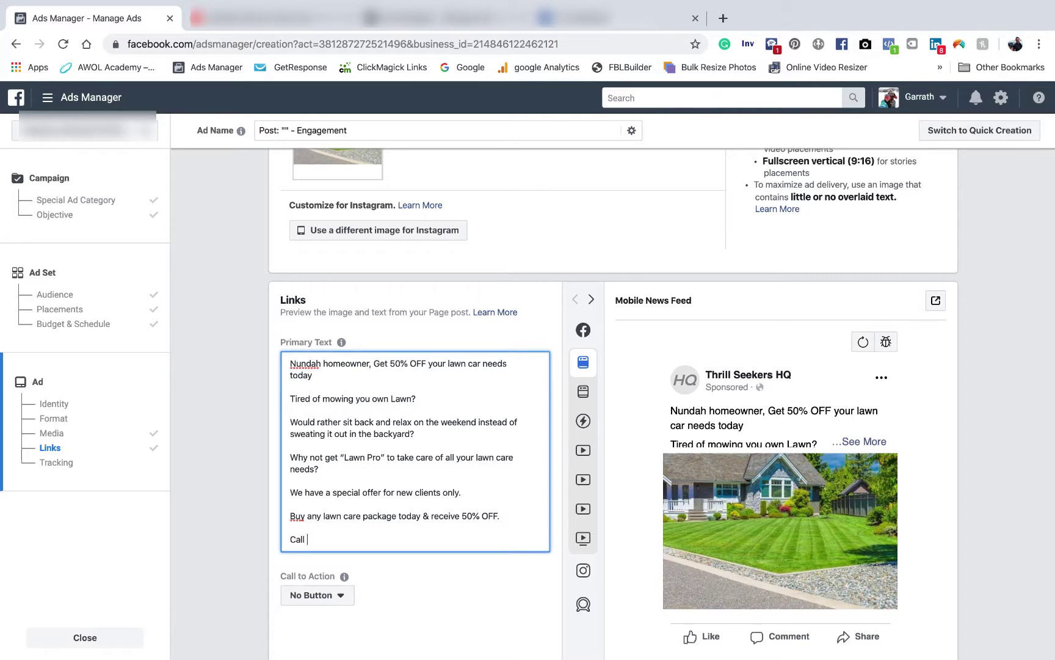
{"action": "type", "text": " us t"}
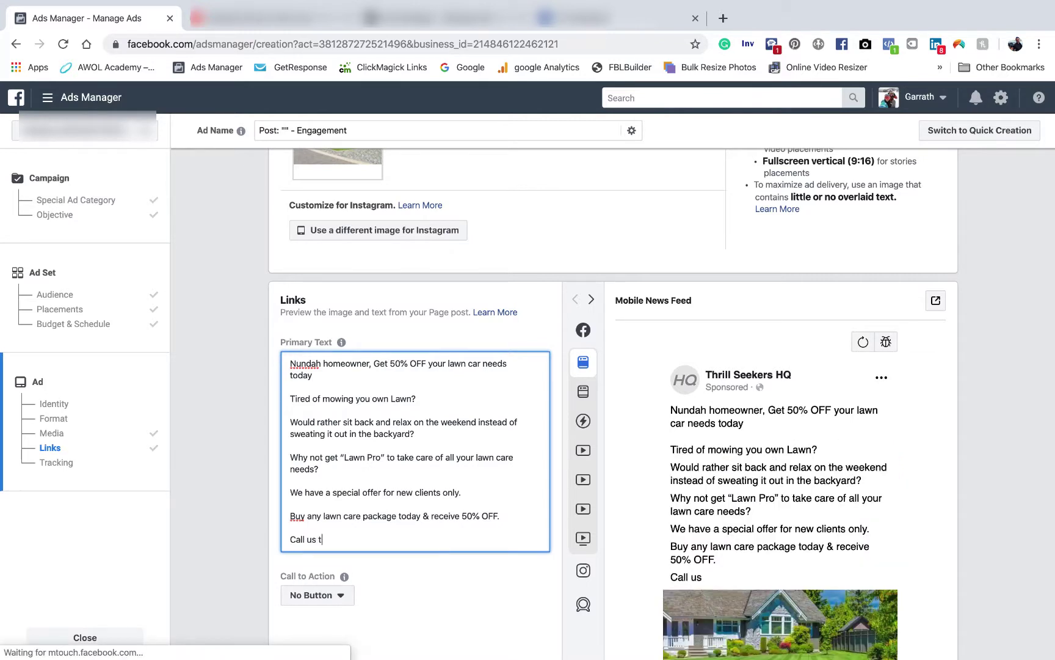
{"action": "type", "text": "oday on "}
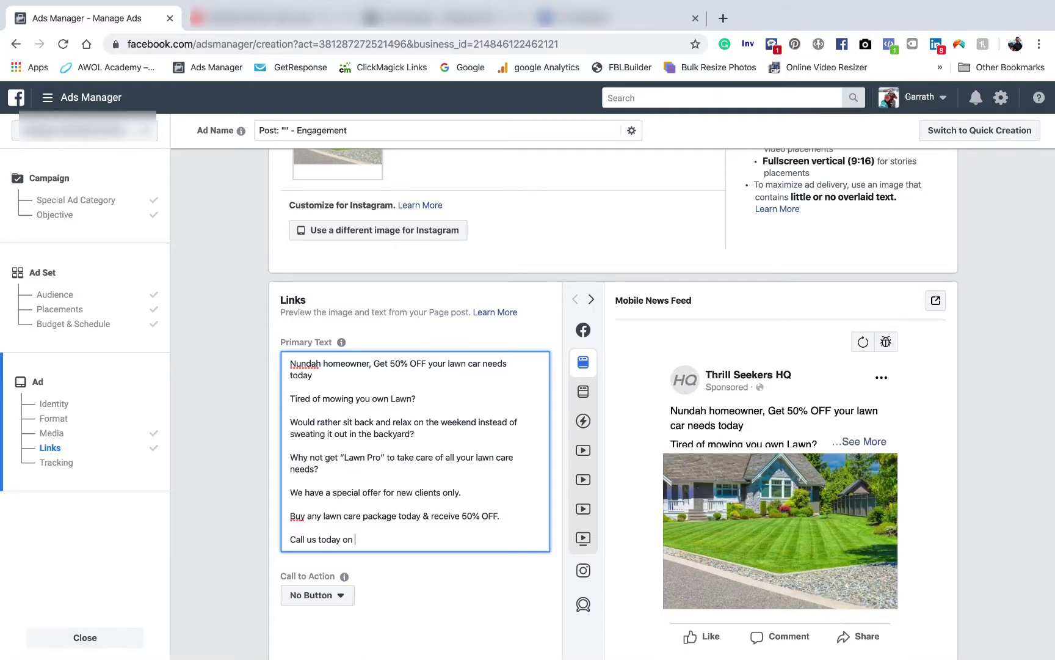
{"action": "type", "text": "55555555 mention this ad to"}
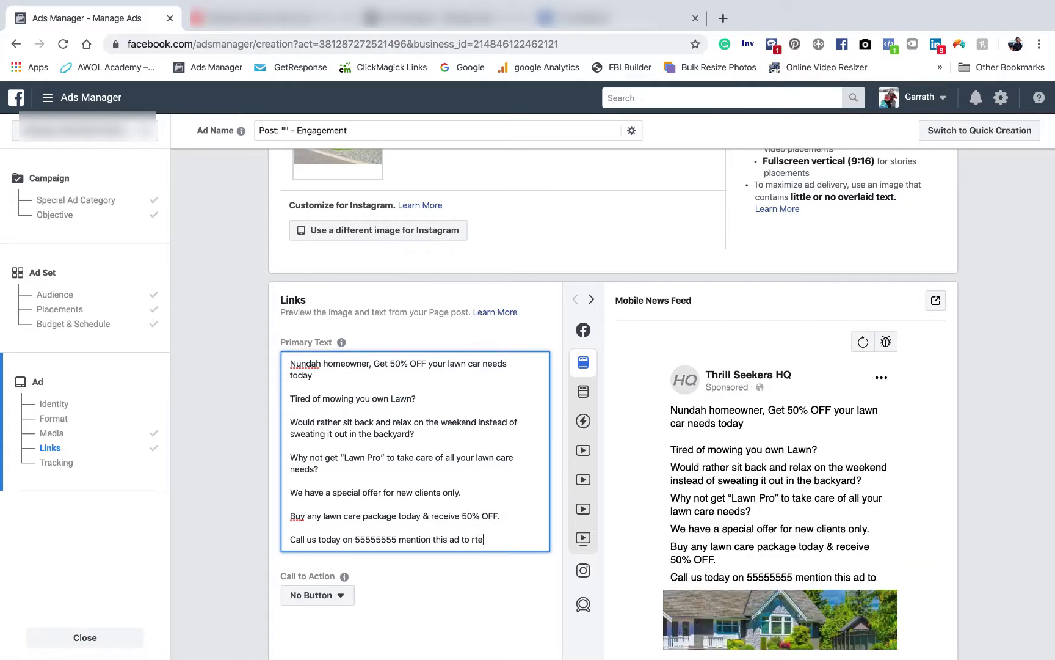
{"action": "type", "text": " get "}
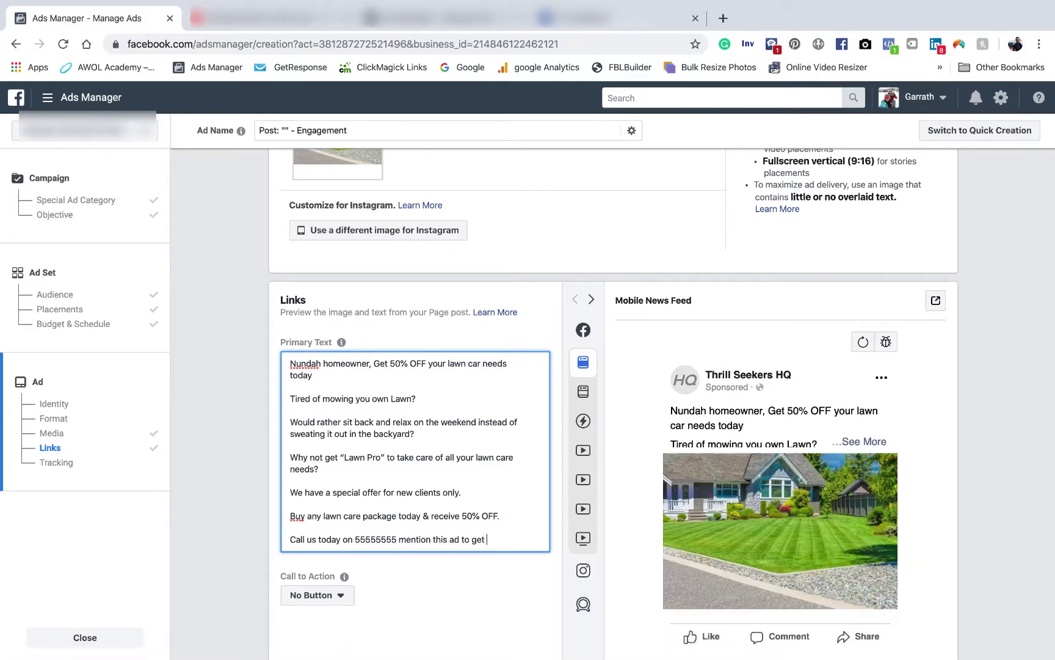
{"action": "type", "text": "50%"}
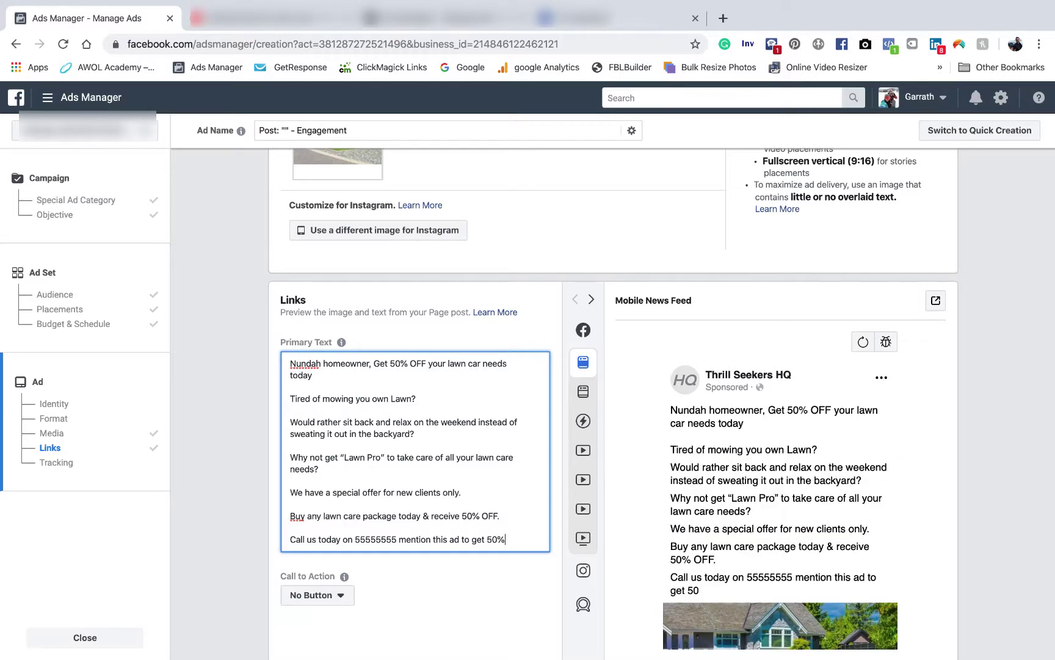
{"action": "type", "text": " off your next"}
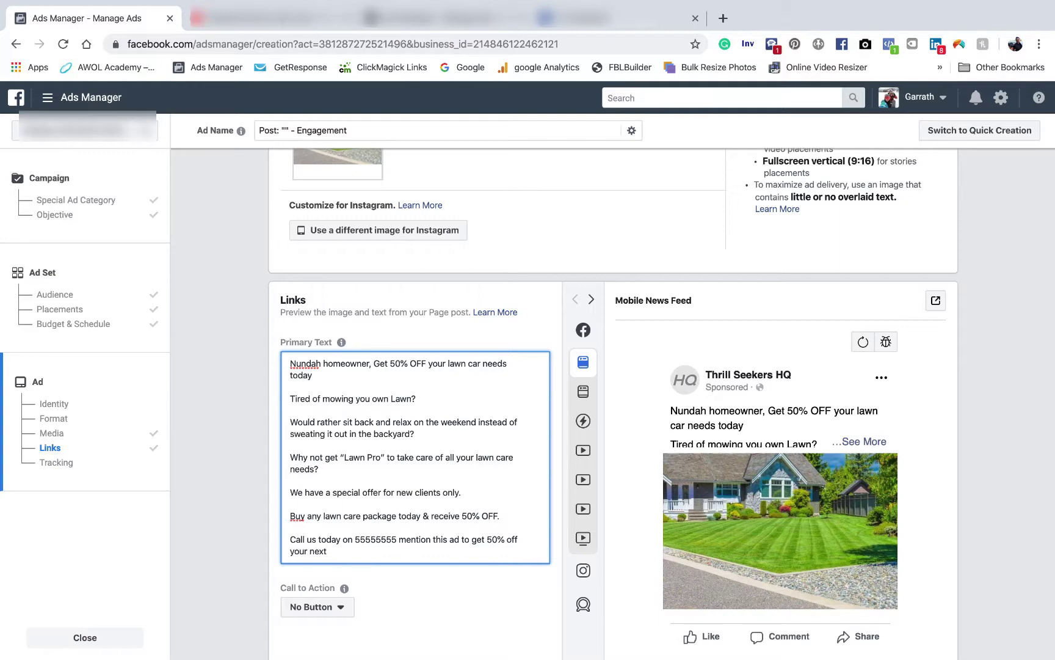
{"action": "type", "text": " booking"}
Set the ad's call to action to Send Message
{"action": "scroll", "coordinate": [537, 532], "scroll_direction": "down", "scroll_amount": 2}
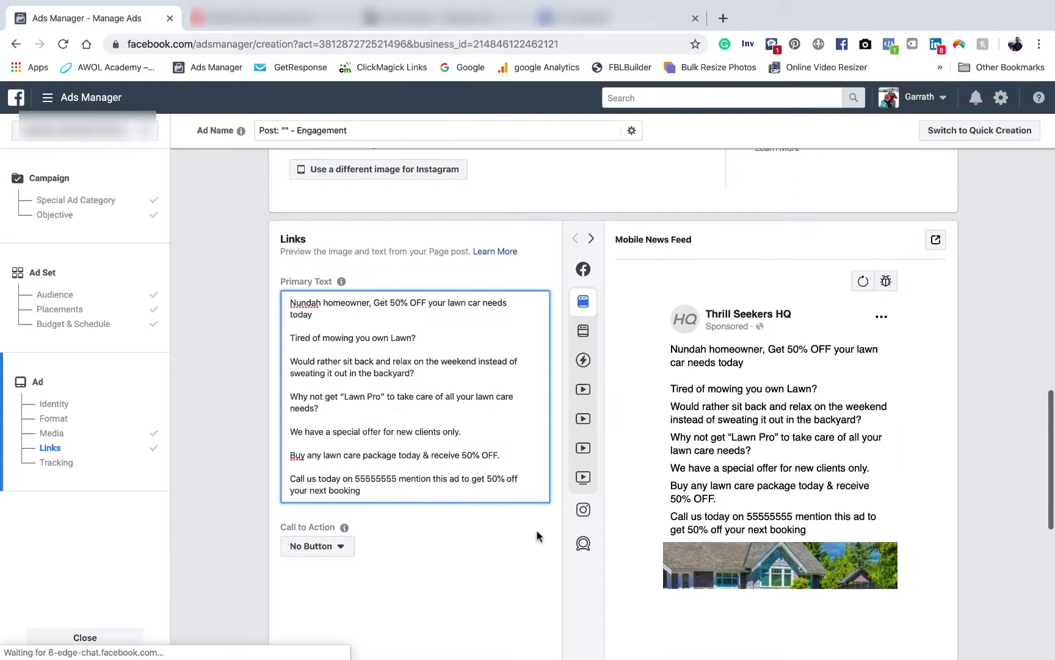
{"action": "scroll", "coordinate": [415, 477], "scroll_direction": "down", "scroll_amount": 3}
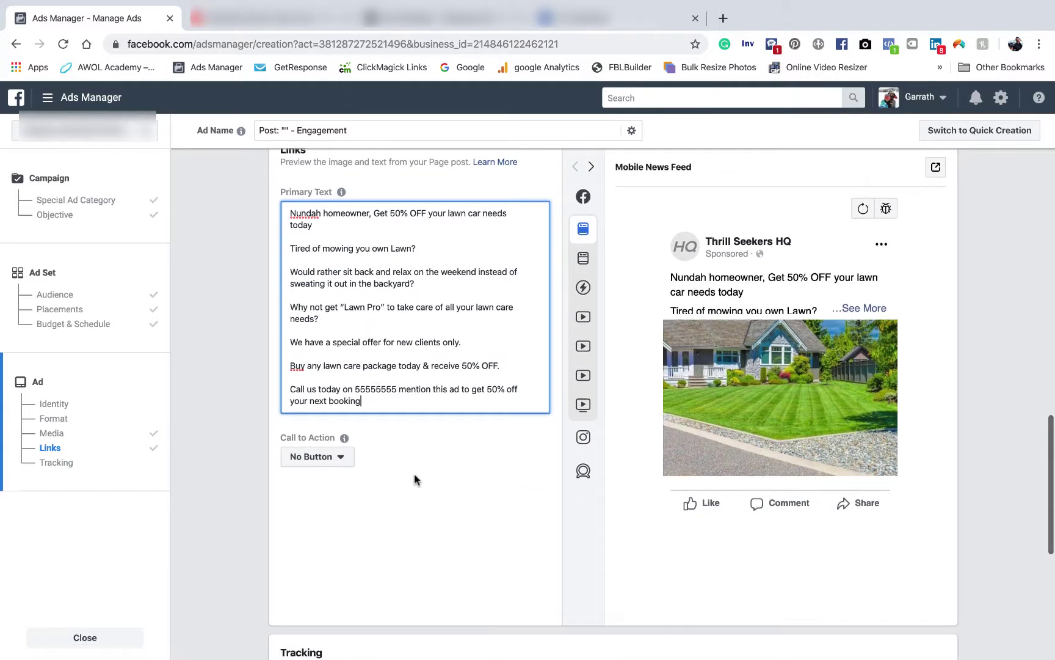
{"action": "left_click", "coordinate": [349, 462]}
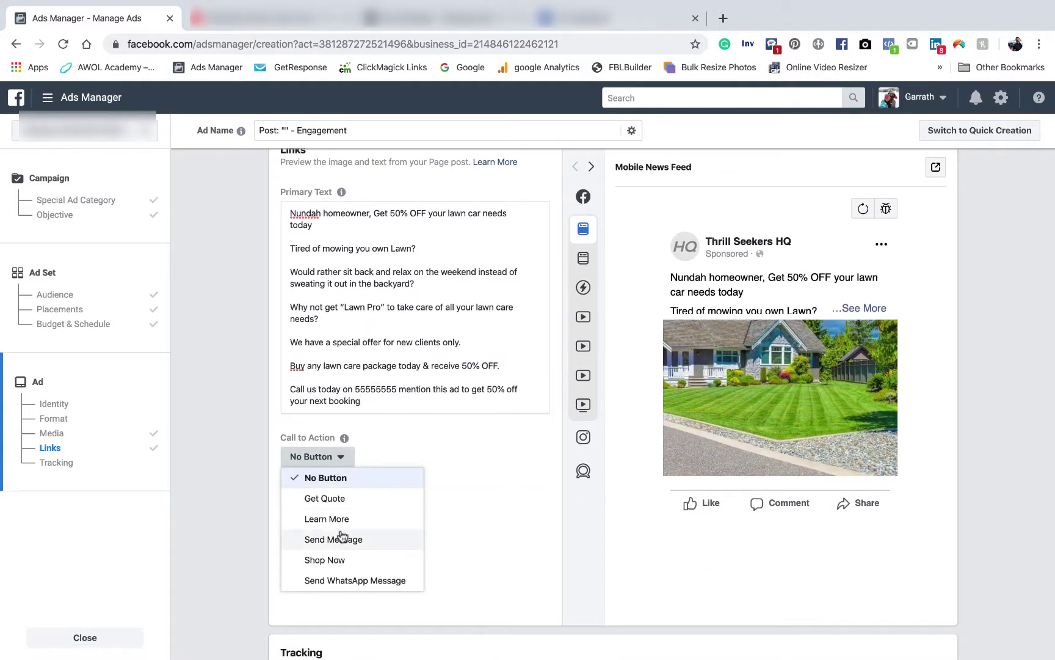
{"action": "left_click", "coordinate": [326, 541]}
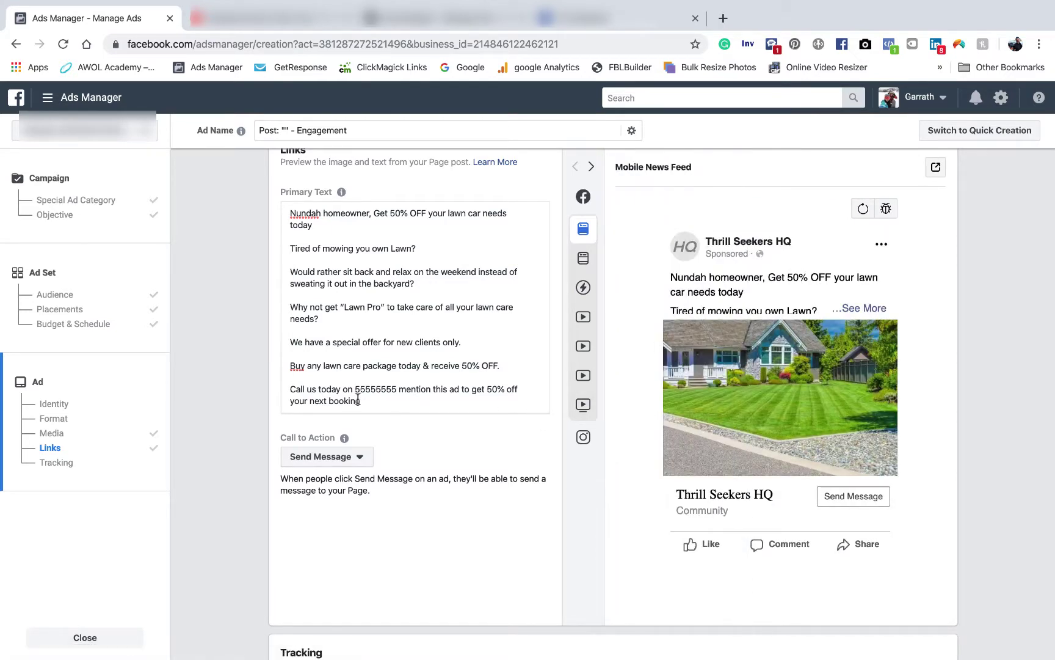
Reword the start of the primary text's last paragraph to "MSG today and mention this ad", removing the phone number
{"action": "left_click_drag", "start_coordinate": [318, 387], "coordinate": [290, 388]}
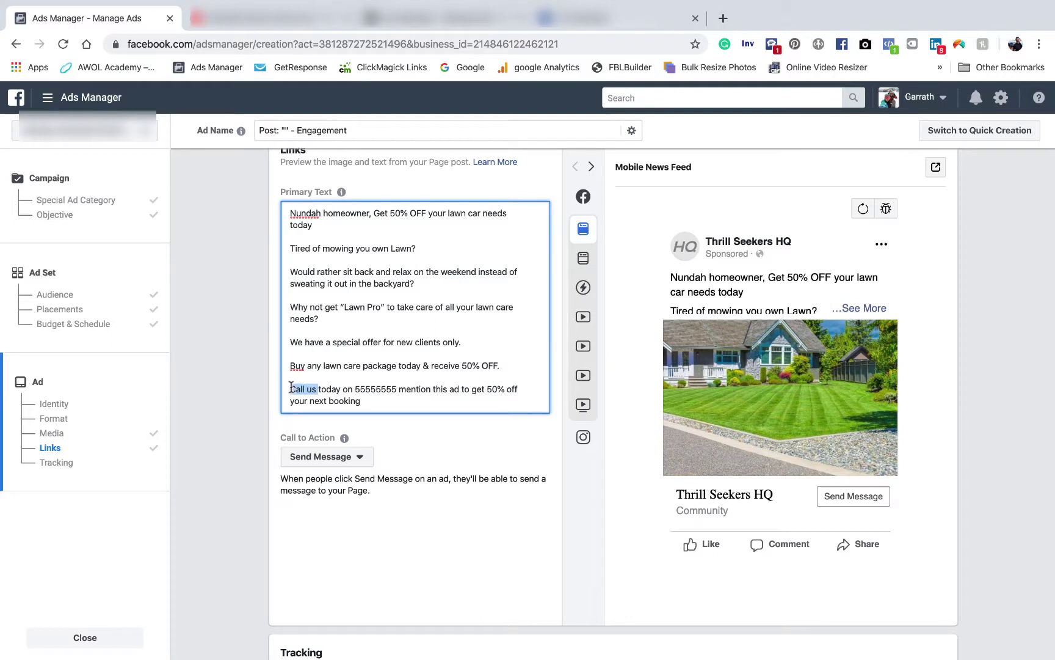
{"action": "type", "text": "MSG"}
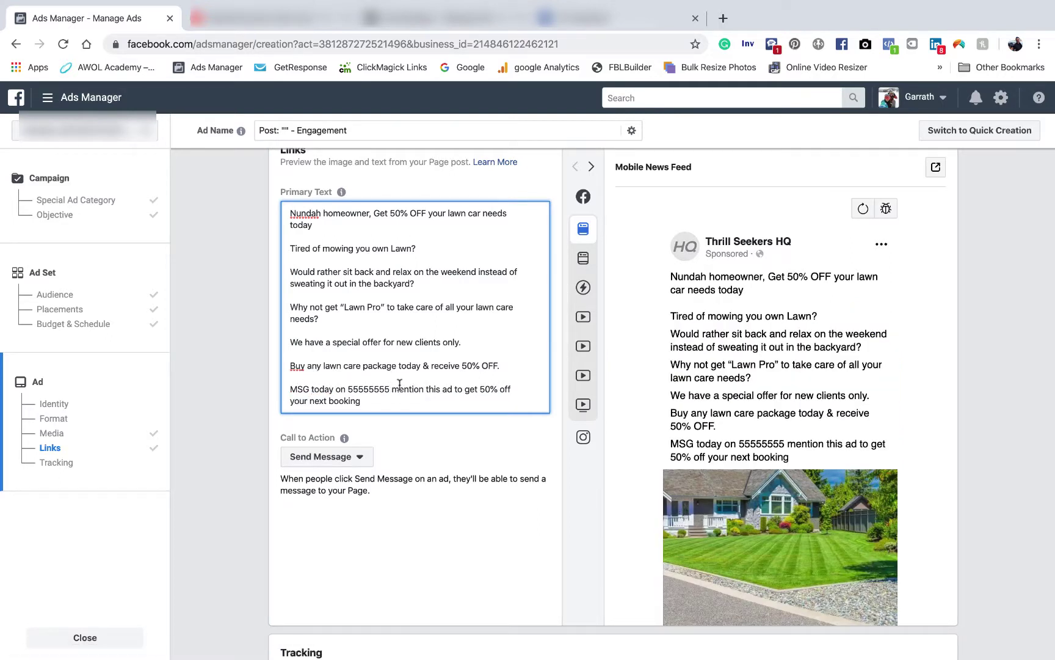
{"action": "left_click_drag", "start_coordinate": [390, 389], "coordinate": [334, 387]}
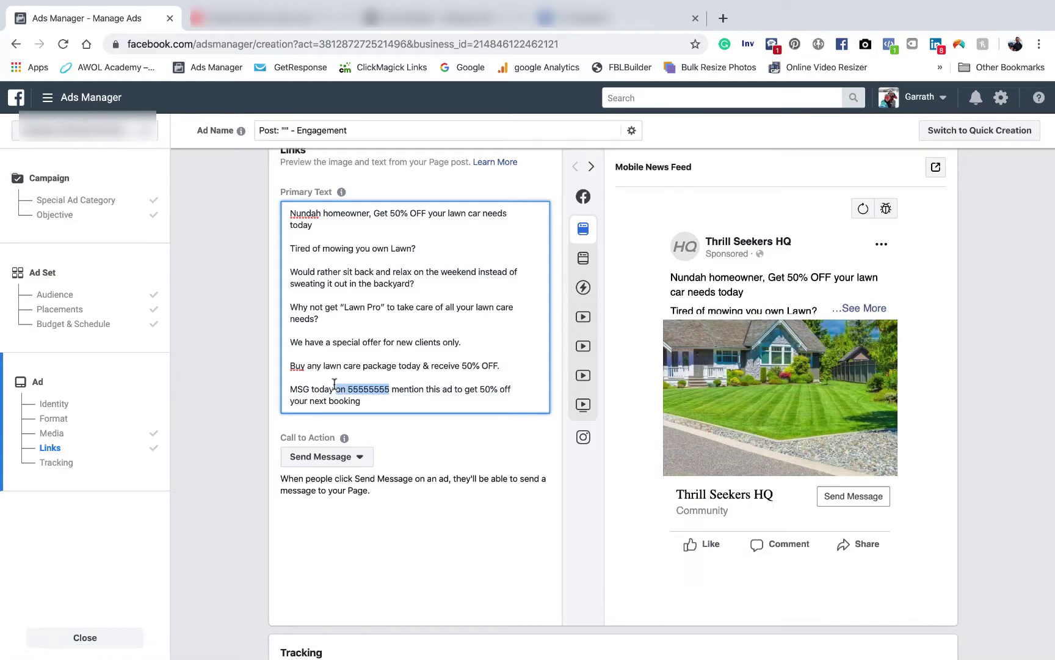
{"action": "type", "text": "and"}
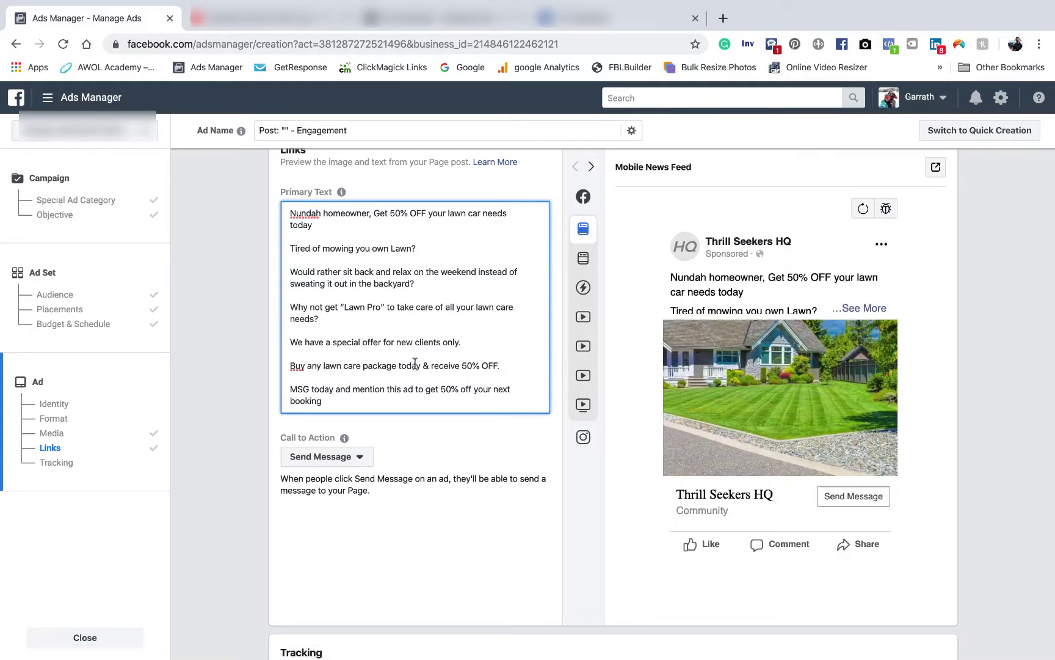
Remove the Send Message button by setting the ad's call to action back to No Button
{"action": "left_click", "coordinate": [358, 460]}
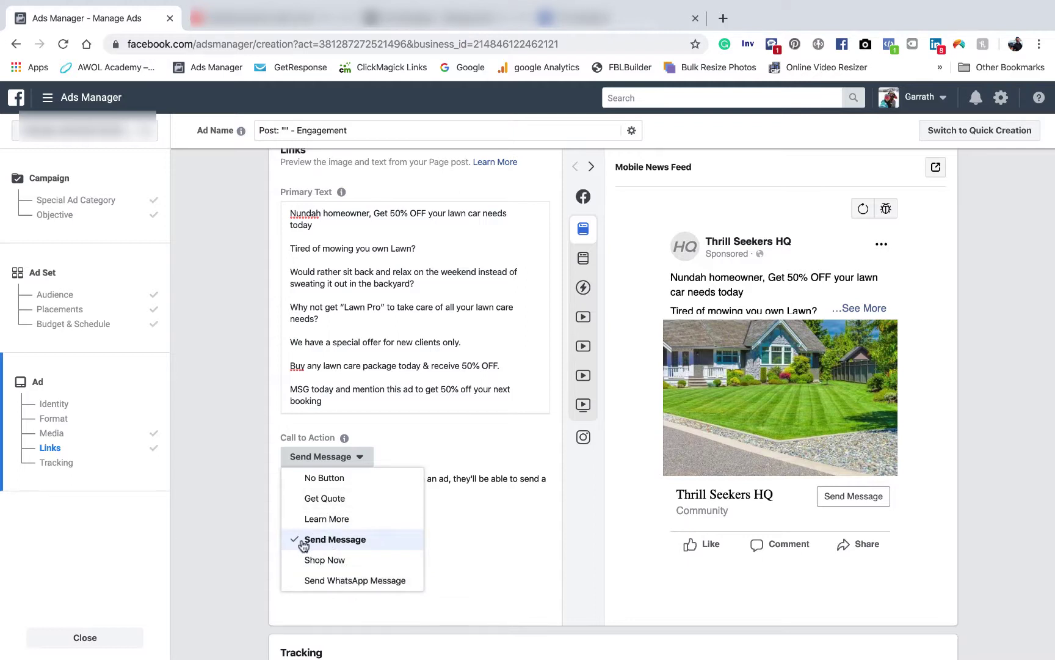
{"action": "left_click", "coordinate": [461, 446]}
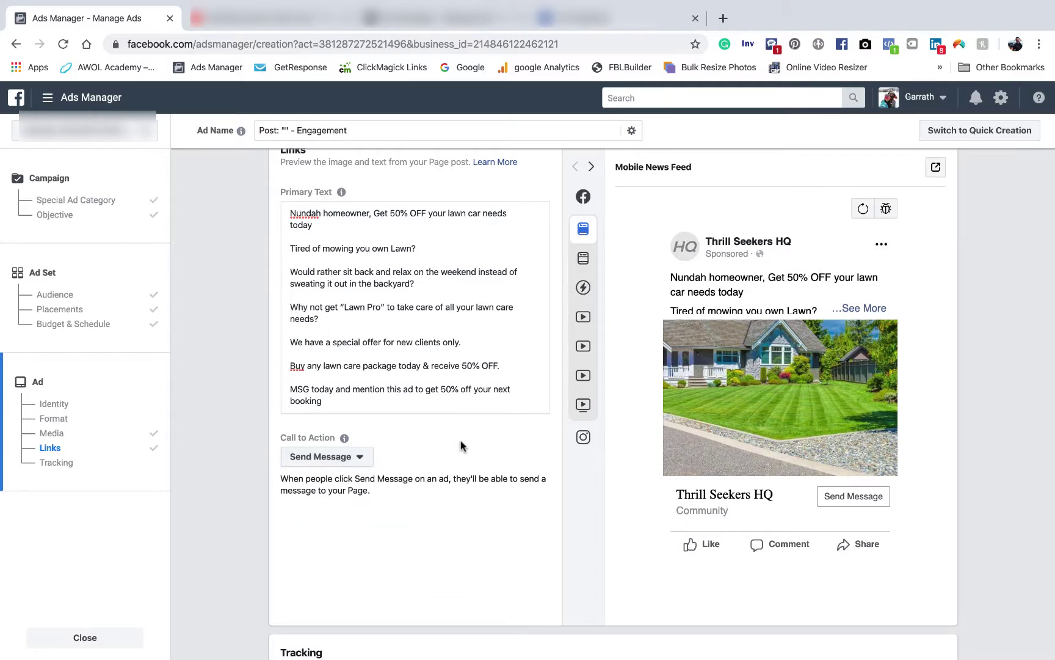
{"action": "scroll", "coordinate": [471, 530], "scroll_direction": "down", "scroll_amount": 1}
{"action": "scroll", "coordinate": [471, 530], "scroll_direction": "up", "scroll_amount": 2}
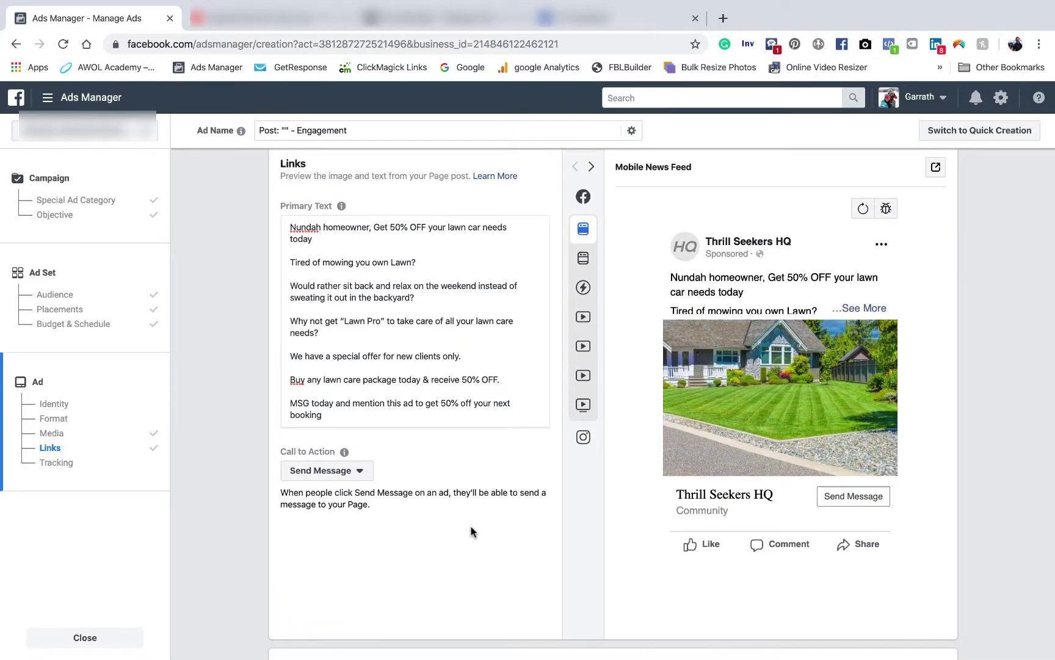
{"action": "left_click", "coordinate": [356, 470]}
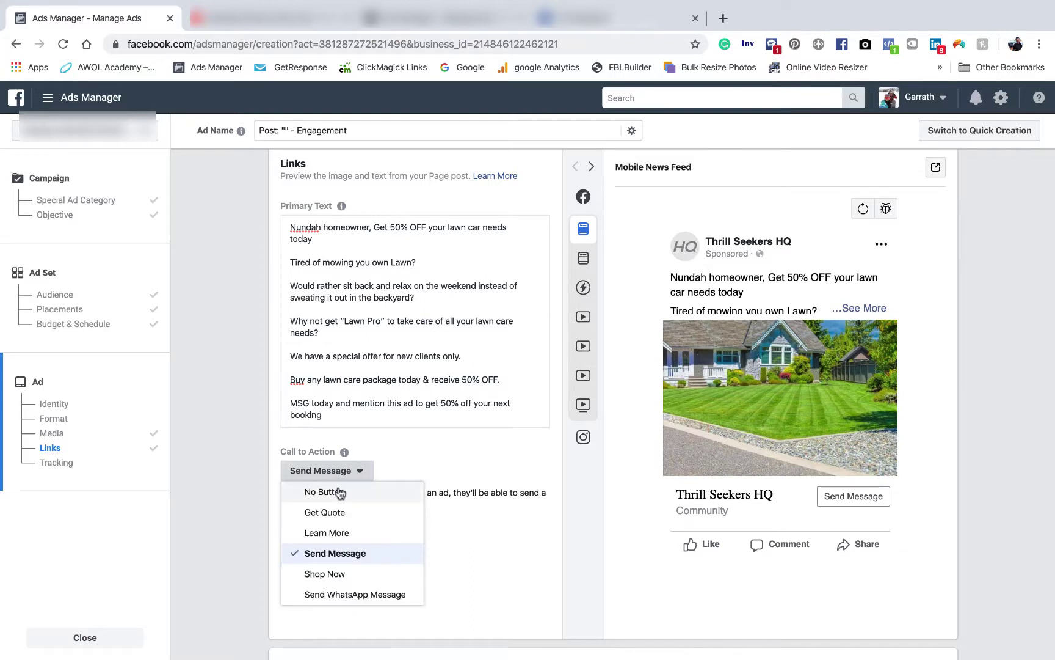
{"action": "left_click", "coordinate": [341, 493]}
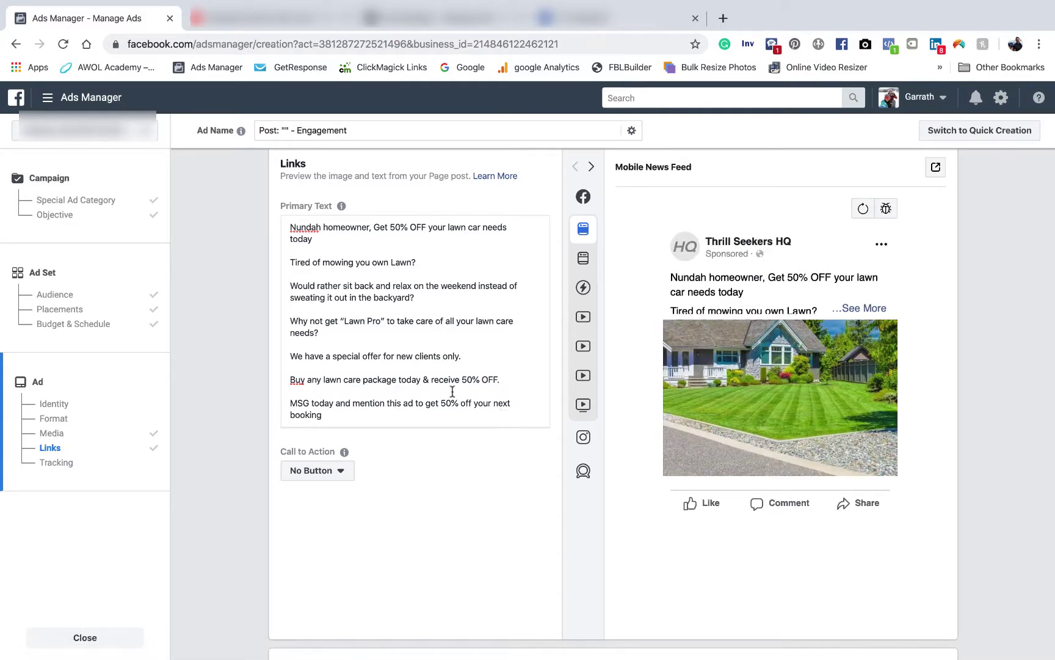
Review the ad's image, primary text, call to action and tracking settings
{"action": "scroll", "coordinate": [450, 380], "scroll_direction": "up", "scroll_amount": 4}
{"action": "scroll", "coordinate": [450, 380], "scroll_direction": "up", "scroll_amount": 4}
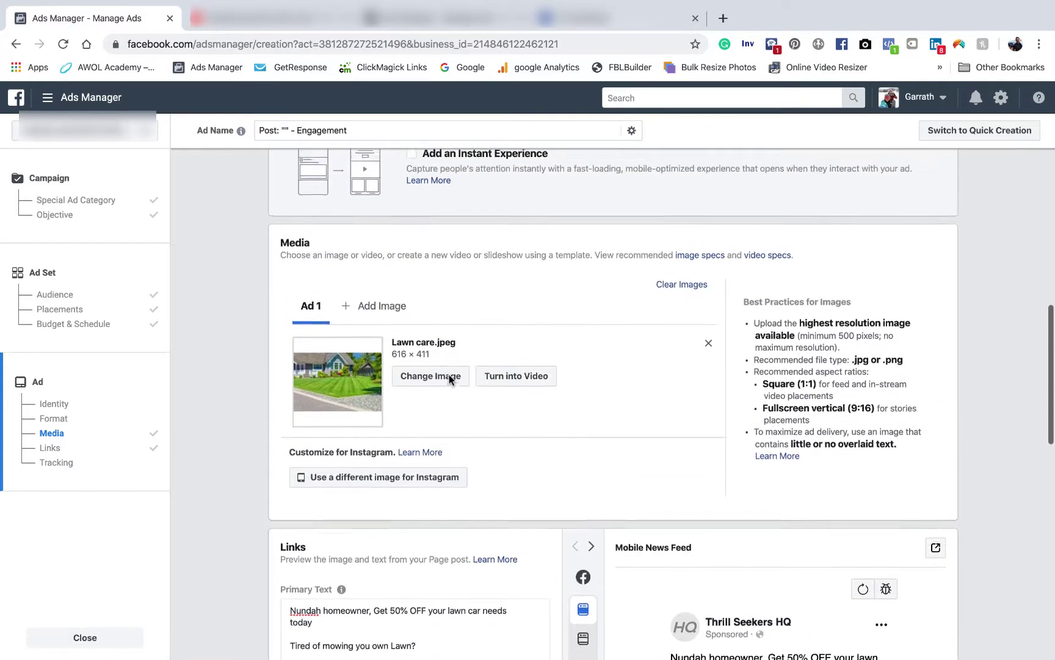
{"action": "scroll", "coordinate": [450, 380], "scroll_direction": "down", "scroll_amount": 6}
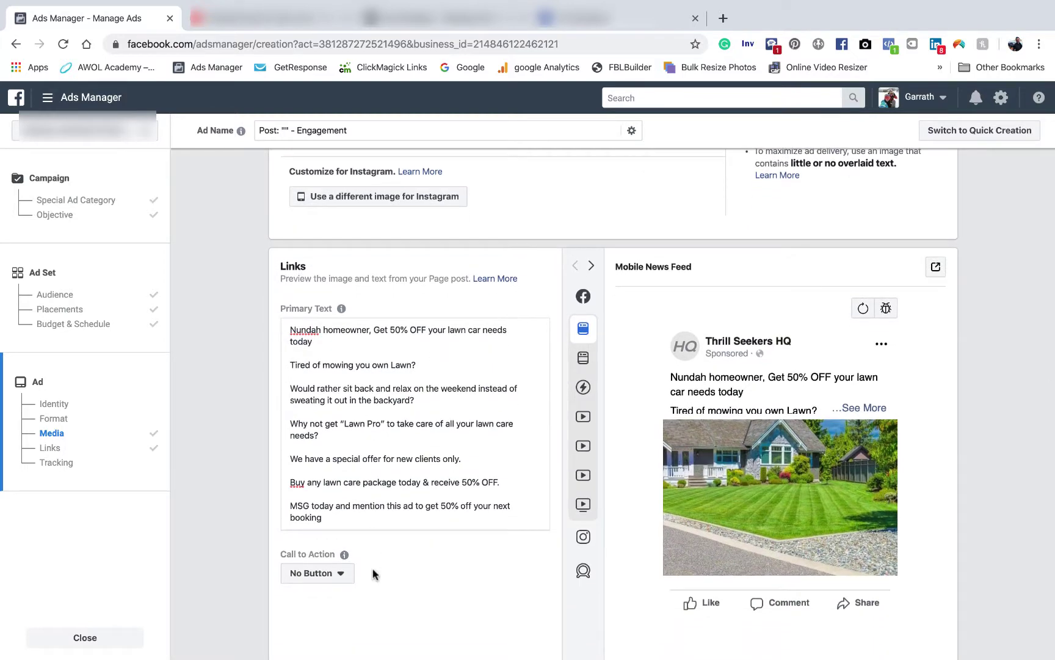
{"action": "scroll", "coordinate": [412, 433], "scroll_direction": "down", "scroll_amount": 2}
{"action": "scroll", "coordinate": [411, 433], "scroll_direction": "down", "scroll_amount": 5}
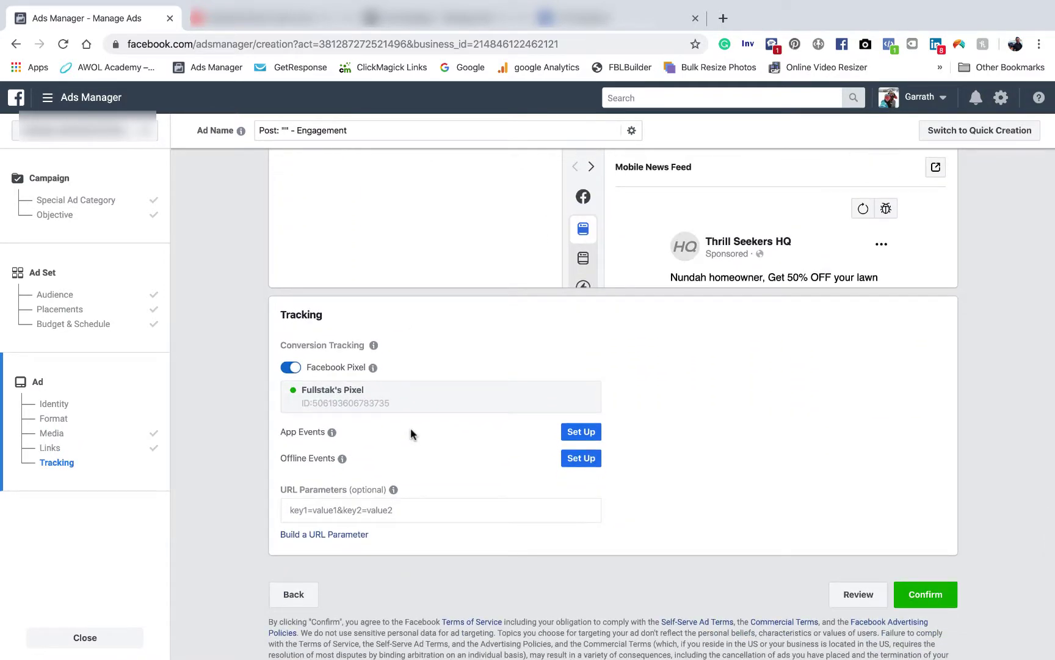
{"action": "scroll", "coordinate": [411, 433], "scroll_direction": "up", "scroll_amount": 5}
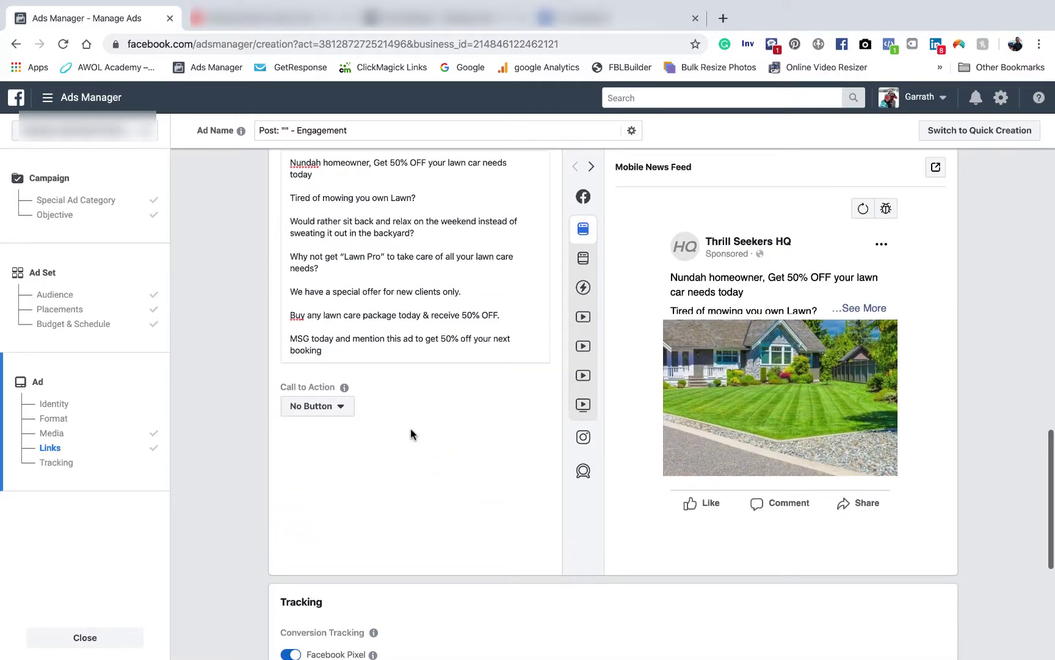